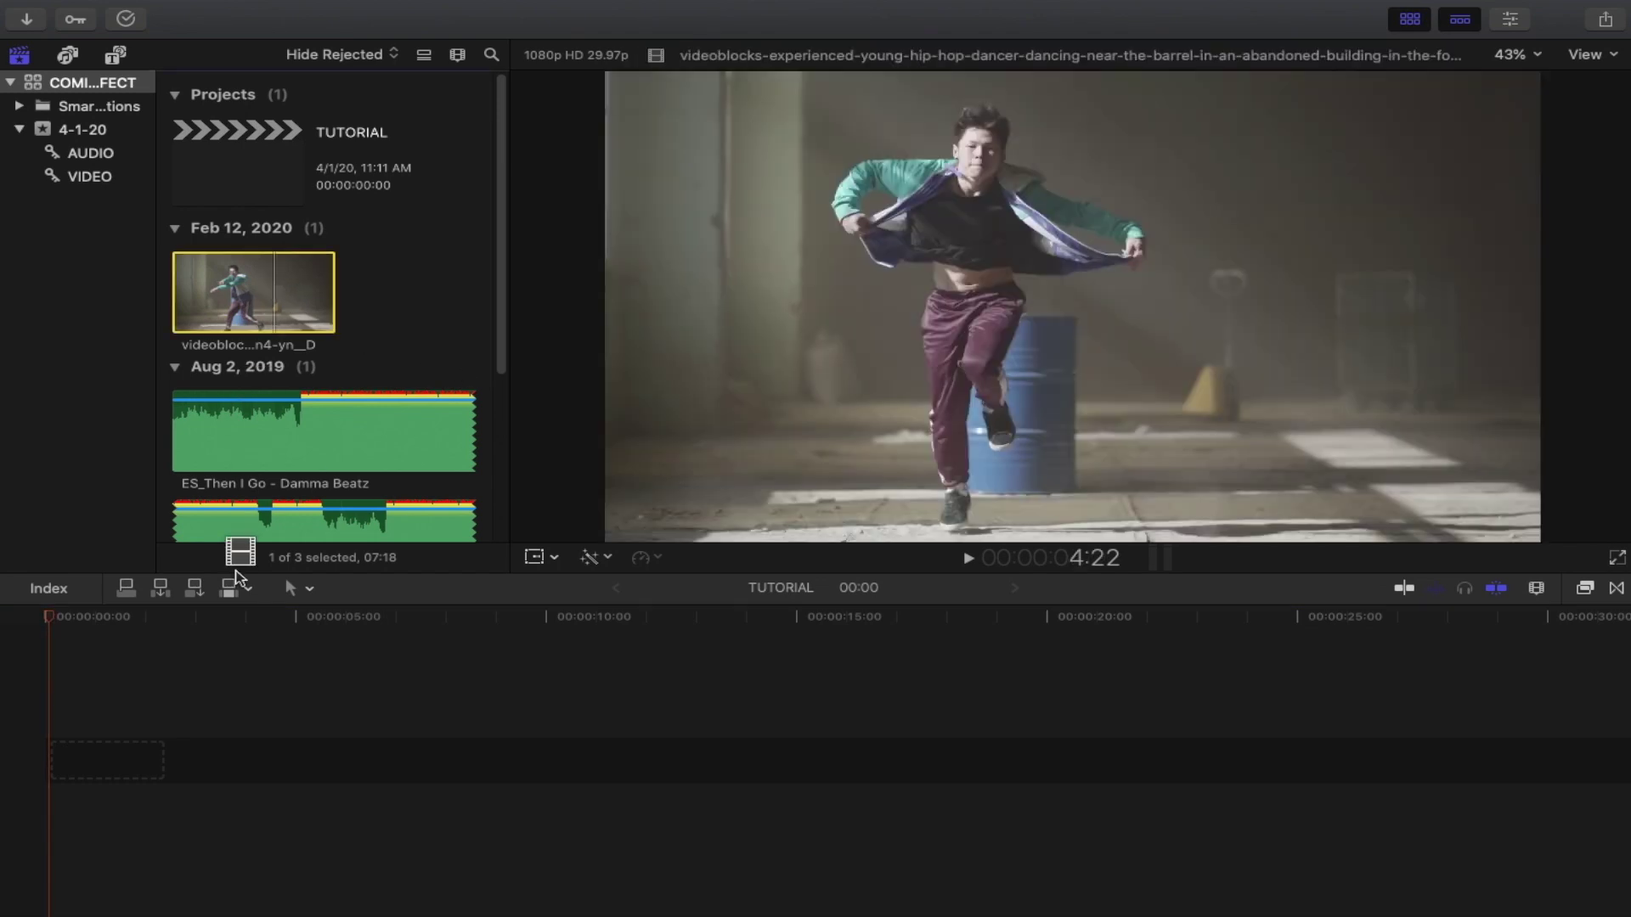
Add the dancer clip to the empty timeline and scrub through it to a pose
{"action": "left_click_drag", "start_coordinate": [237, 580], "coordinate": [107, 759]}
{"action": "left_click", "coordinate": [85, 619]}
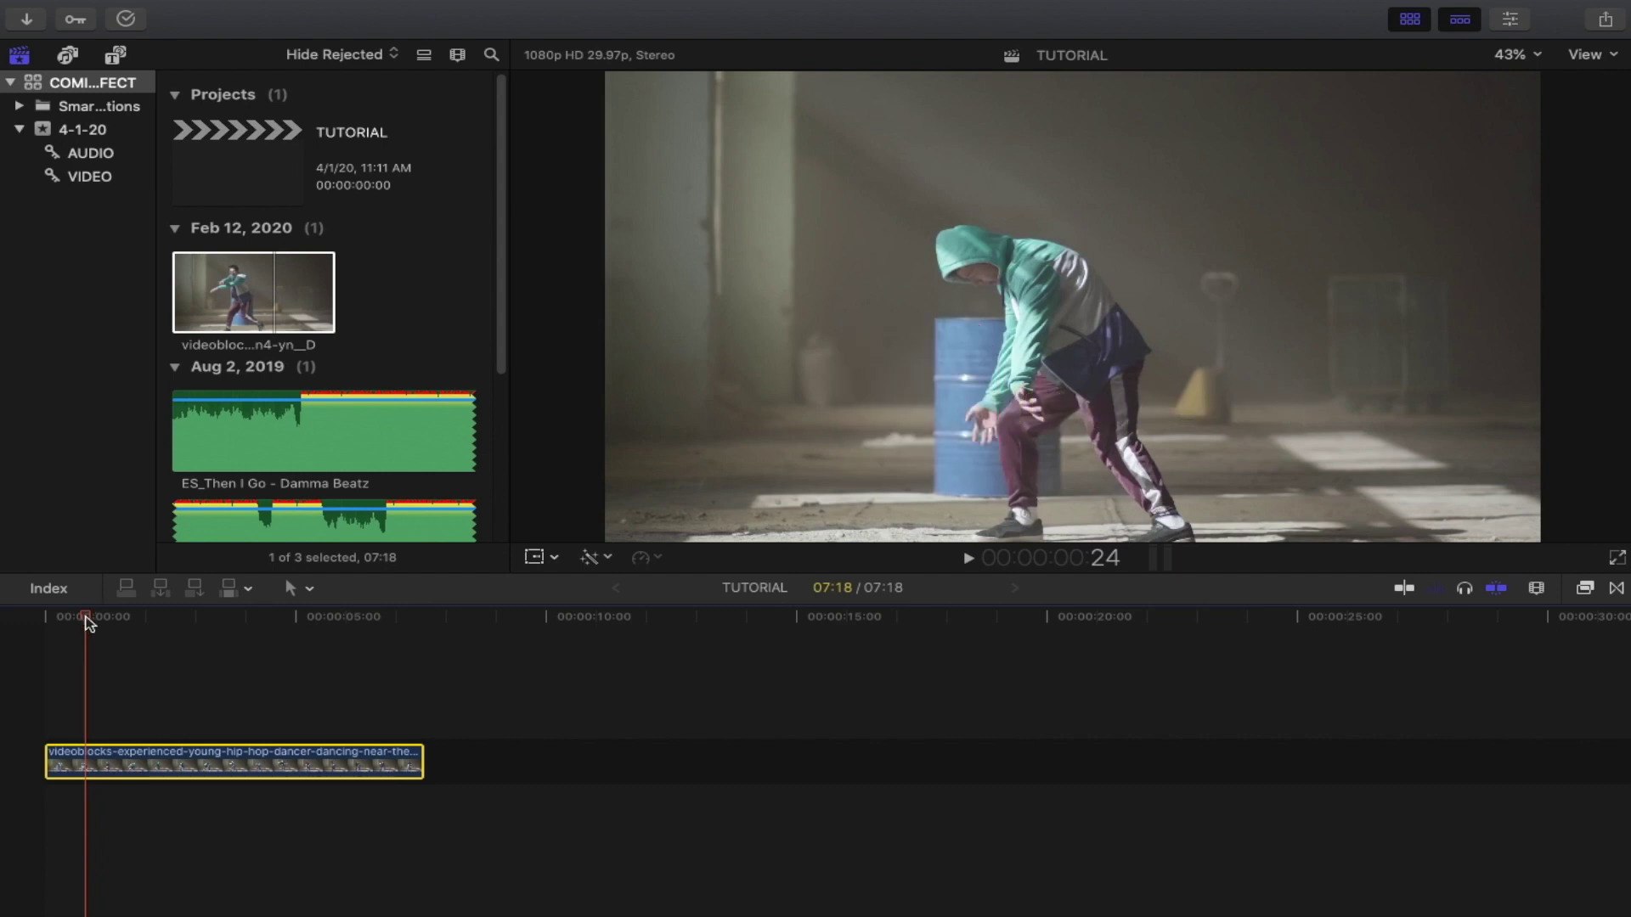
{"action": "mouse_move", "coordinate": [87, 621]}
{"action": "left_mouse_down"}
{"action": "mouse_move", "coordinate": [153, 616]}
{"action": "mouse_move", "coordinate": [211, 650]}
{"action": "mouse_move", "coordinate": [289, 654]}
{"action": "left_mouse_up"}
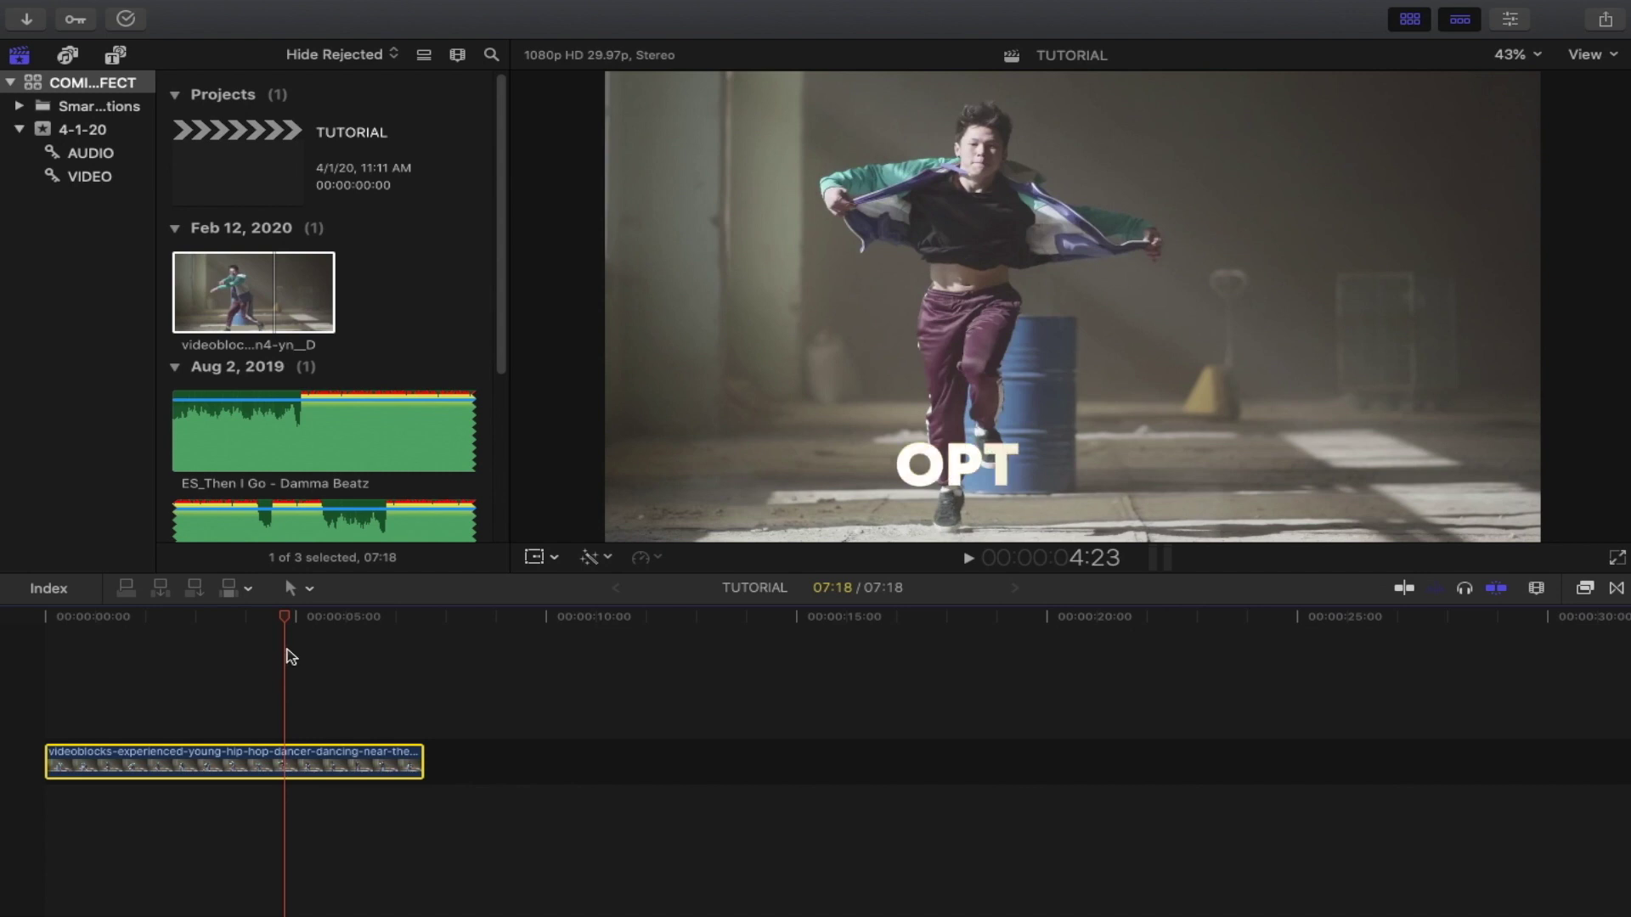
Insert a four-second freeze frame at that pose and park the playhead inside it
{"action": "key", "text": "alt+f"}
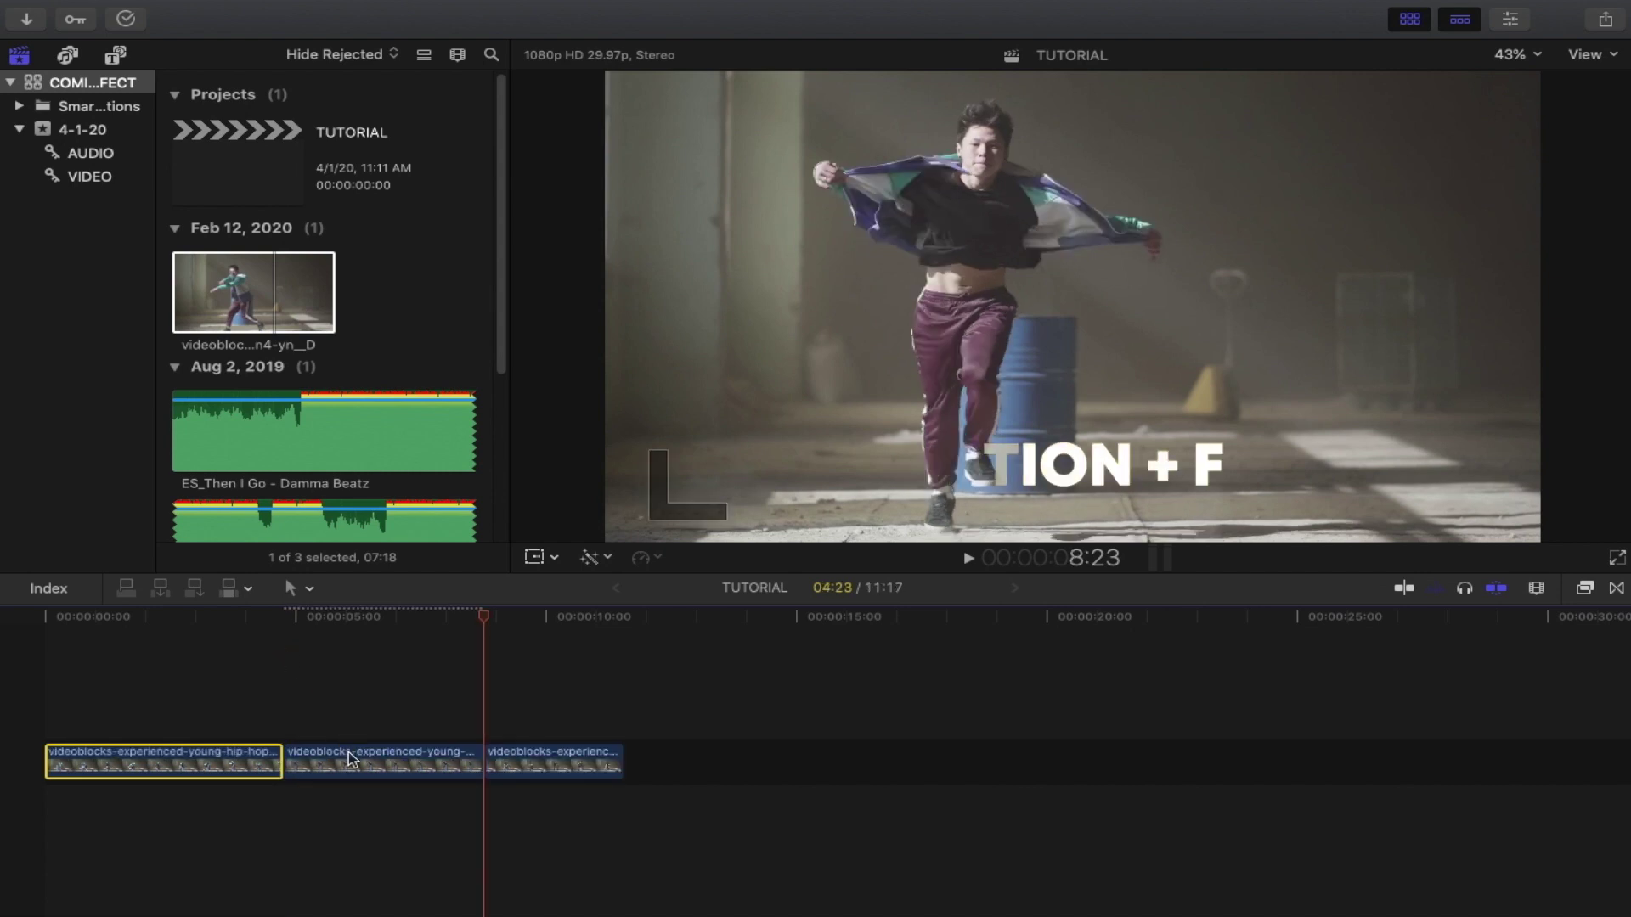
{"action": "mouse_move", "coordinate": [484, 618]}
{"action": "left_mouse_down"}
{"action": "mouse_move", "coordinate": [386, 650]}
{"action": "mouse_move", "coordinate": [397, 622]}
{"action": "left_mouse_up"}
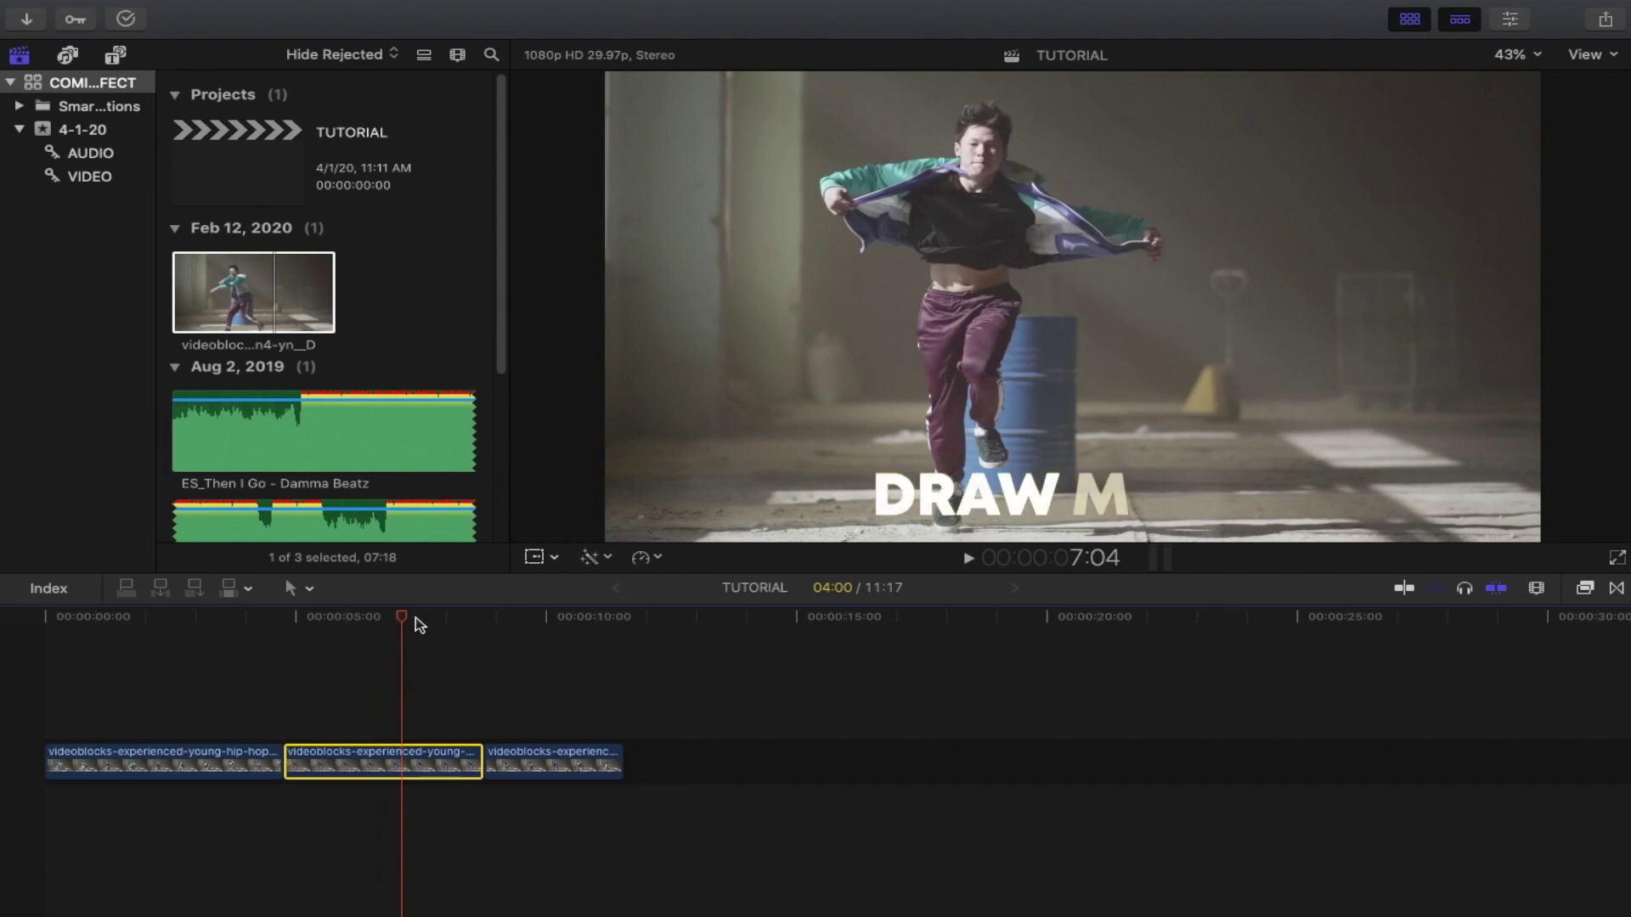
{"action": "left_click", "coordinate": [370, 618]}
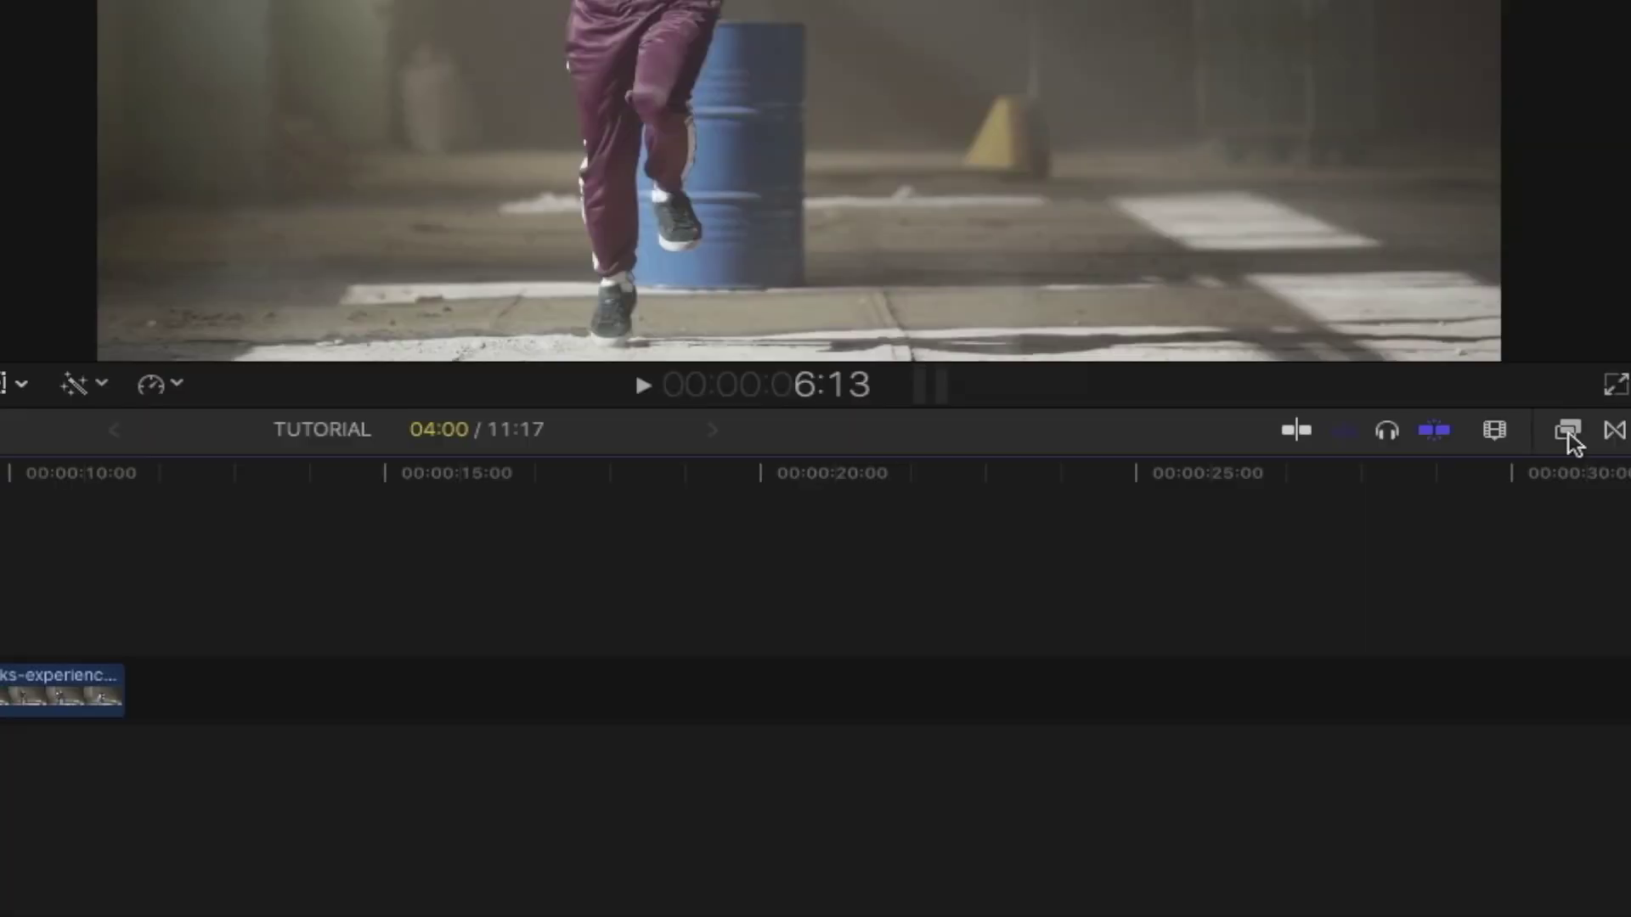
{"action": "left_click", "coordinate": [1585, 587]}
Drop Draw Mask onto the freeze frame, shrink the timeline and hide the Libraries browser
{"action": "left_click", "coordinate": [1287, 883]}
{"action": "type", "text": "DRA"}
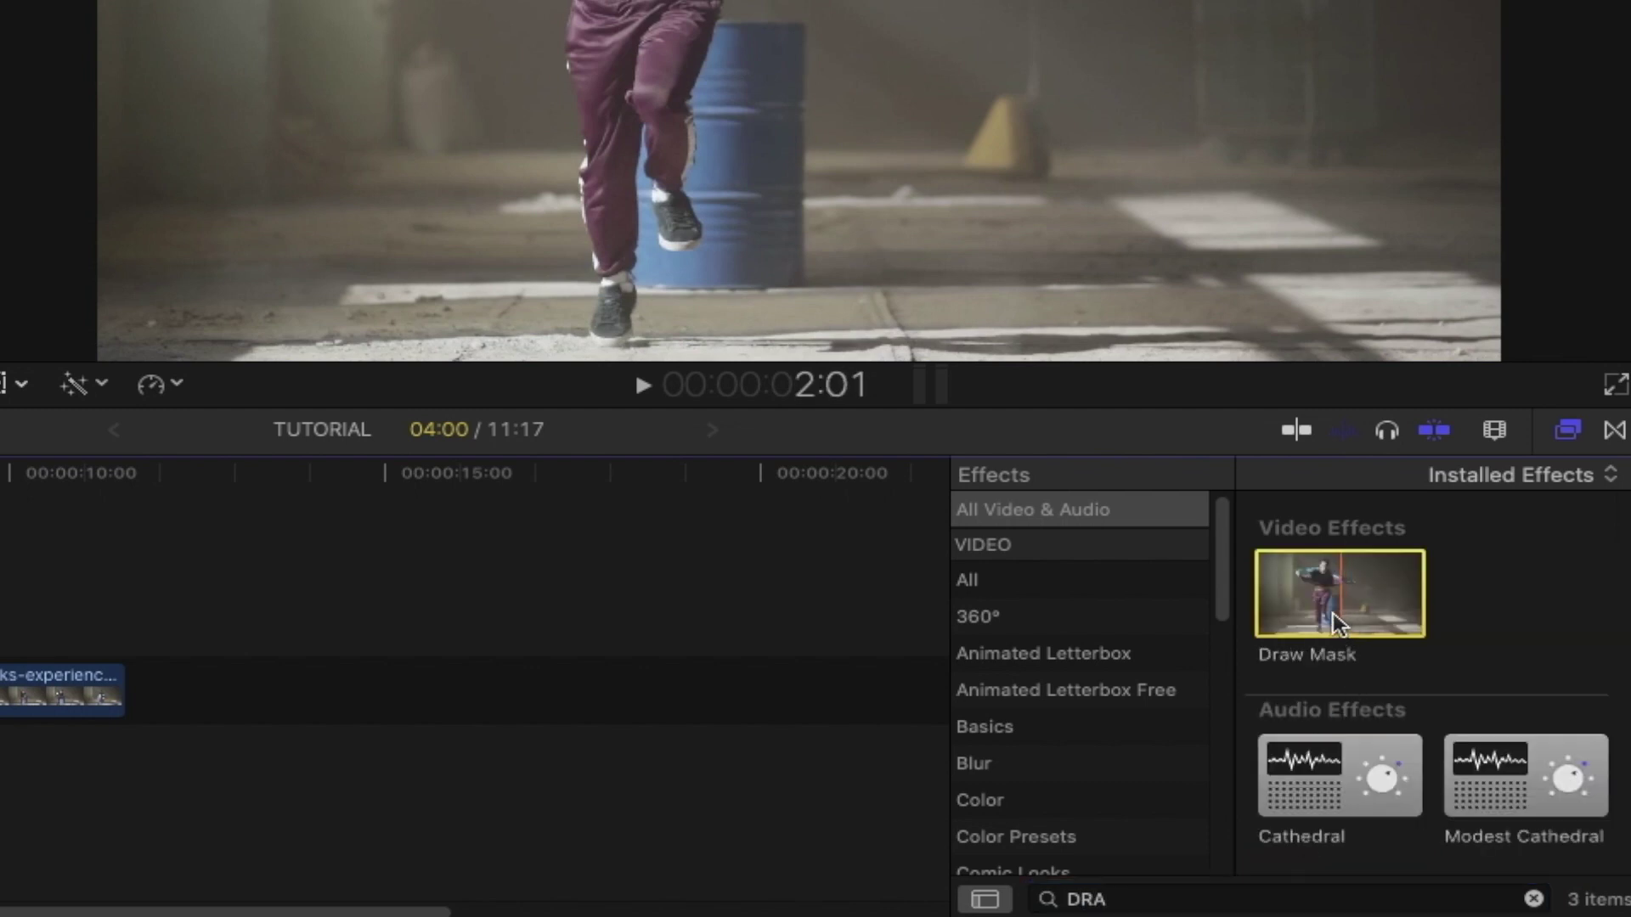
{"action": "left_click_drag", "start_coordinate": [1339, 594], "coordinate": [55, 676]}
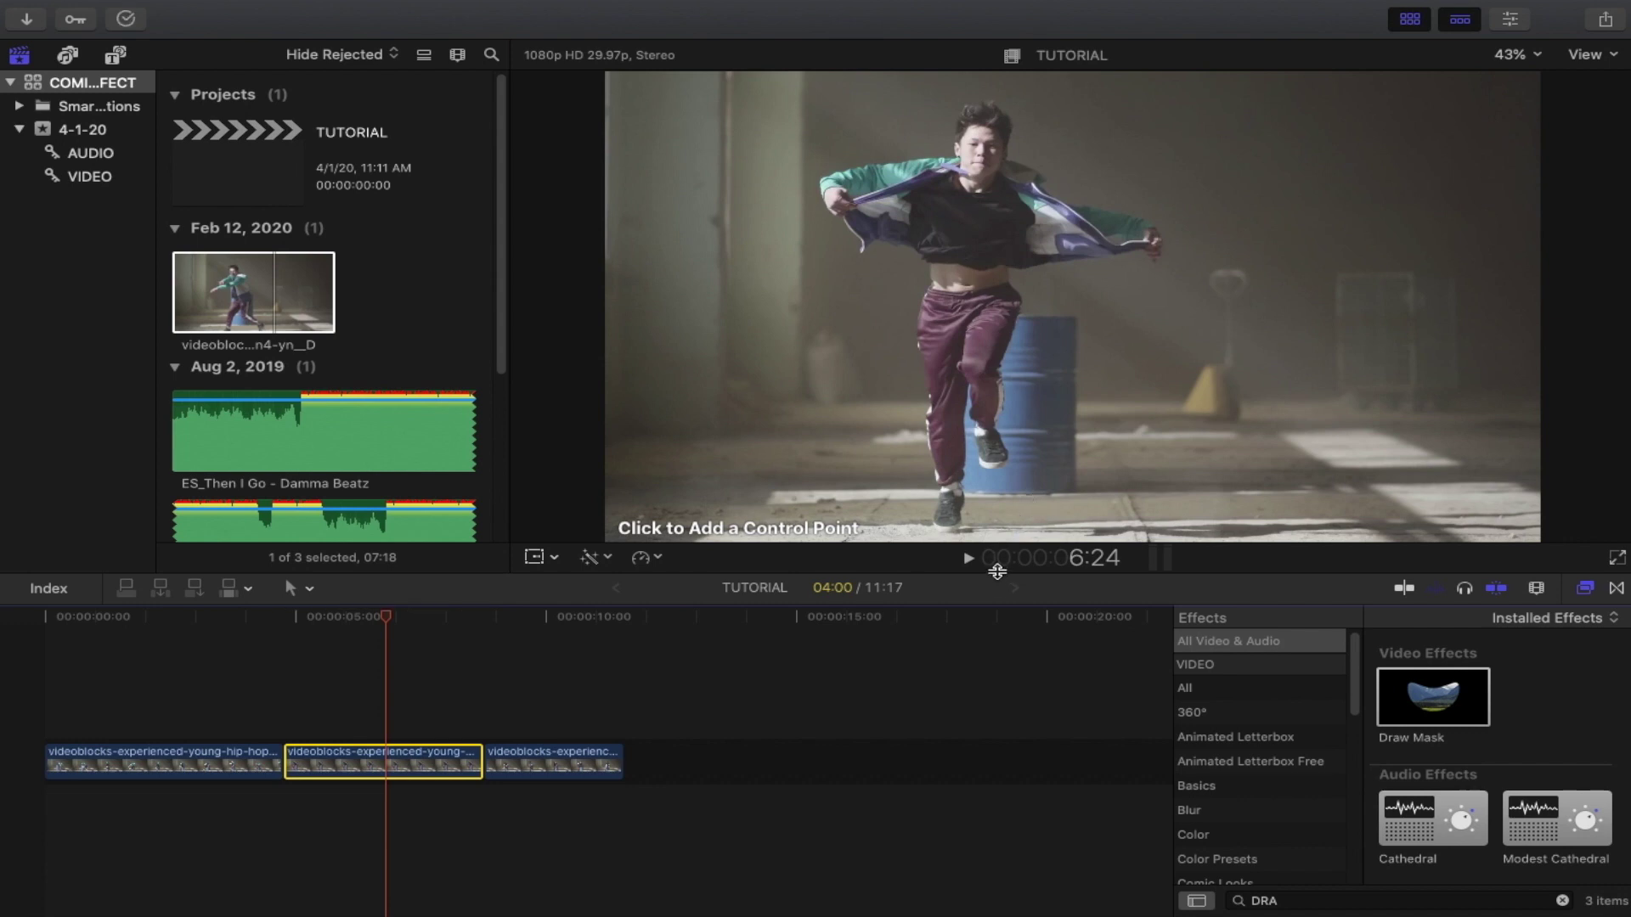
{"action": "left_click_drag", "start_coordinate": [999, 574], "coordinate": [929, 679]}
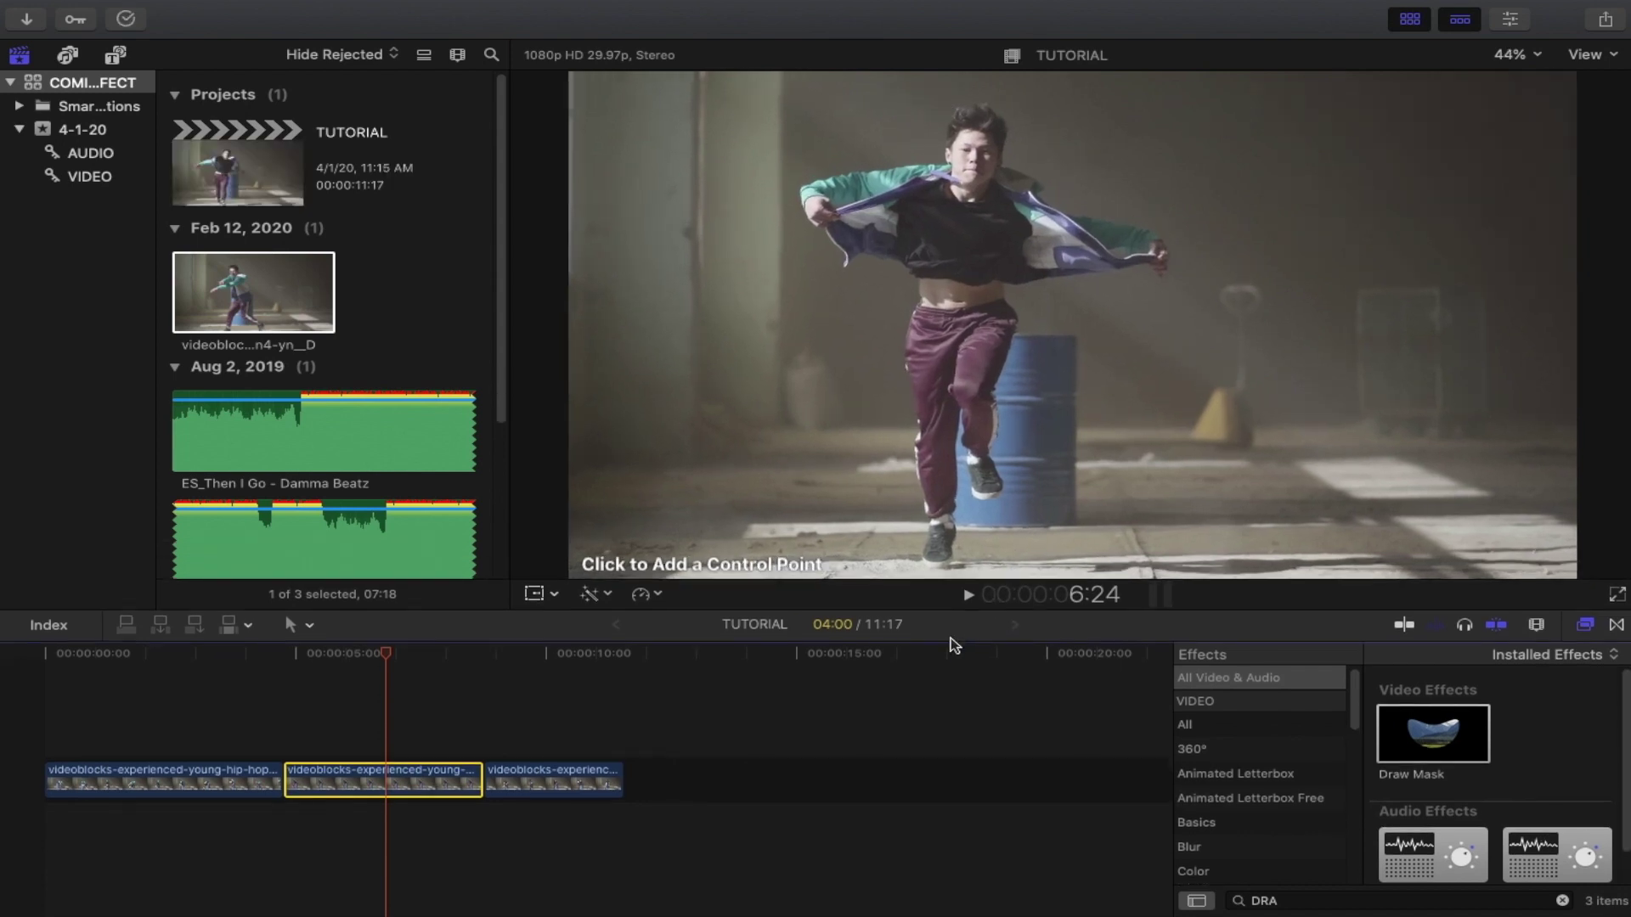
{"action": "left_click", "coordinate": [131, 271]}
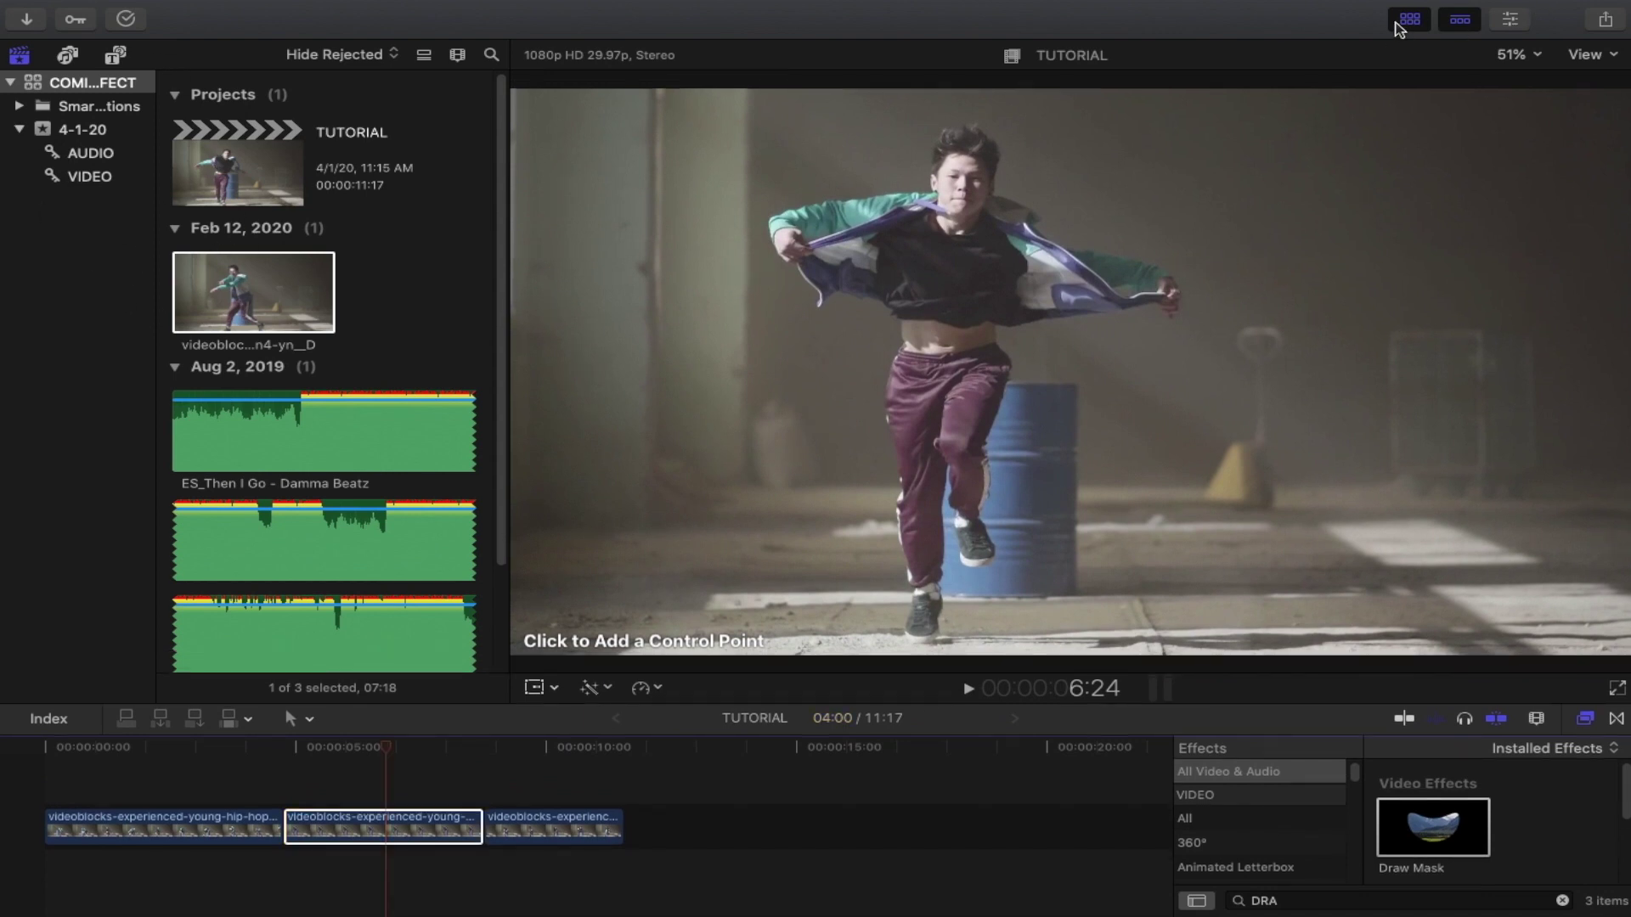
{"action": "left_click", "coordinate": [1408, 18]}
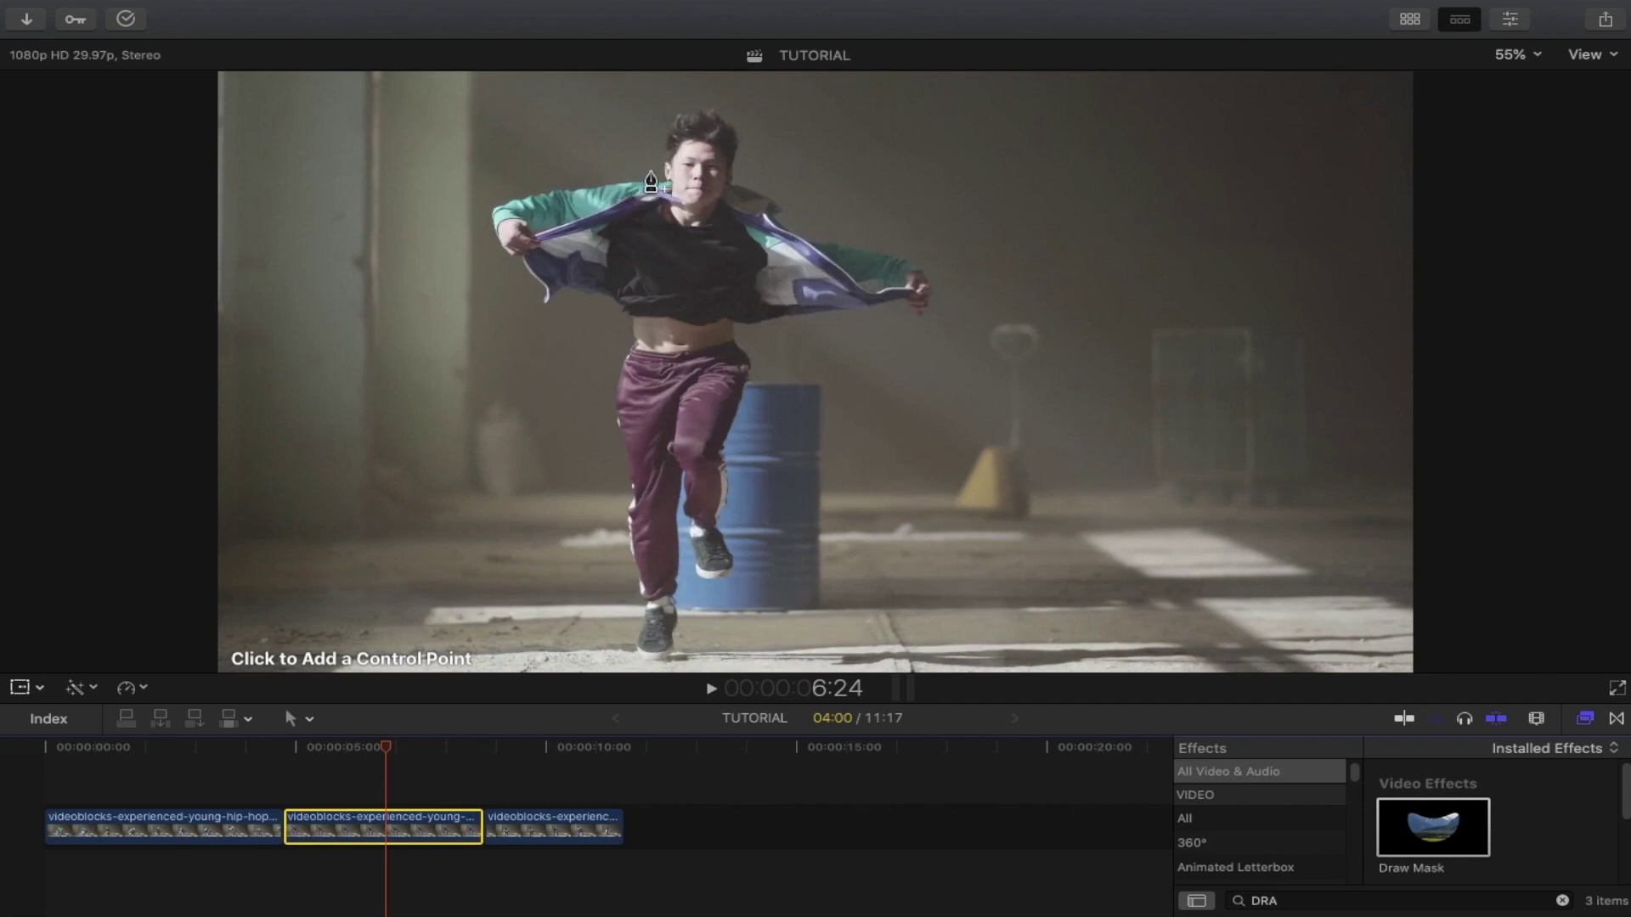
Place Draw Mask points from the neck along the sleeve, arm and leg, closing at the head
{"action": "left_click", "coordinate": [660, 191]}
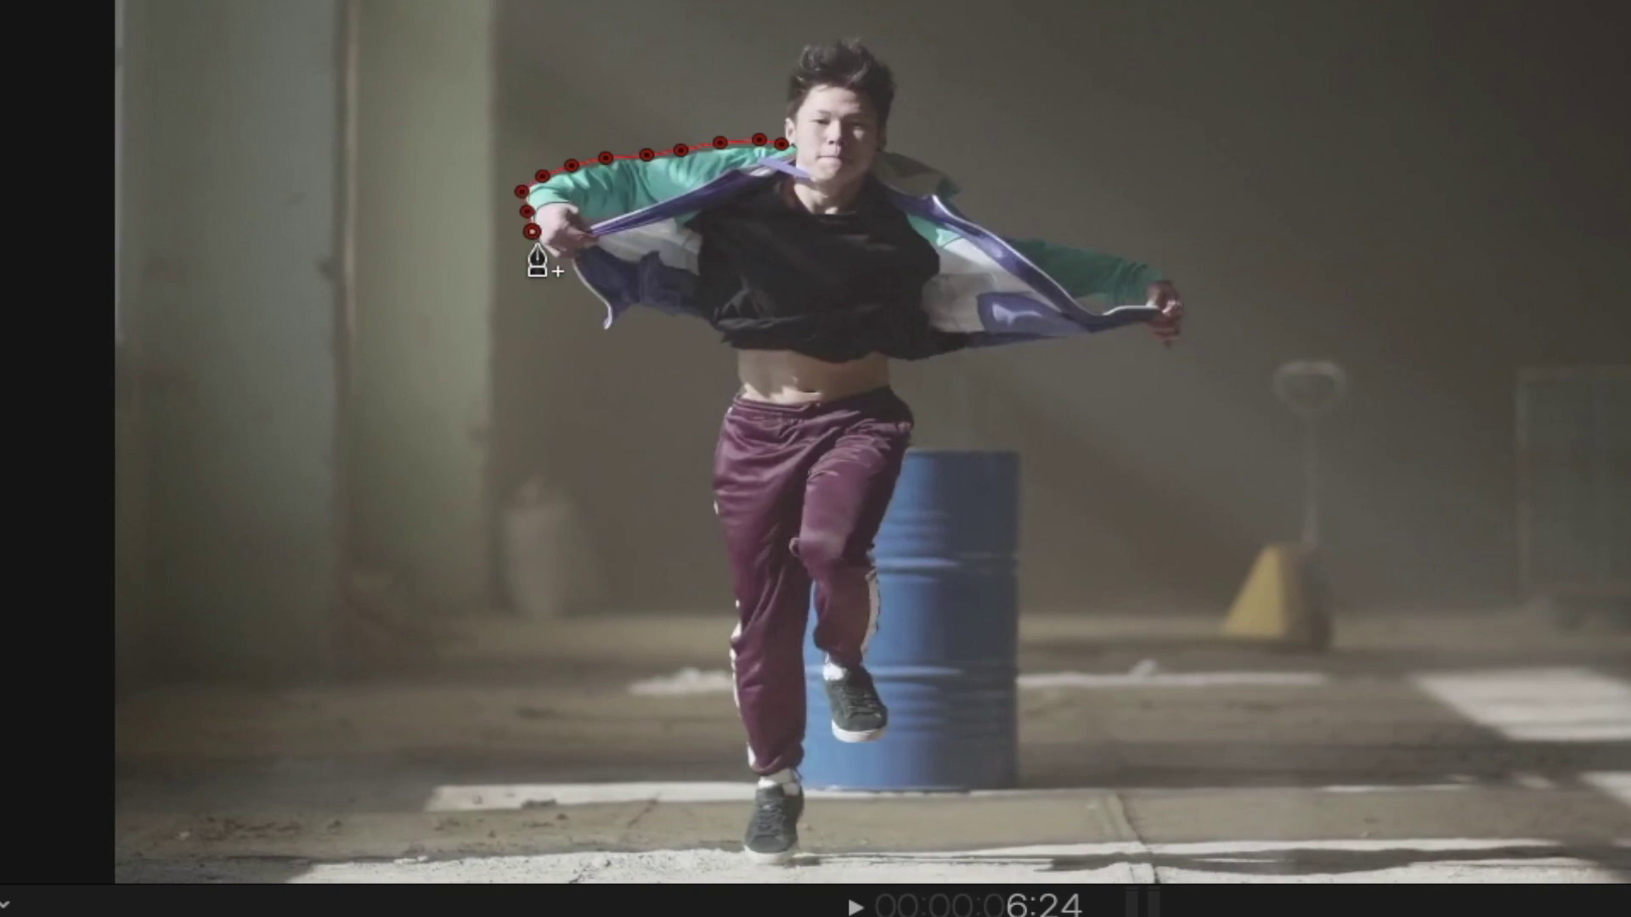
{"action": "left_click", "coordinate": [561, 274]}
{"action": "left_click", "coordinate": [592, 300]}
{"action": "left_click", "coordinate": [612, 345]}
{"action": "mouse_move", "coordinate": [625, 332]}
{"action": "left_mouse_down"}
{"action": "mouse_move", "coordinate": [644, 638]}
{"action": "mouse_move", "coordinate": [680, 517]}
{"action": "mouse_move", "coordinate": [694, 573]}
{"action": "mouse_move", "coordinate": [733, 561]}
{"action": "mouse_move", "coordinate": [733, 459]}
{"action": "mouse_move", "coordinate": [762, 334]}
{"action": "mouse_move", "coordinate": [937, 300]}
{"action": "mouse_move", "coordinate": [739, 179]}
{"action": "mouse_move", "coordinate": [699, 112]}
{"action": "mouse_move", "coordinate": [665, 185]}
{"action": "left_mouse_up"}
{"action": "left_click", "coordinate": [668, 189]}
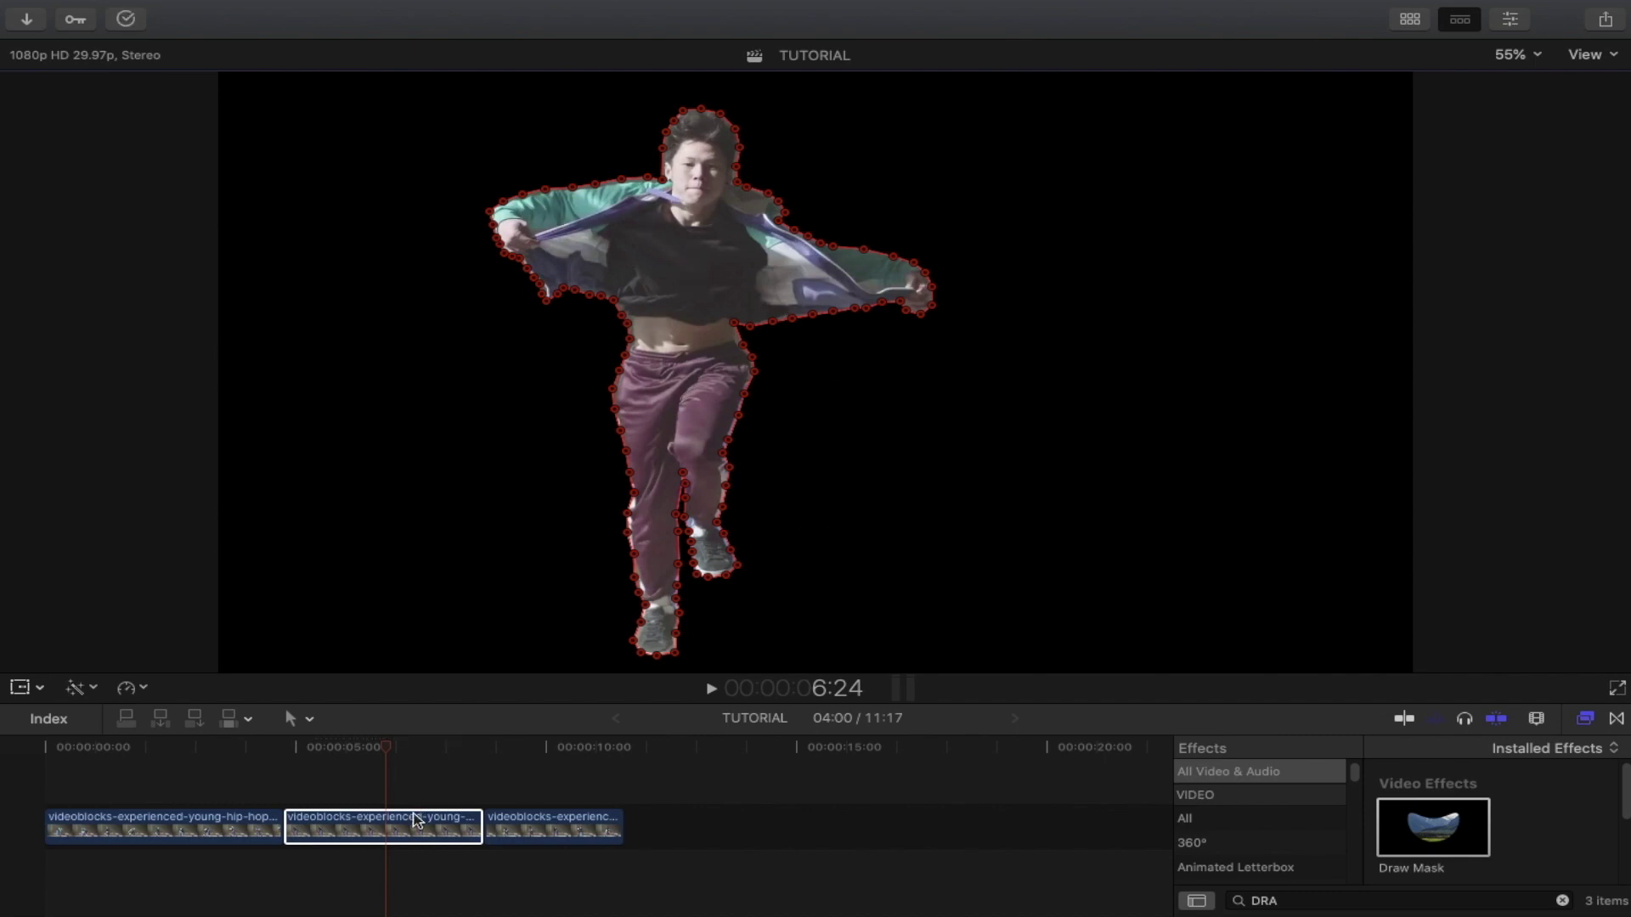
{"action": "left_click", "coordinate": [418, 821]}
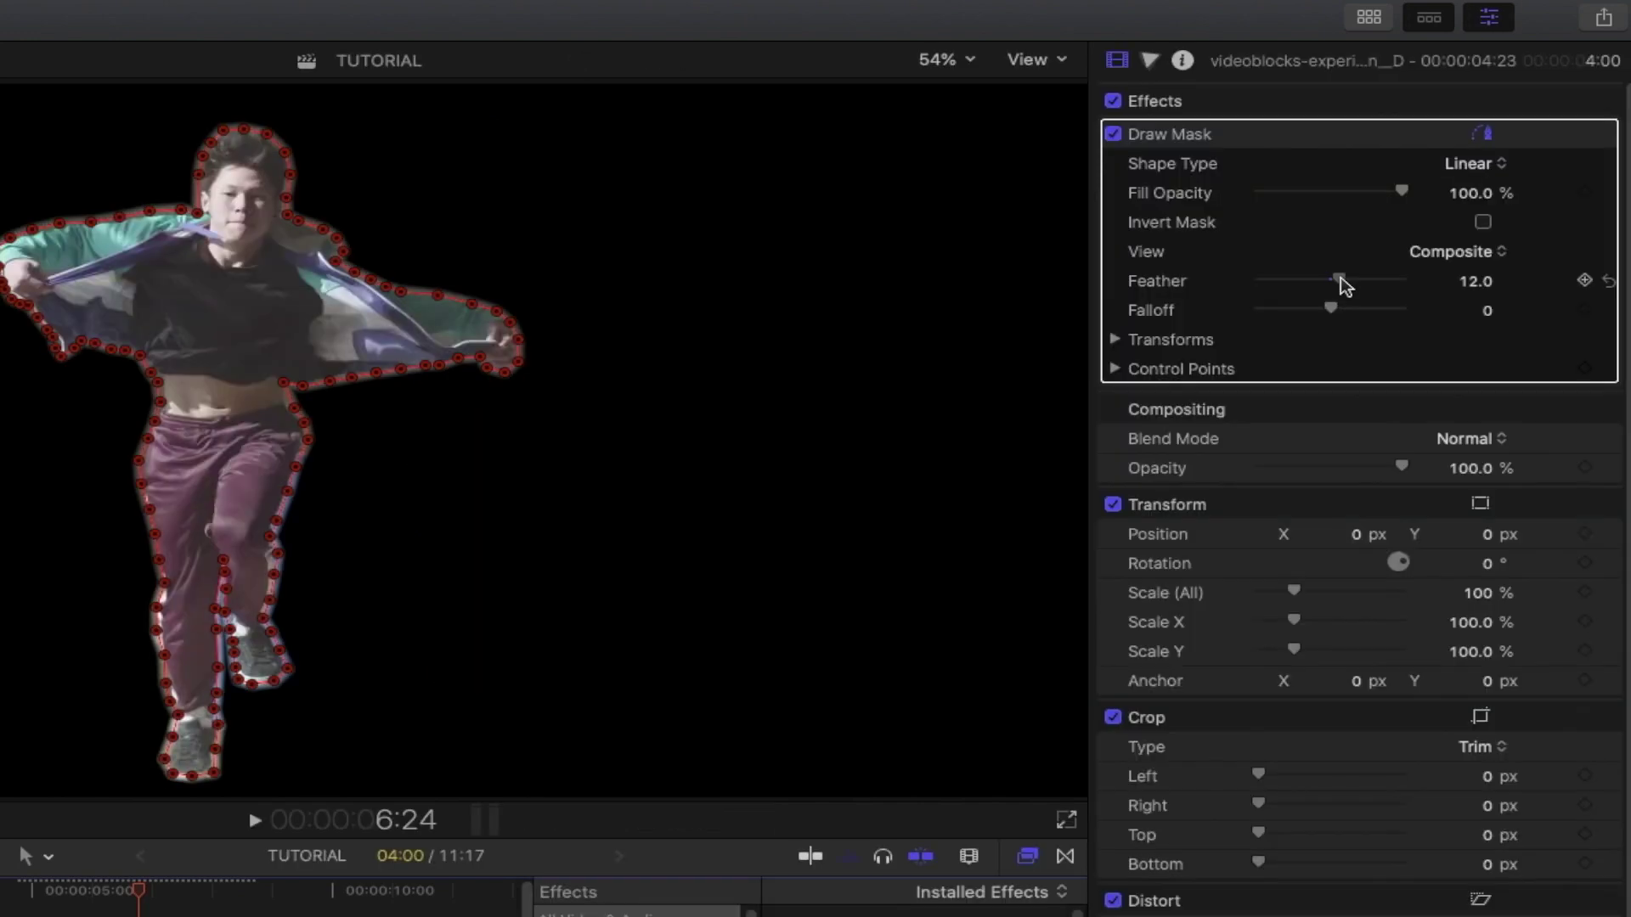
Lower the mask's Feather and apply the Comic Ink effect to the freeze-frame clip
{"action": "left_click_drag", "start_coordinate": [1348, 281], "coordinate": [1336, 280]}
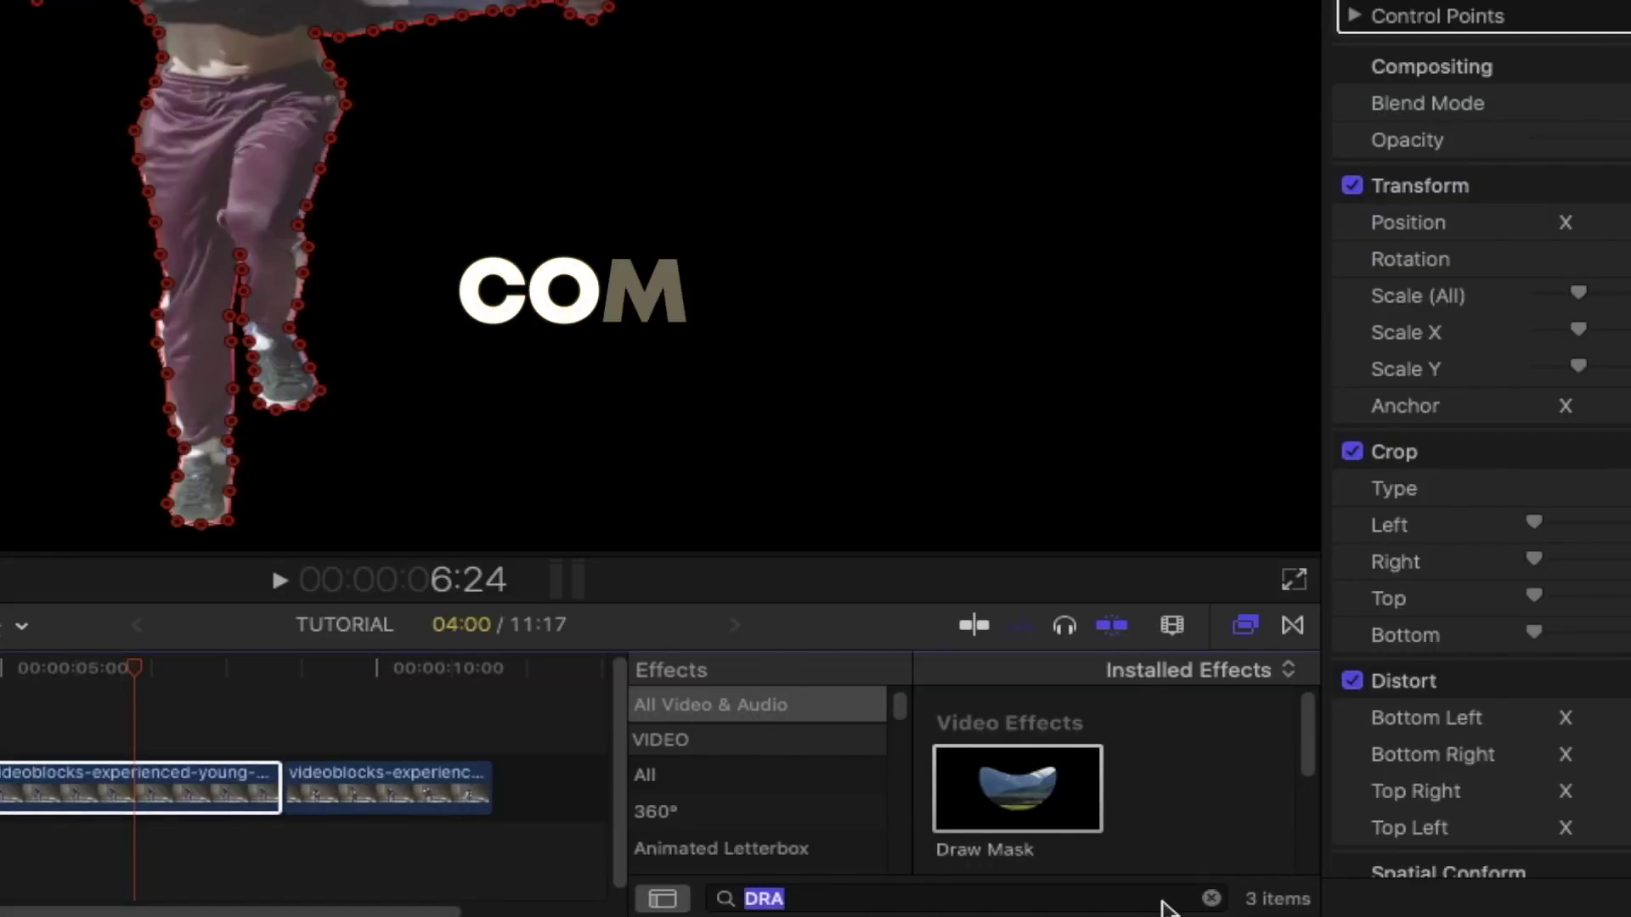
{"action": "left_click", "coordinate": [1101, 902]}
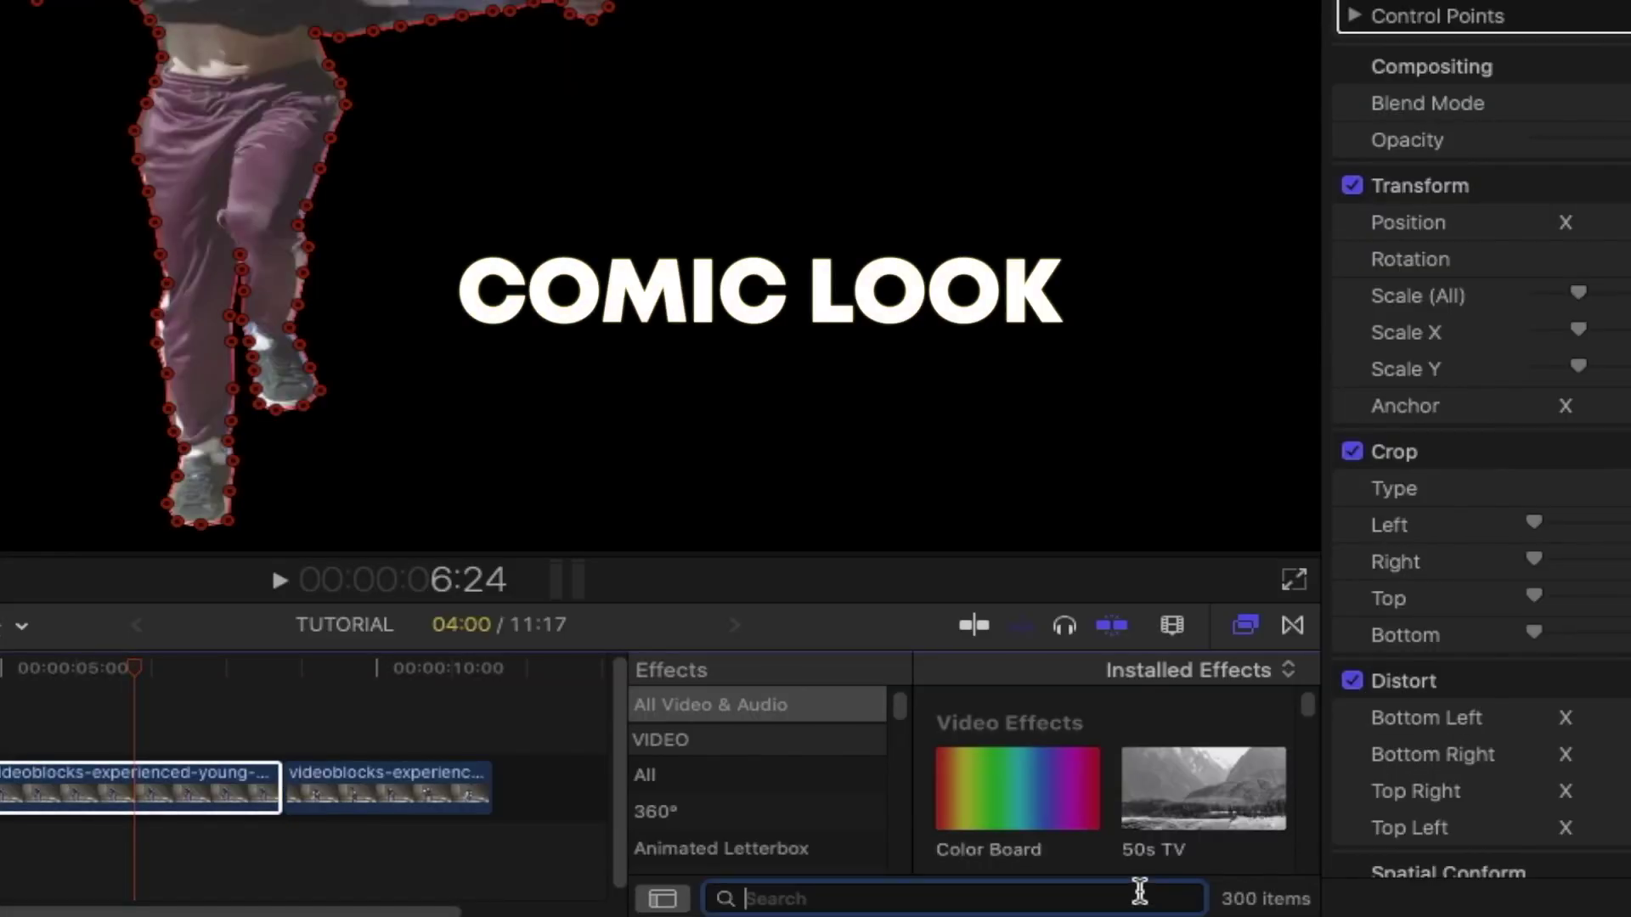
{"action": "type", "text": "COMIC"}
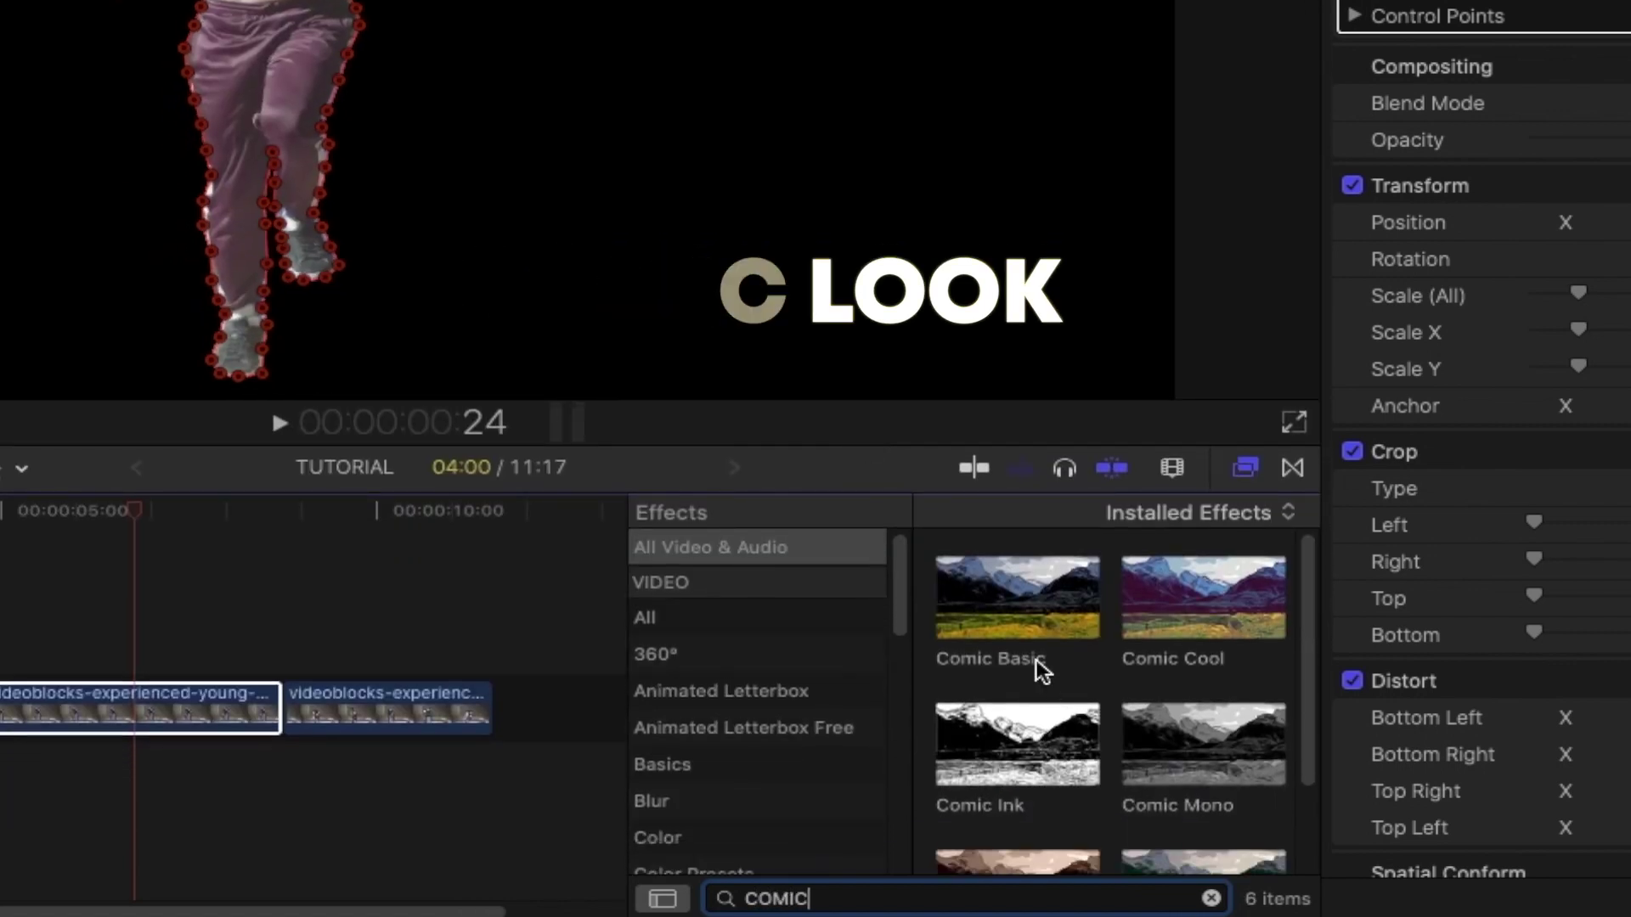
{"action": "scroll", "coordinate": [1047, 806], "scroll_direction": "down", "scroll_amount": 2}
{"action": "scroll", "coordinate": [1071, 765], "scroll_direction": "up", "scroll_amount": 1}
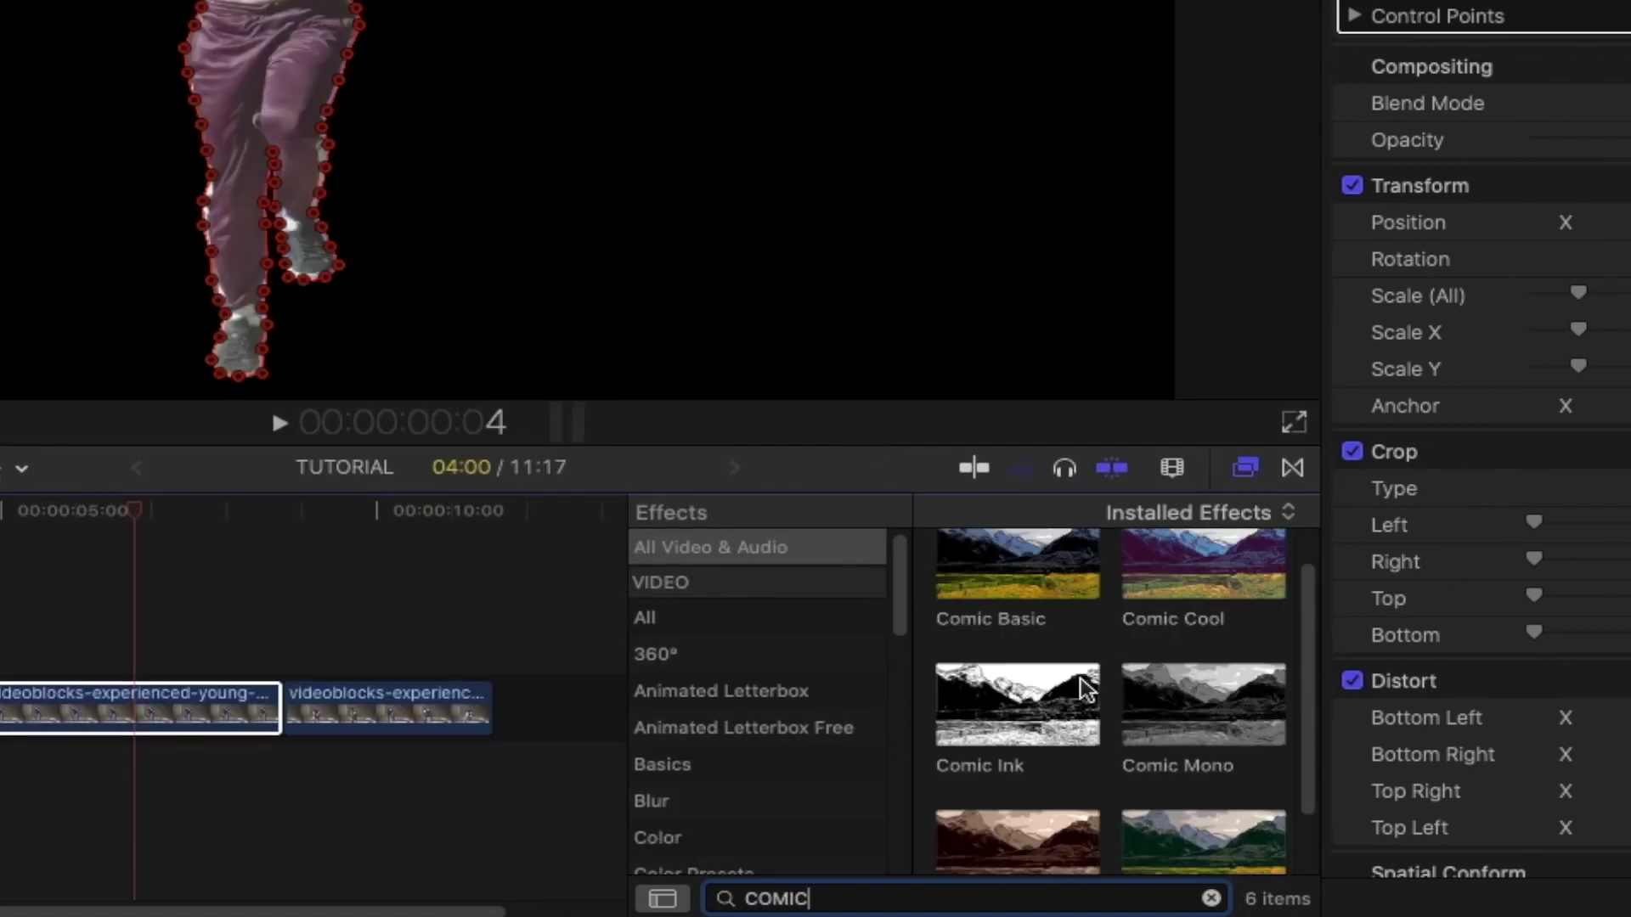
{"action": "left_click", "coordinate": [1030, 714]}
{"action": "left_click_drag", "start_coordinate": [1029, 714], "coordinate": [200, 713]}
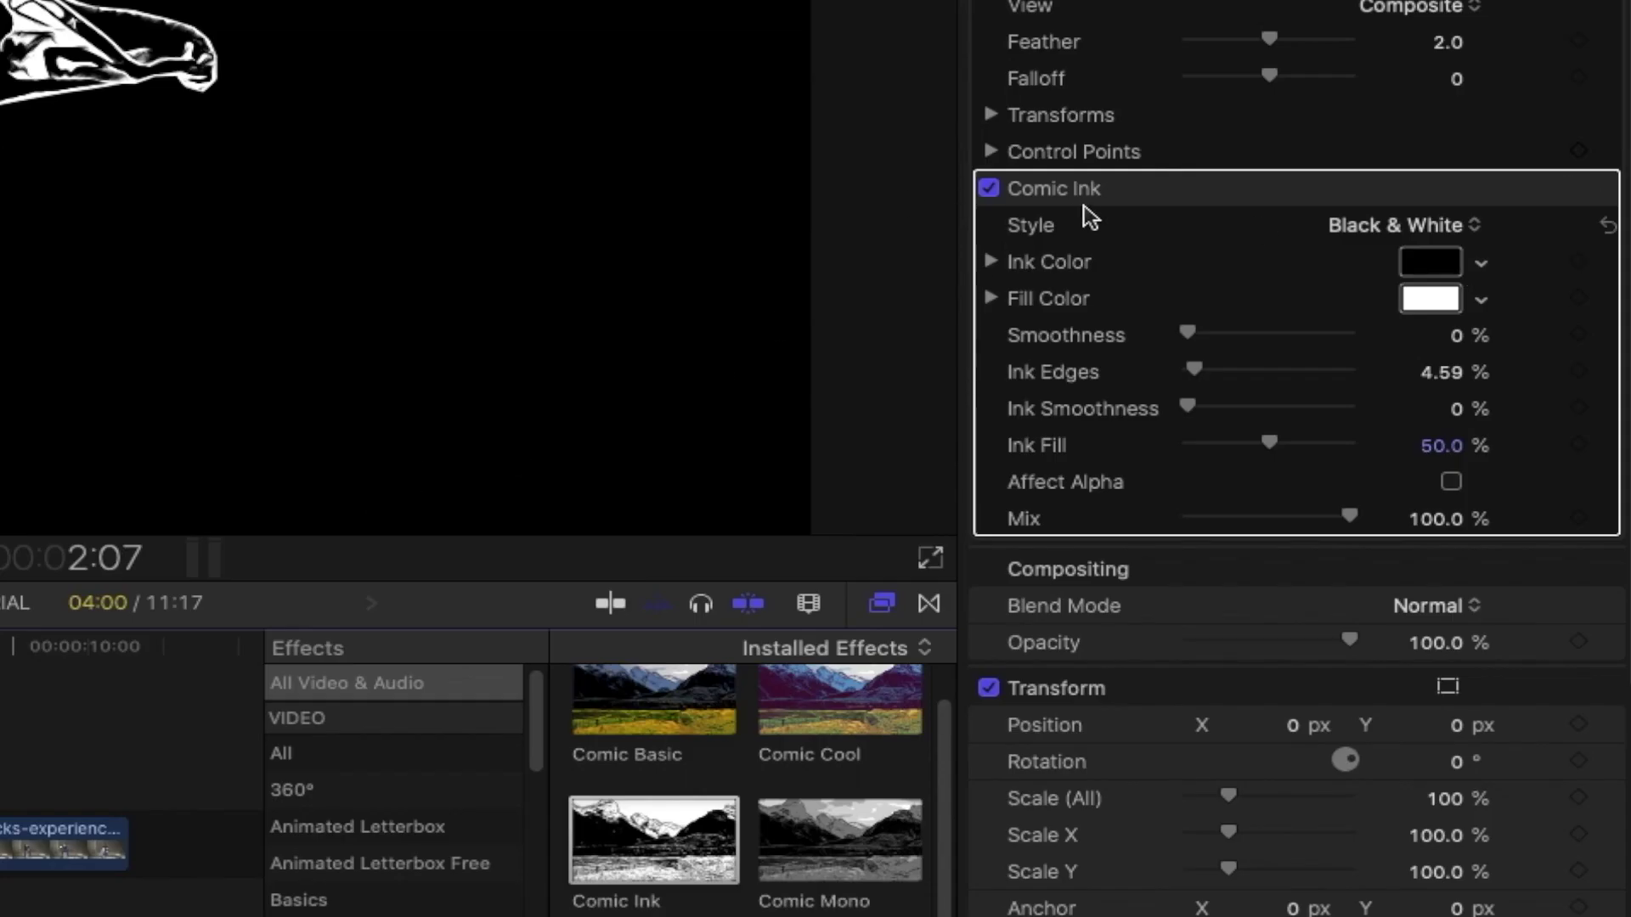
{"action": "mouse_move", "coordinate": [1401, 385]}
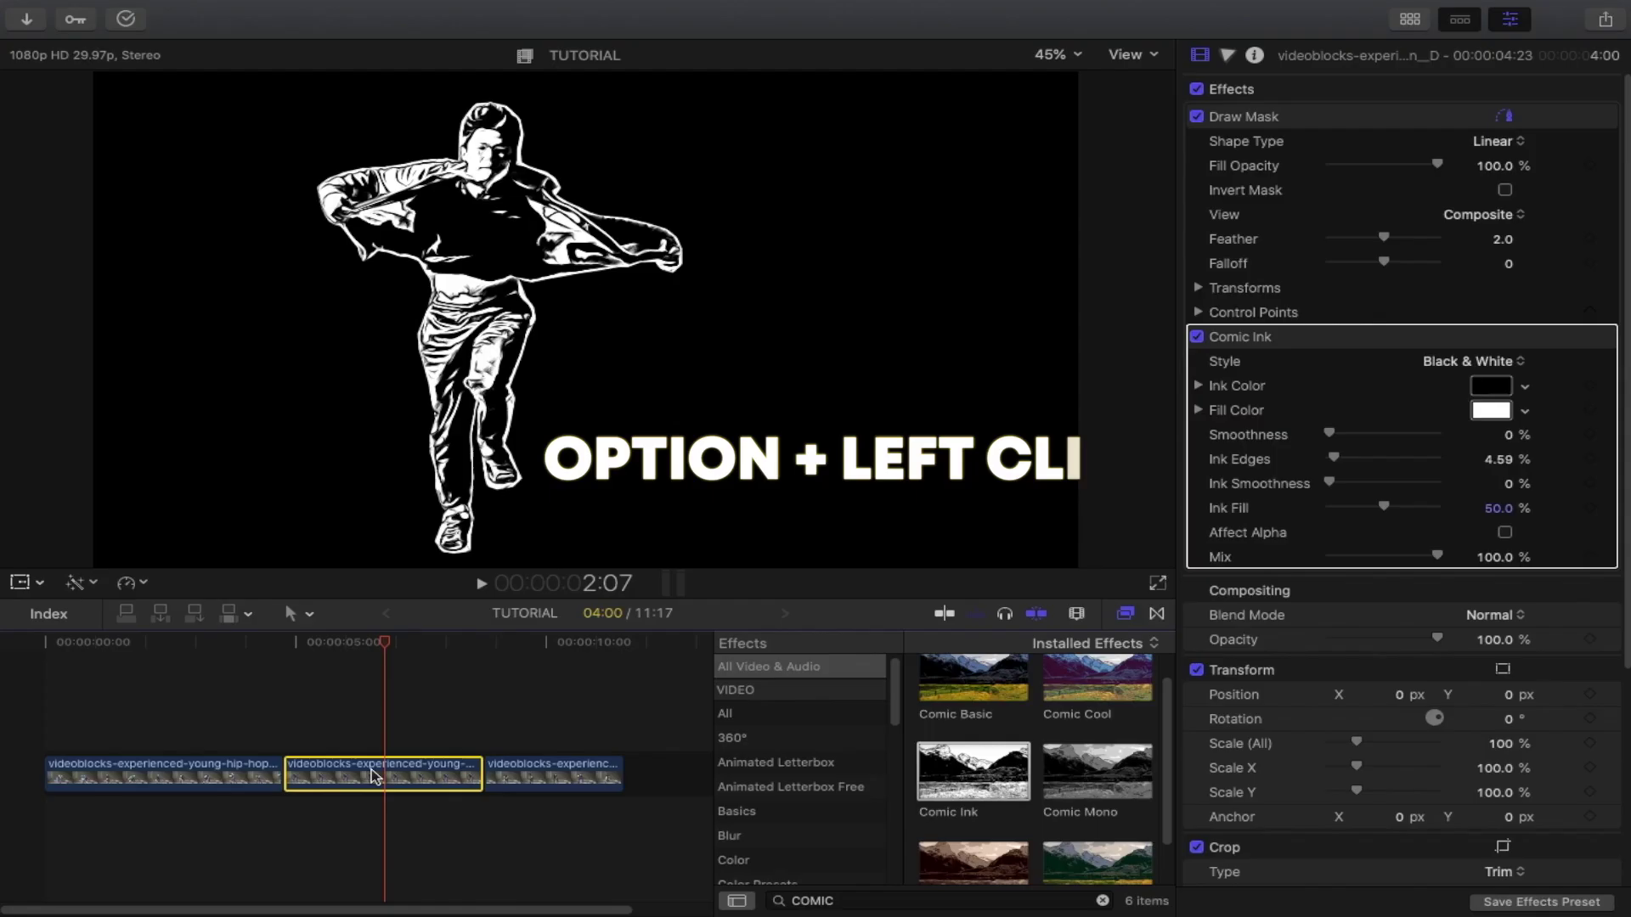
Duplicate the freeze frame as an upper layer and turn off the lower copy's mask
{"action": "left_click_drag", "start_coordinate": [380, 769], "coordinate": [382, 727]}
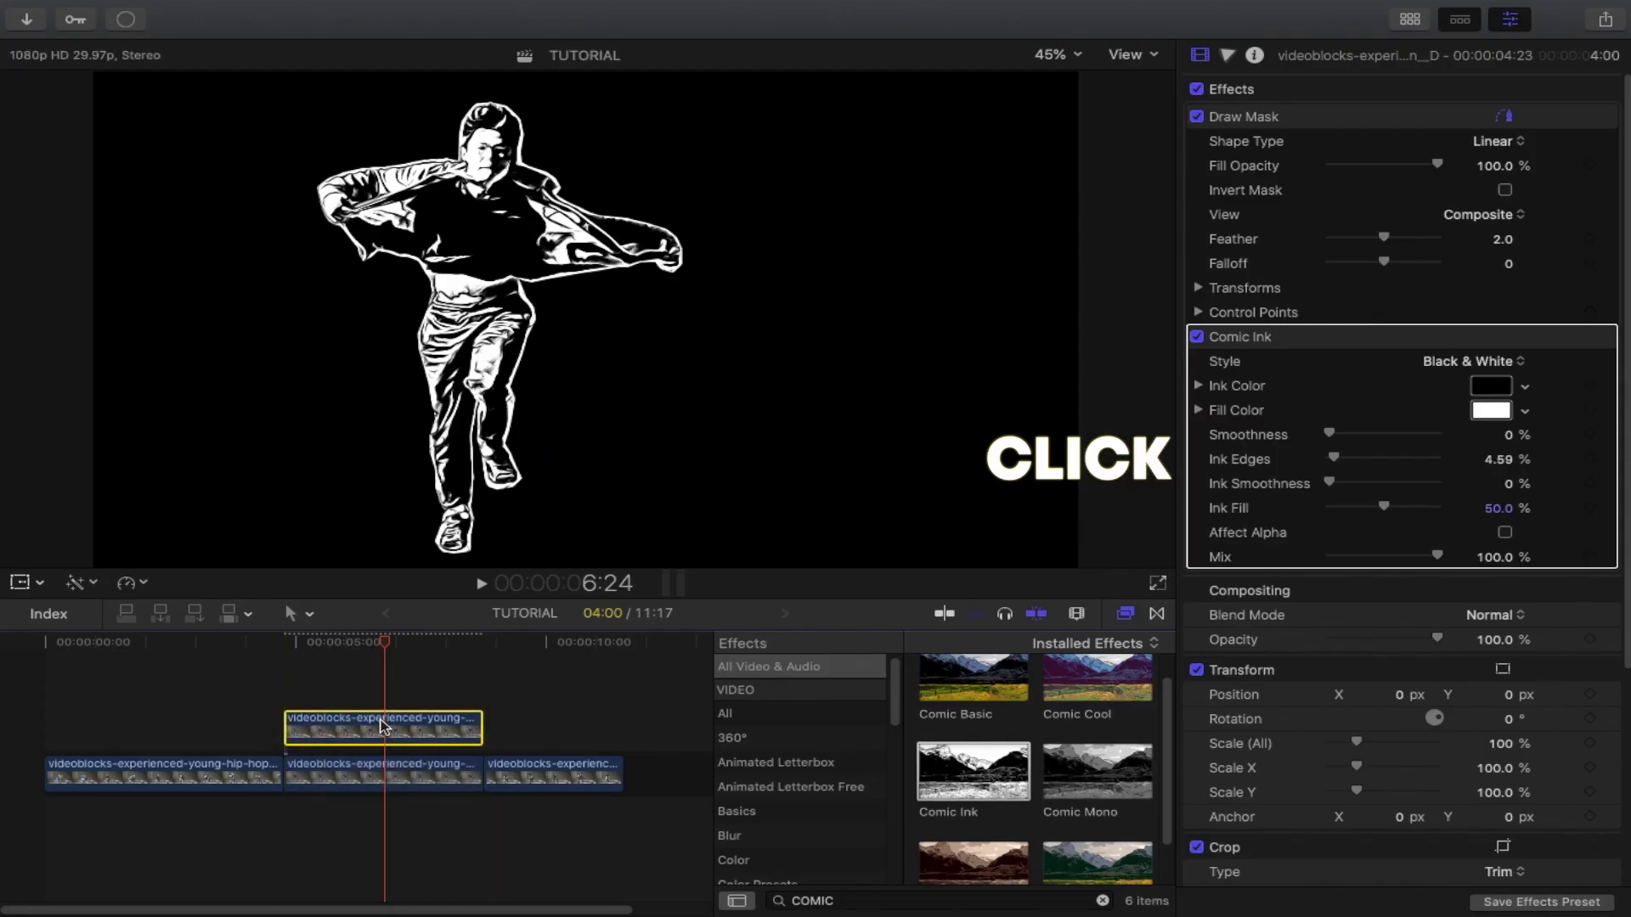
{"action": "left_click", "coordinate": [371, 650]}
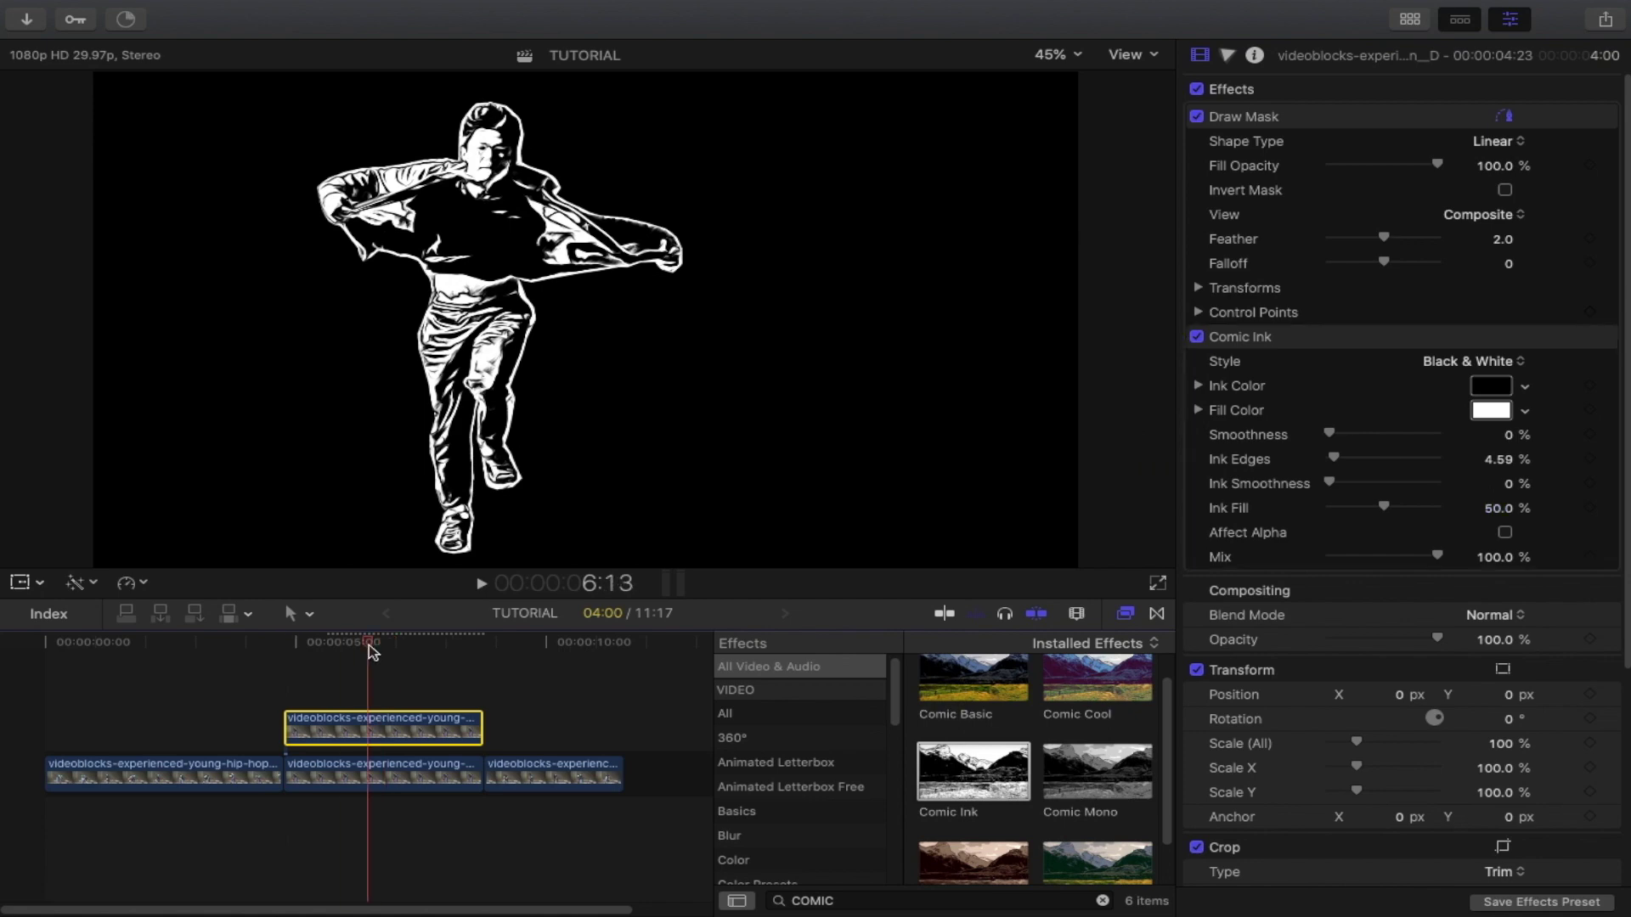
{"action": "left_click", "coordinate": [372, 774]}
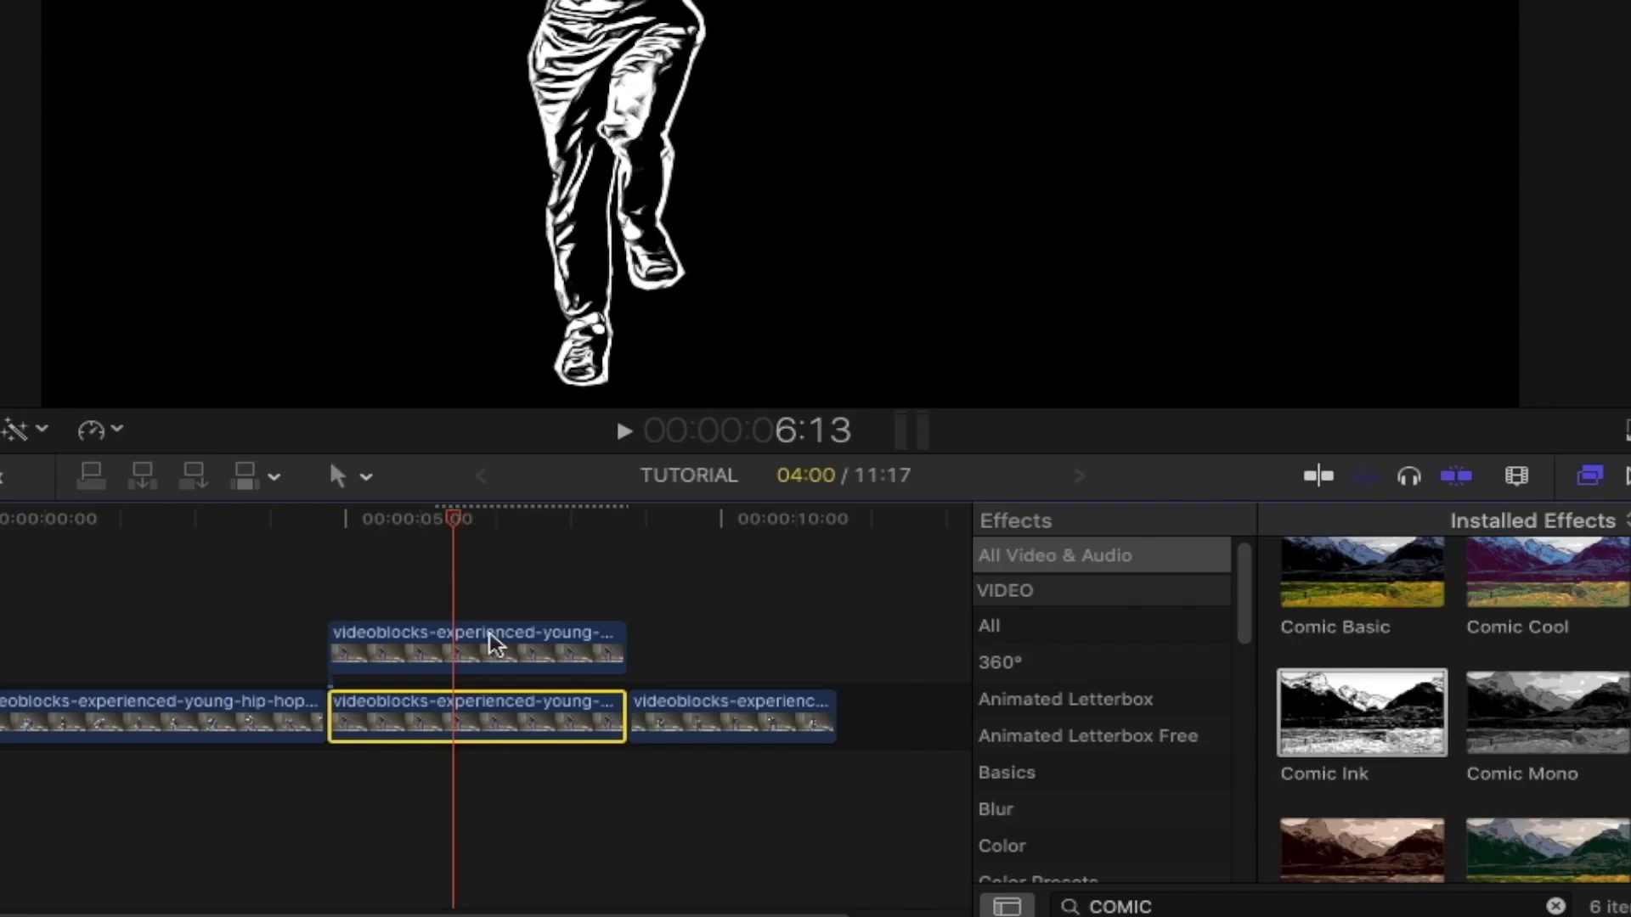
{"action": "left_click", "coordinate": [503, 523]}
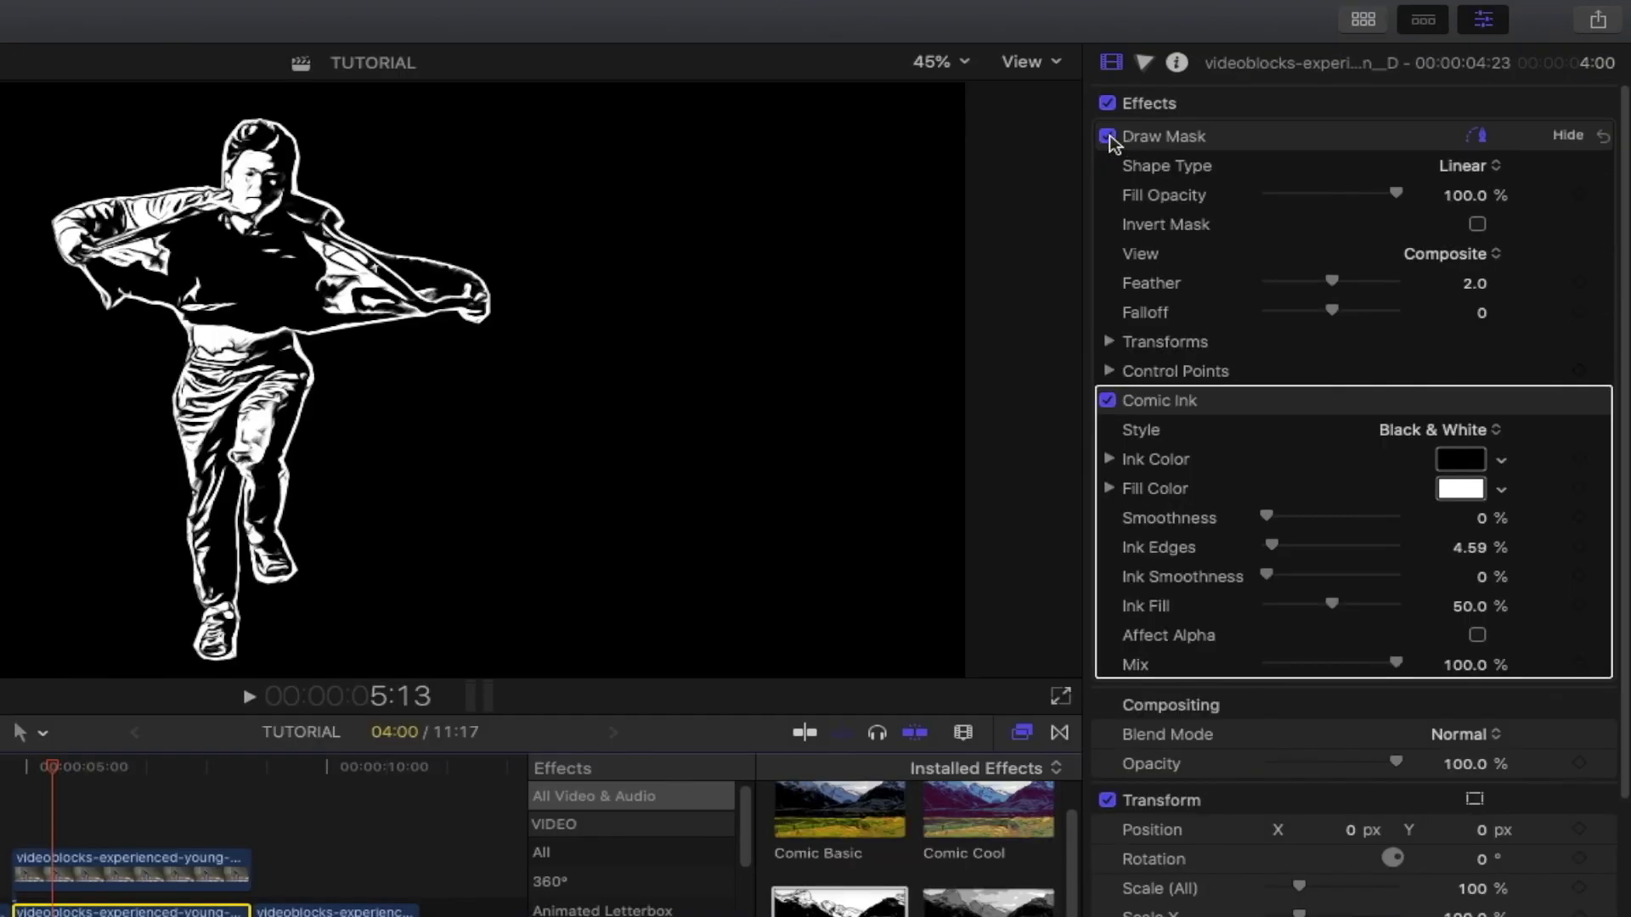
{"action": "left_click", "coordinate": [1107, 136]}
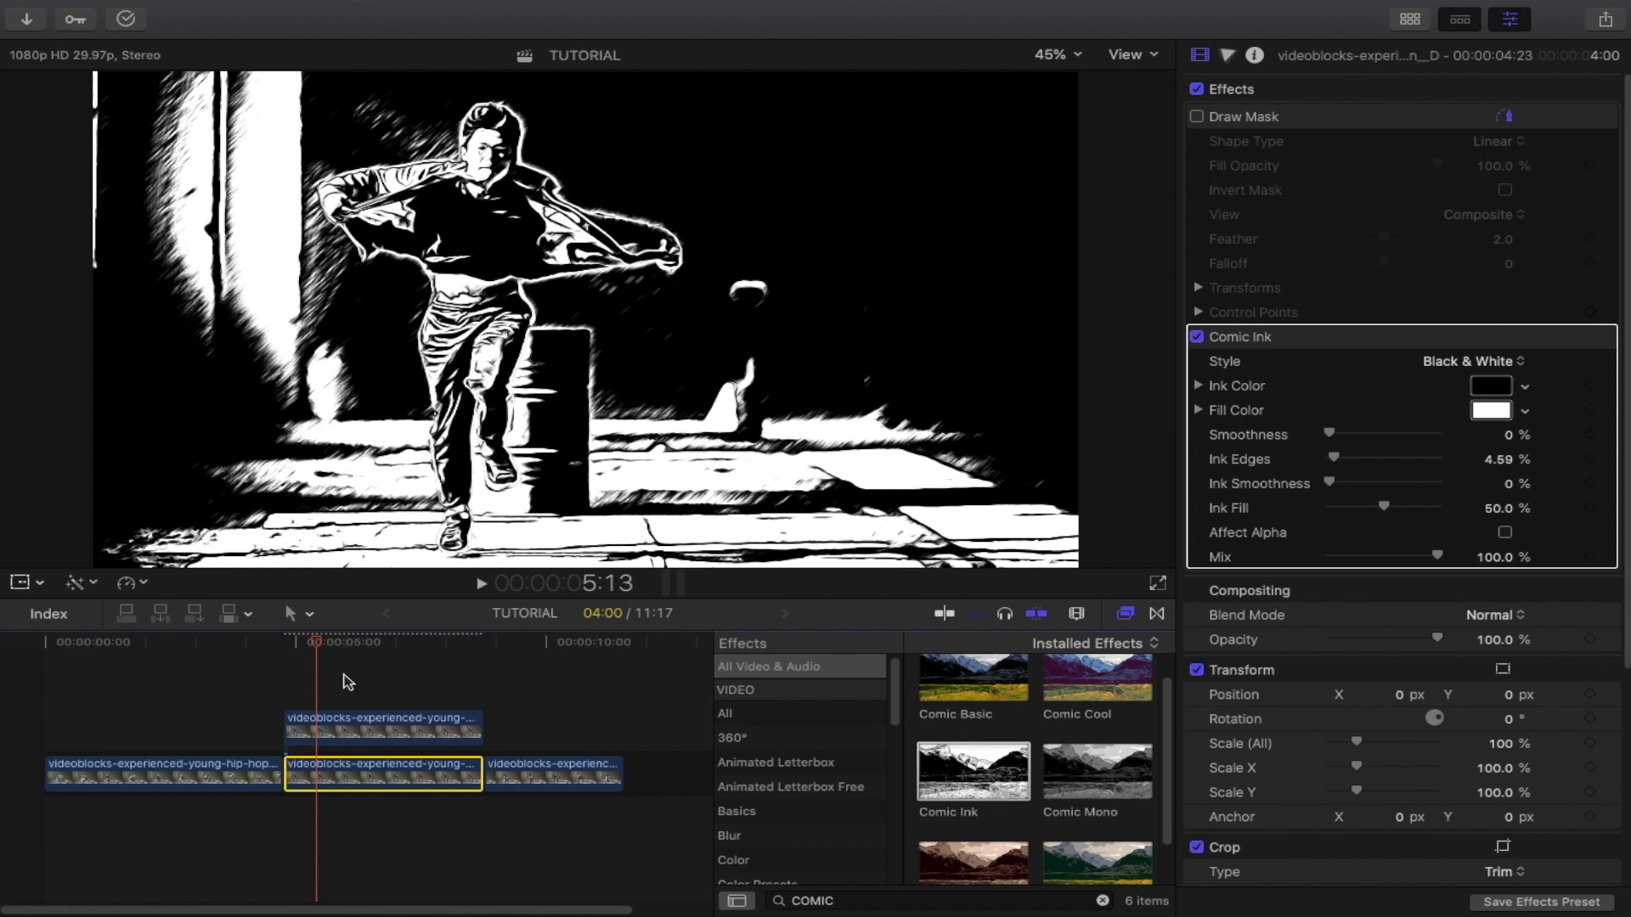
Add a Basic Title at the playhead with Control+T
{"action": "left_click", "coordinate": [321, 643]}
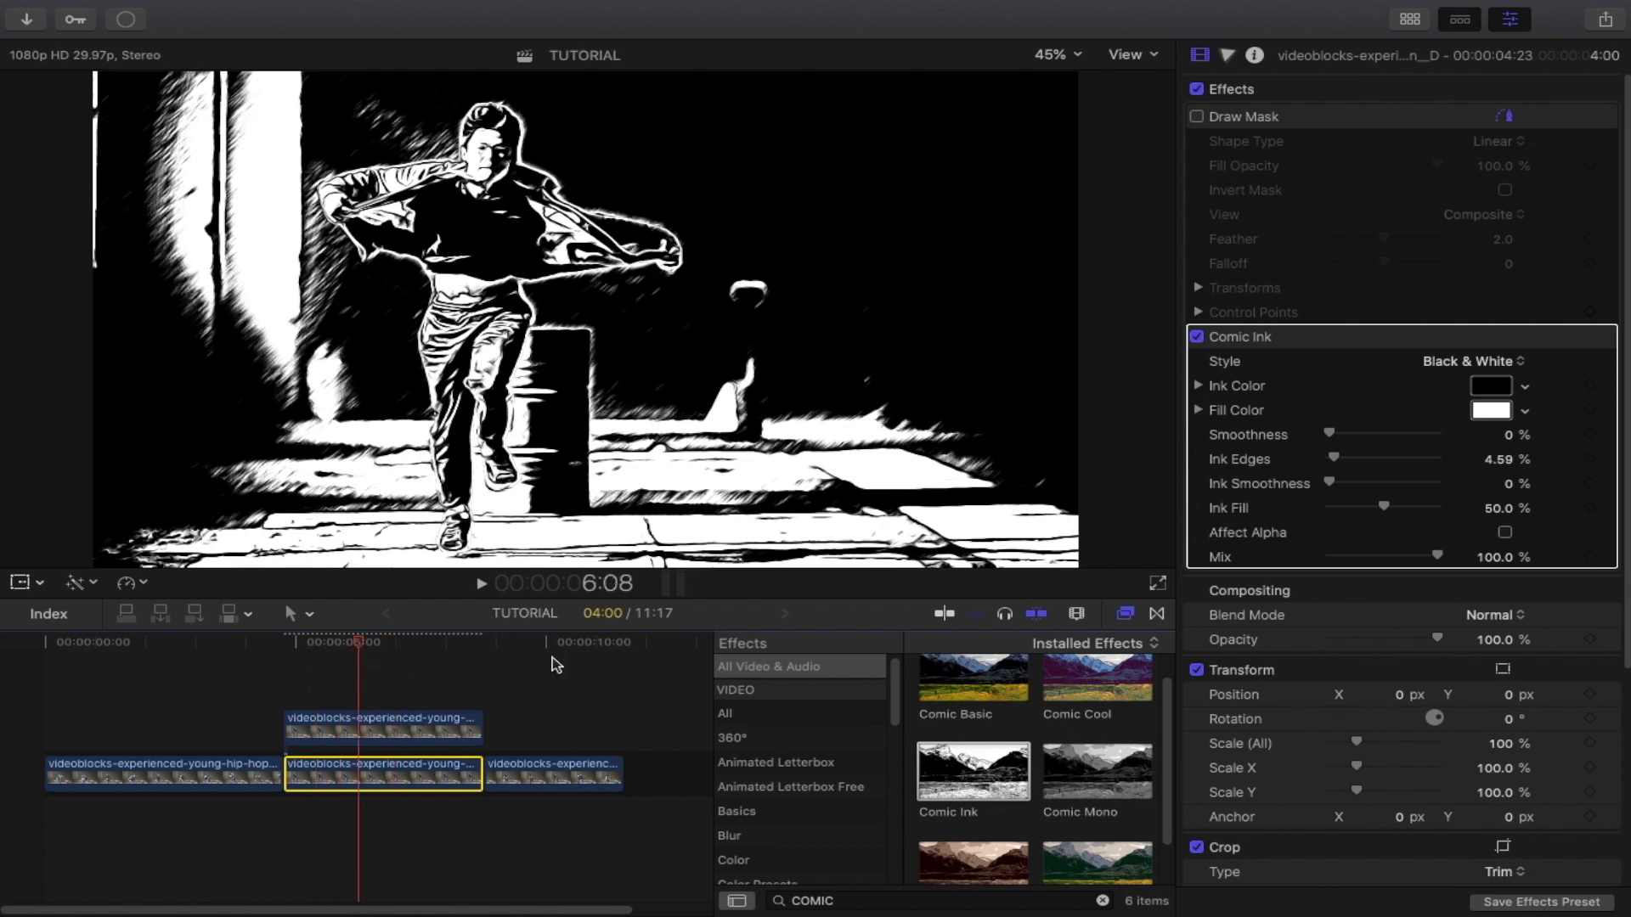
{"action": "left_click", "coordinate": [207, 690]}
{"action": "key", "text": "ctrl+t"}
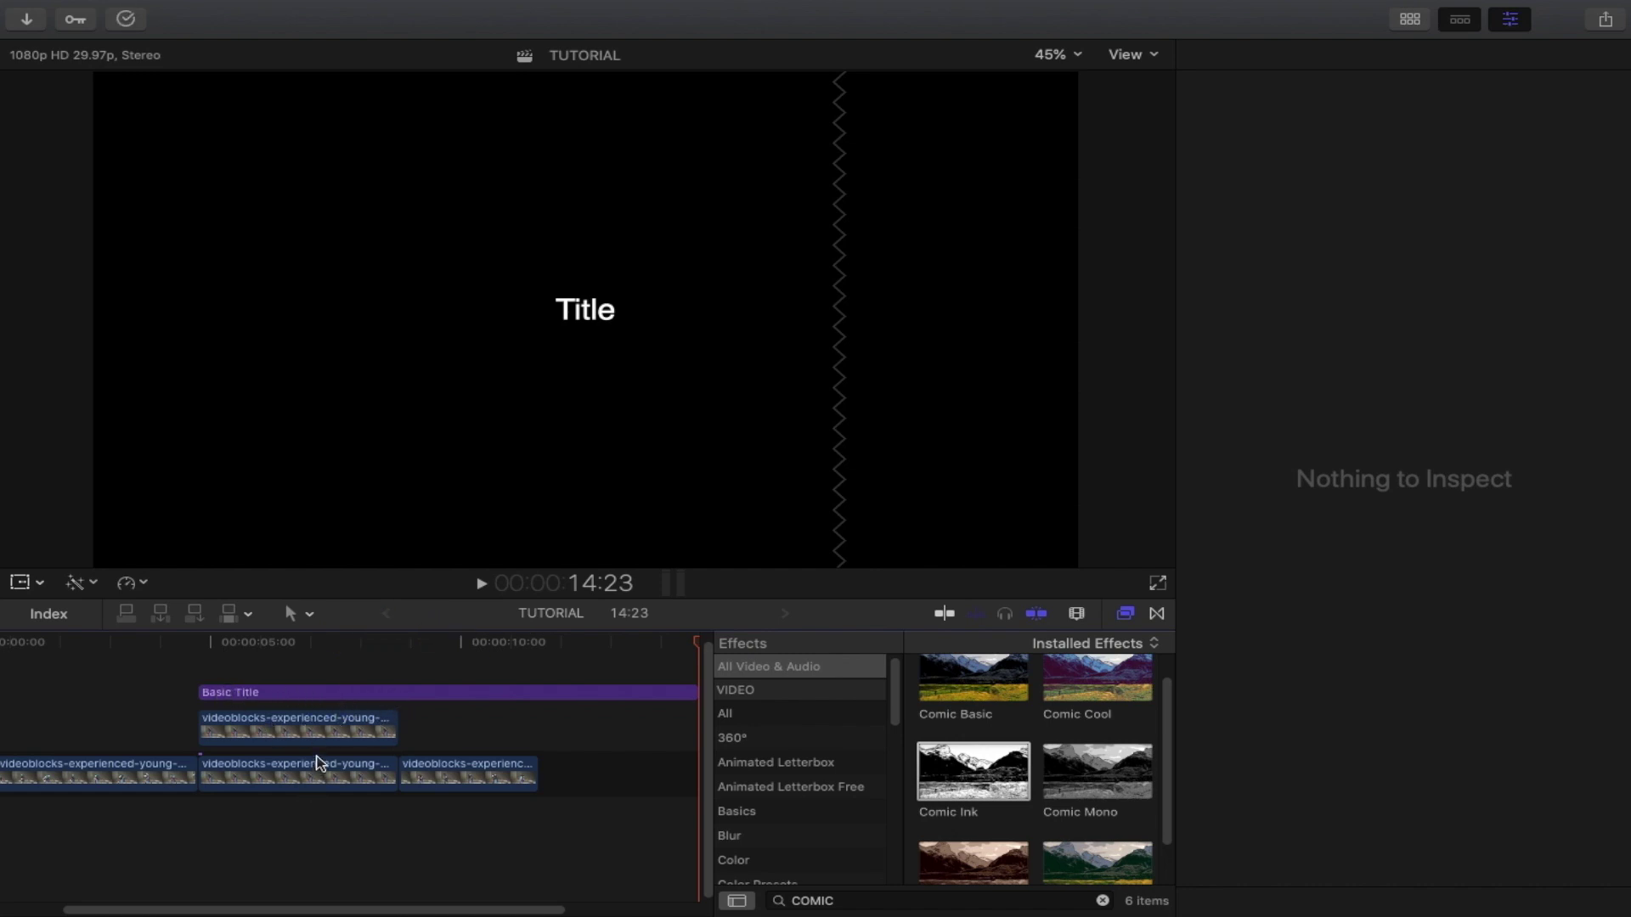
{"action": "key", "text": "b"}
Cut the title where the dancer clip ends and delete the leftover piece
{"action": "left_click", "coordinate": [402, 694]}
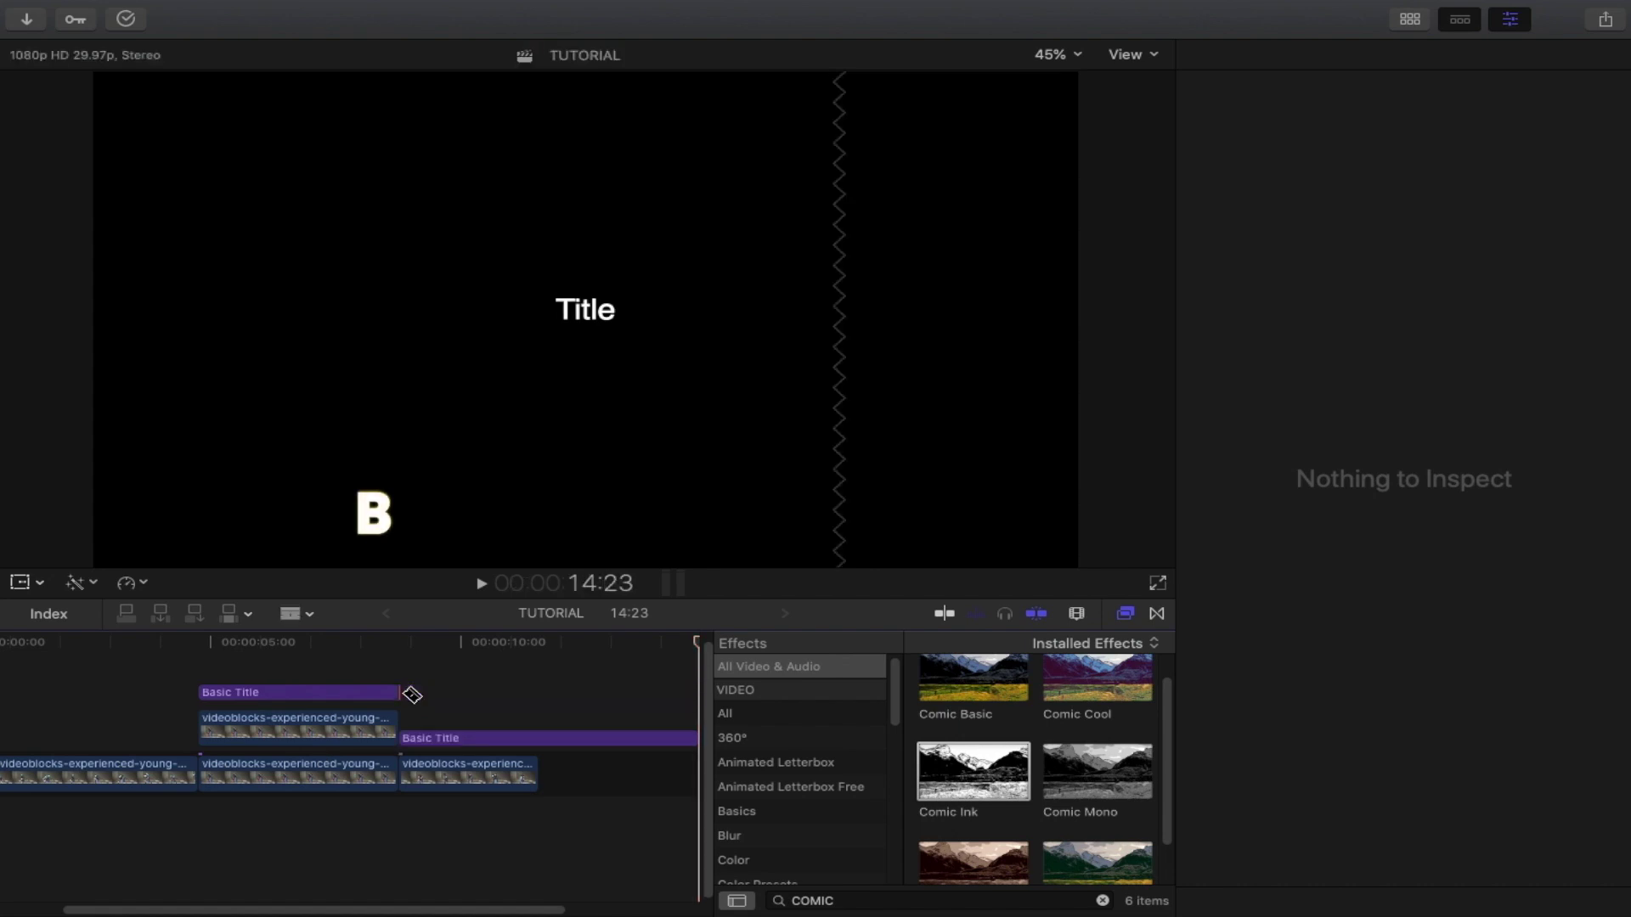
{"action": "key", "text": "a"}
{"action": "left_click", "coordinate": [448, 739]}
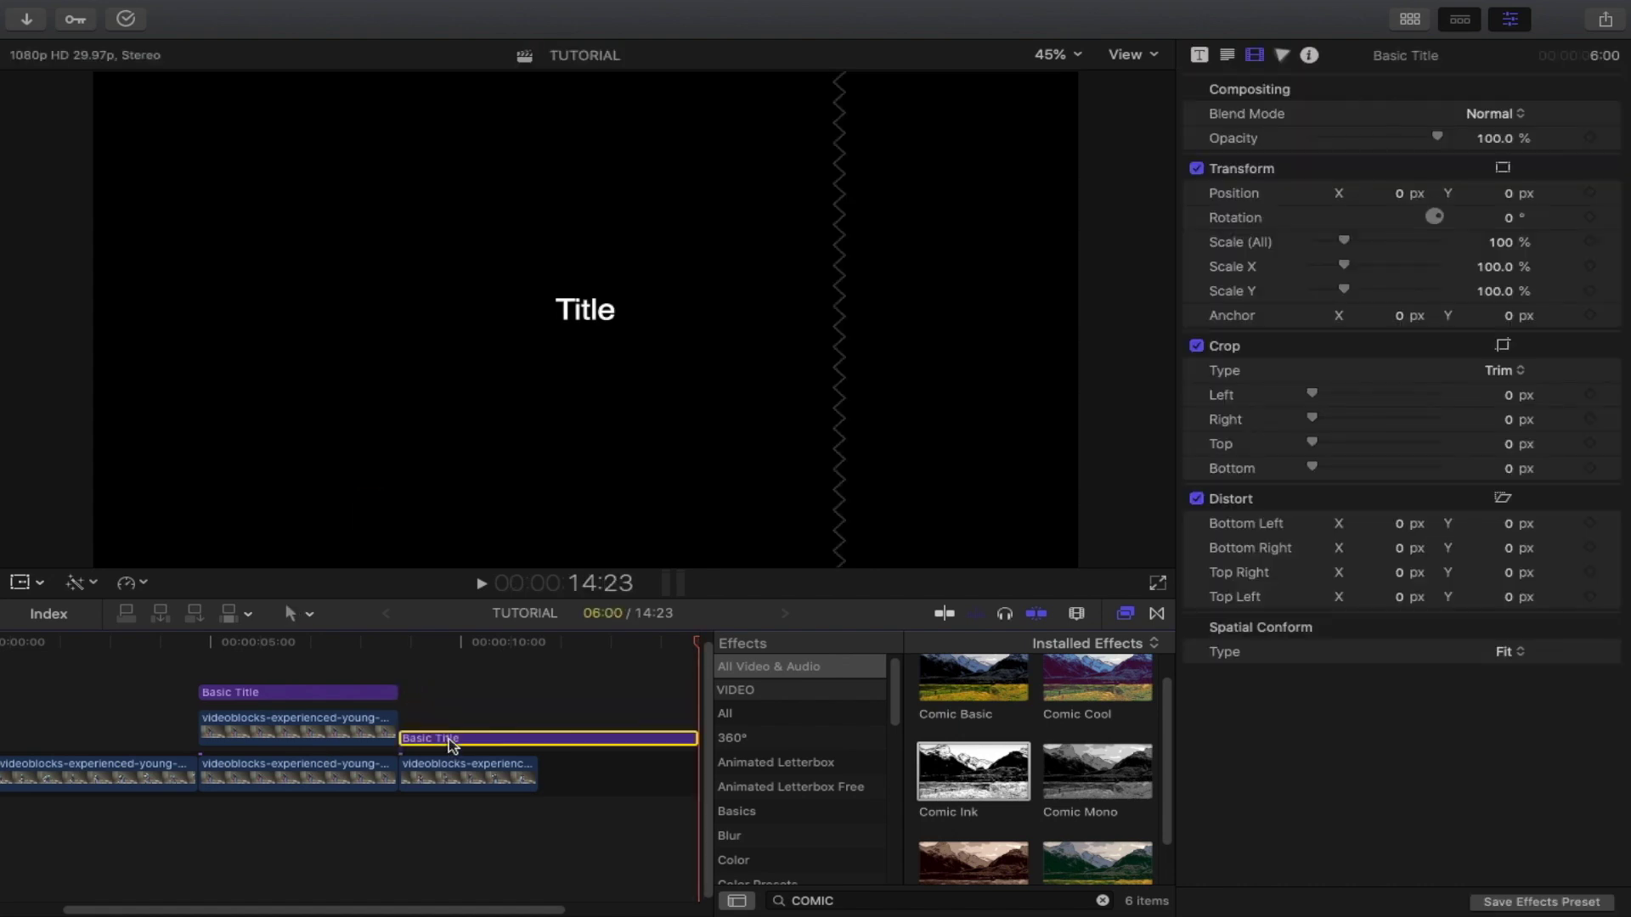
{"action": "key", "text": "Delete"}
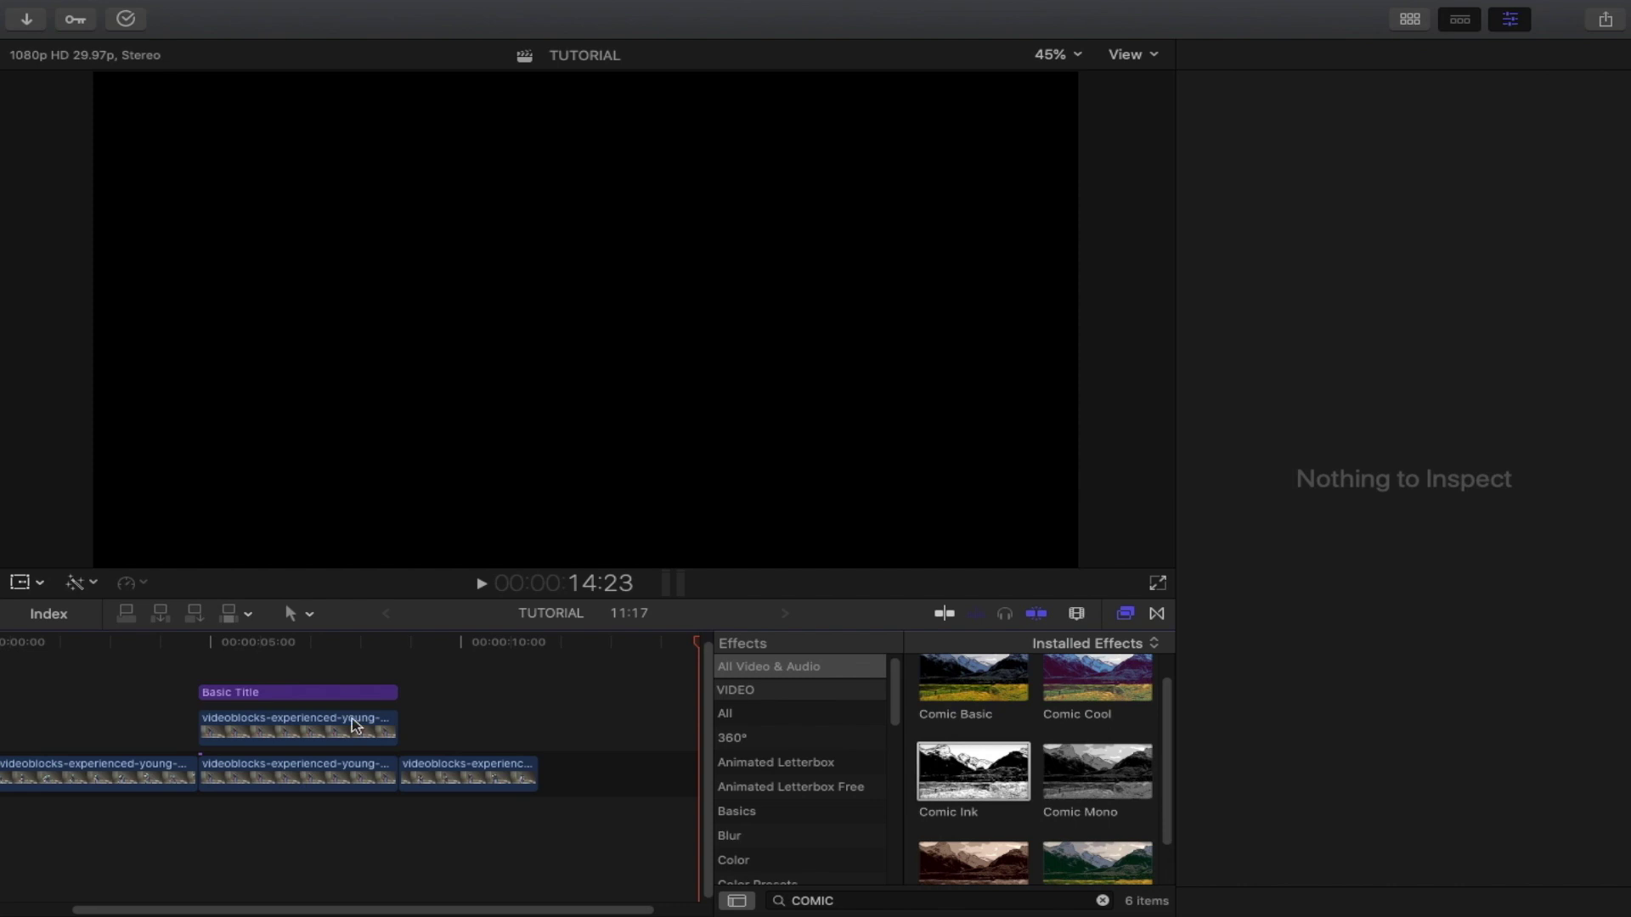
Move the remaining title clip beneath the dancer clip
{"action": "left_click", "coordinate": [317, 661]}
{"action": "left_click", "coordinate": [270, 690]}
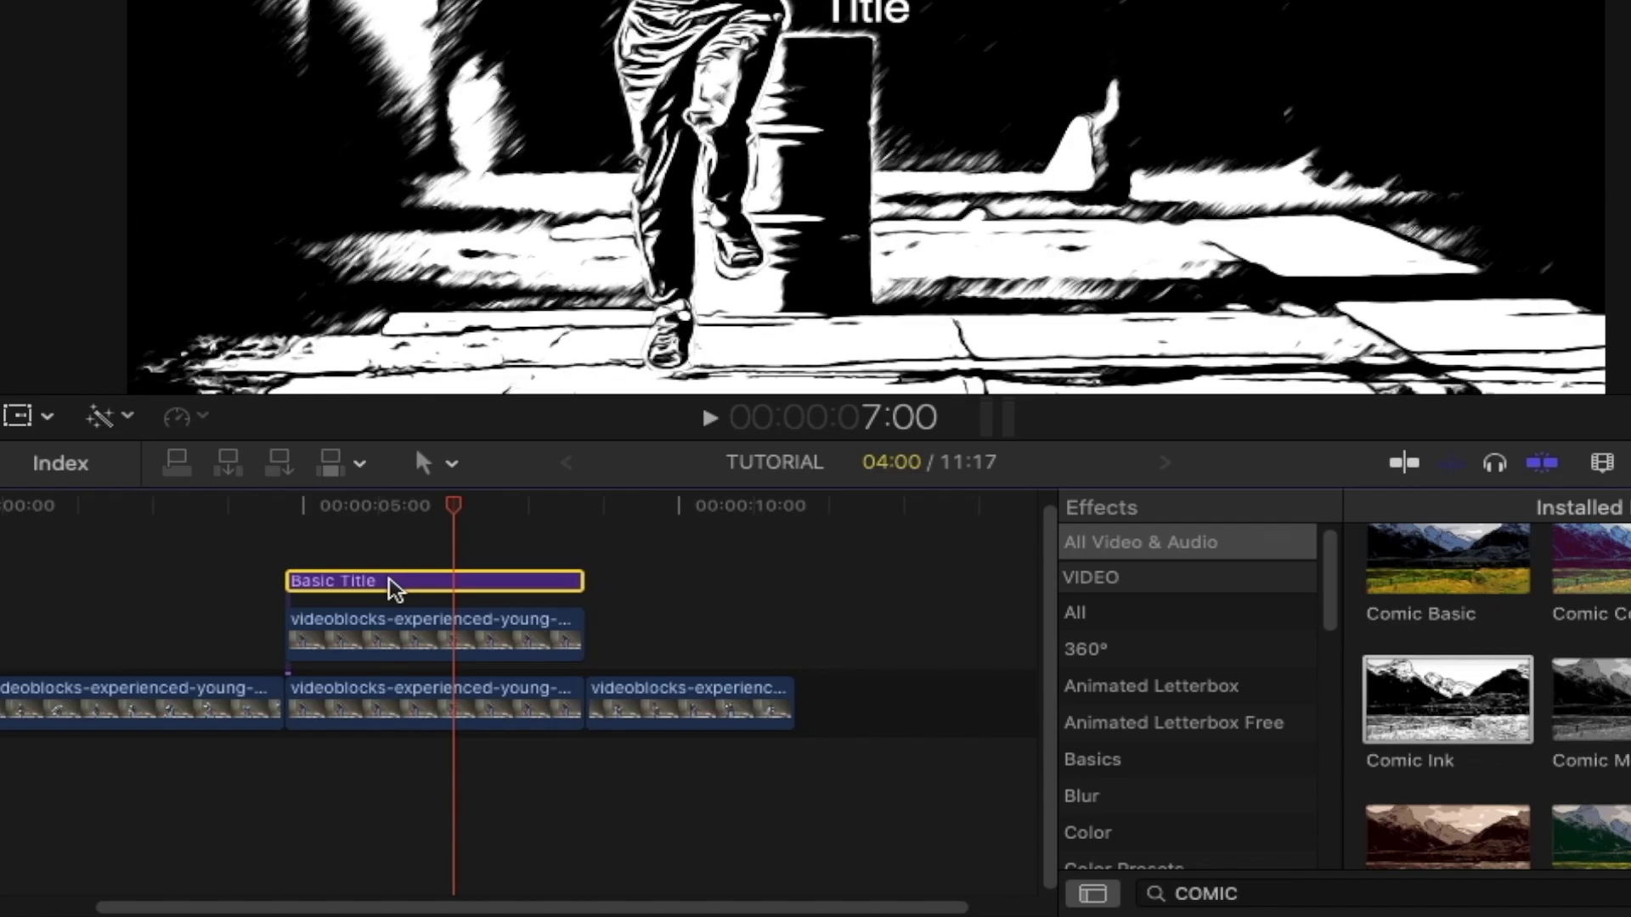
{"action": "left_click_drag", "start_coordinate": [268, 691], "coordinate": [265, 718]}
{"action": "left_click_drag", "start_coordinate": [390, 655], "coordinate": [388, 656]}
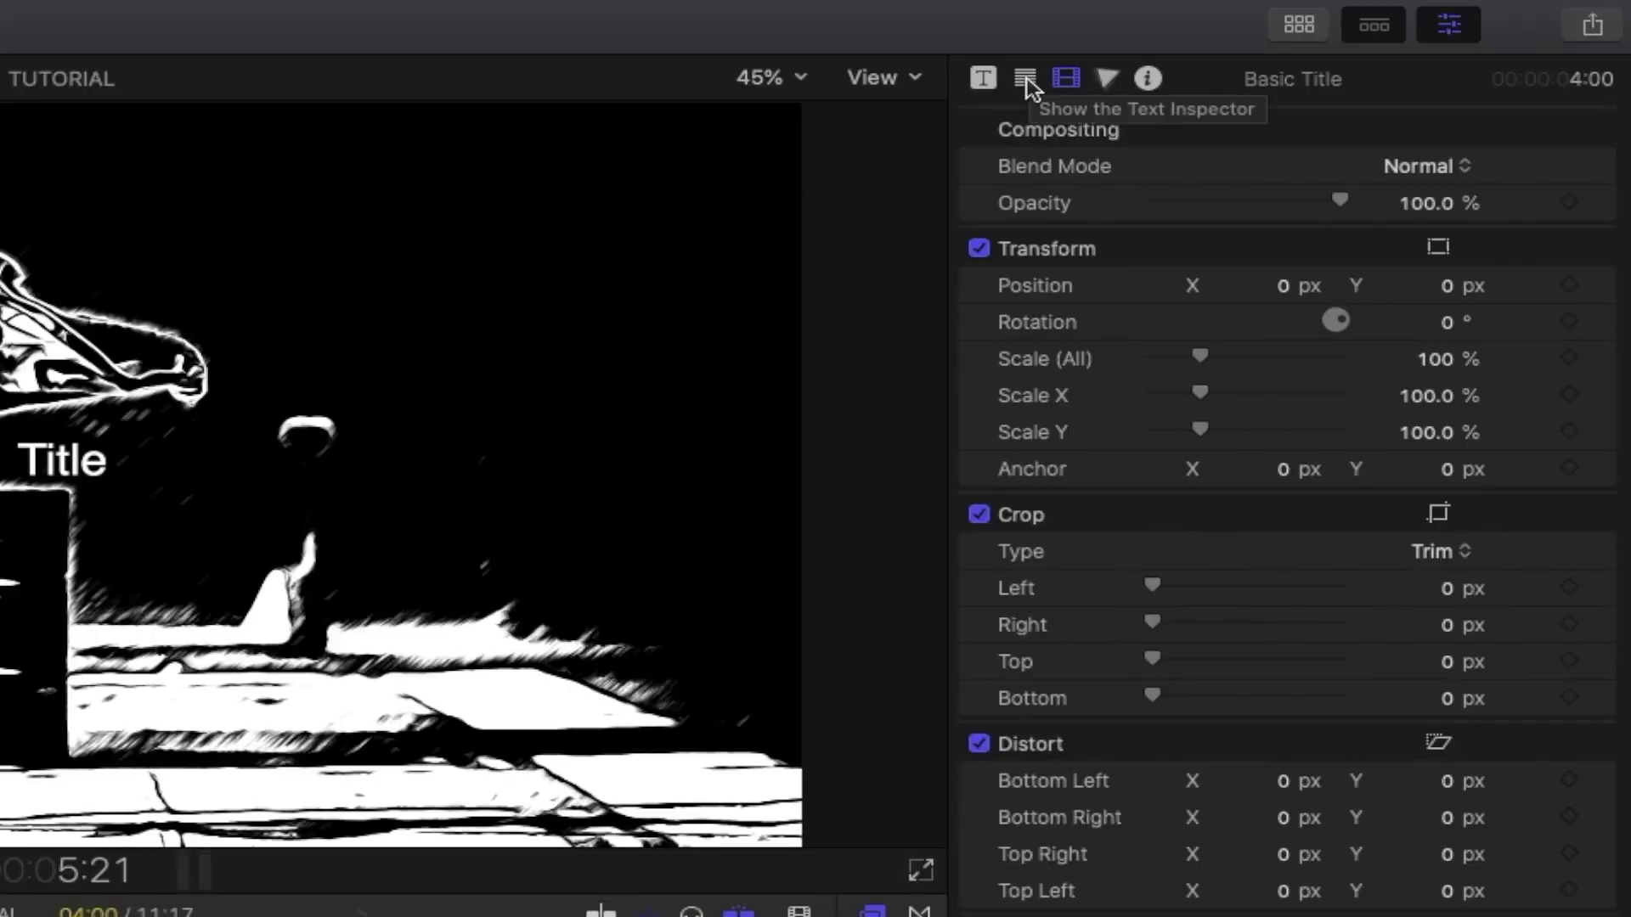
{"action": "left_click", "coordinate": [1027, 79]}
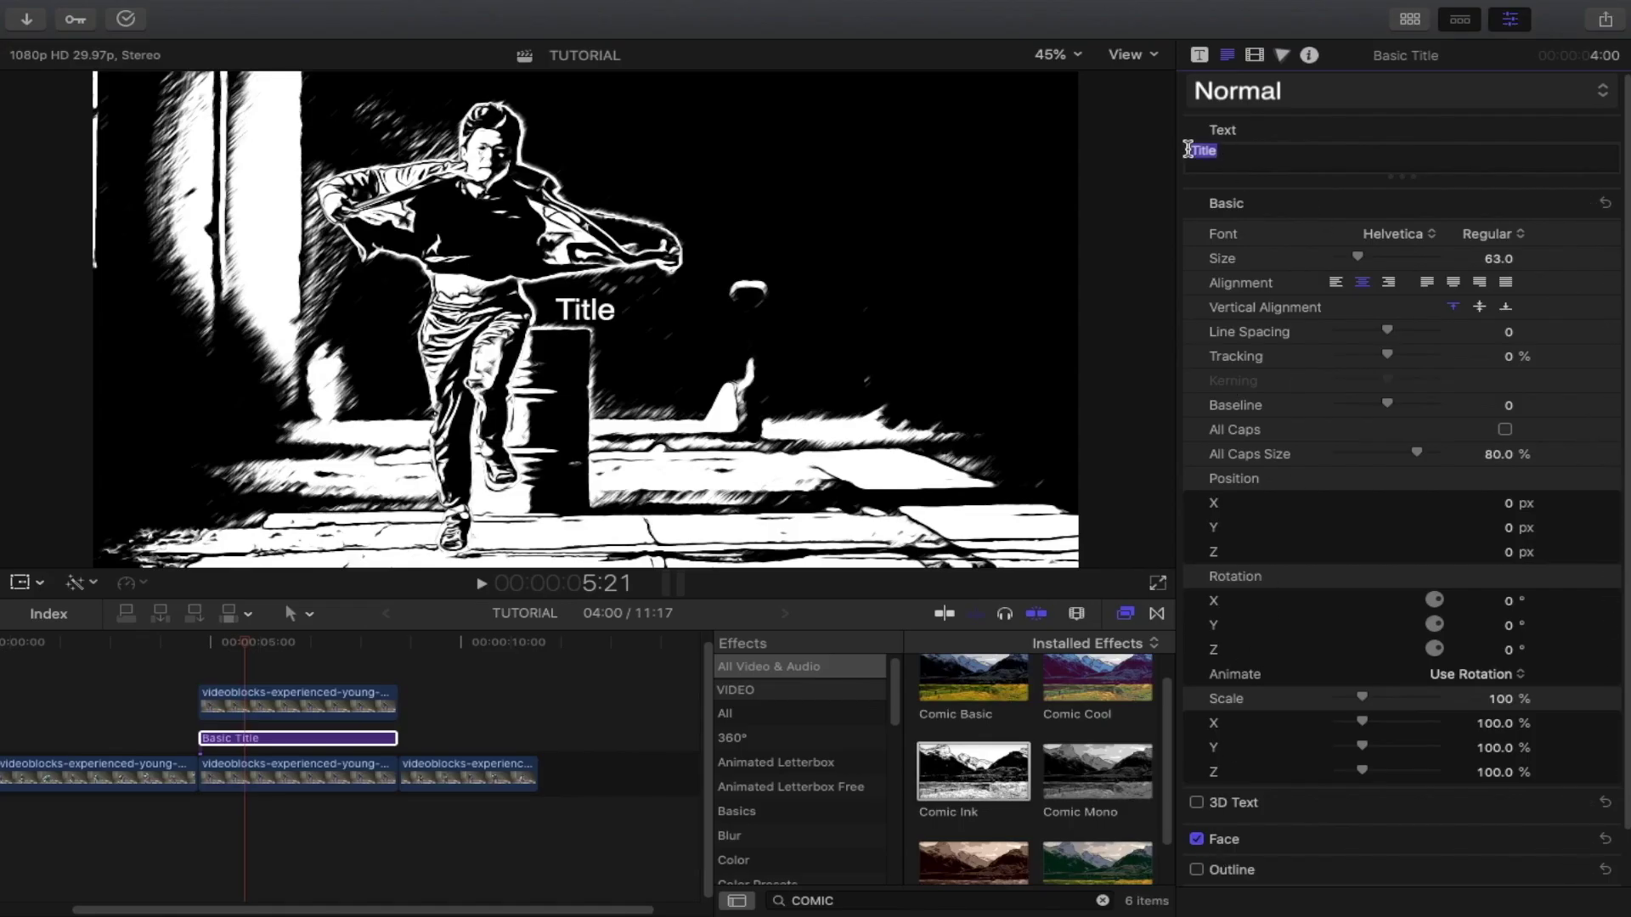
{"action": "type", "text": "COMIC"}
Enter the COMIC EFFECT title text in Comic Script at size 450
{"action": "key", "text": "Return"}
{"action": "type", "text": "EFFECT"}
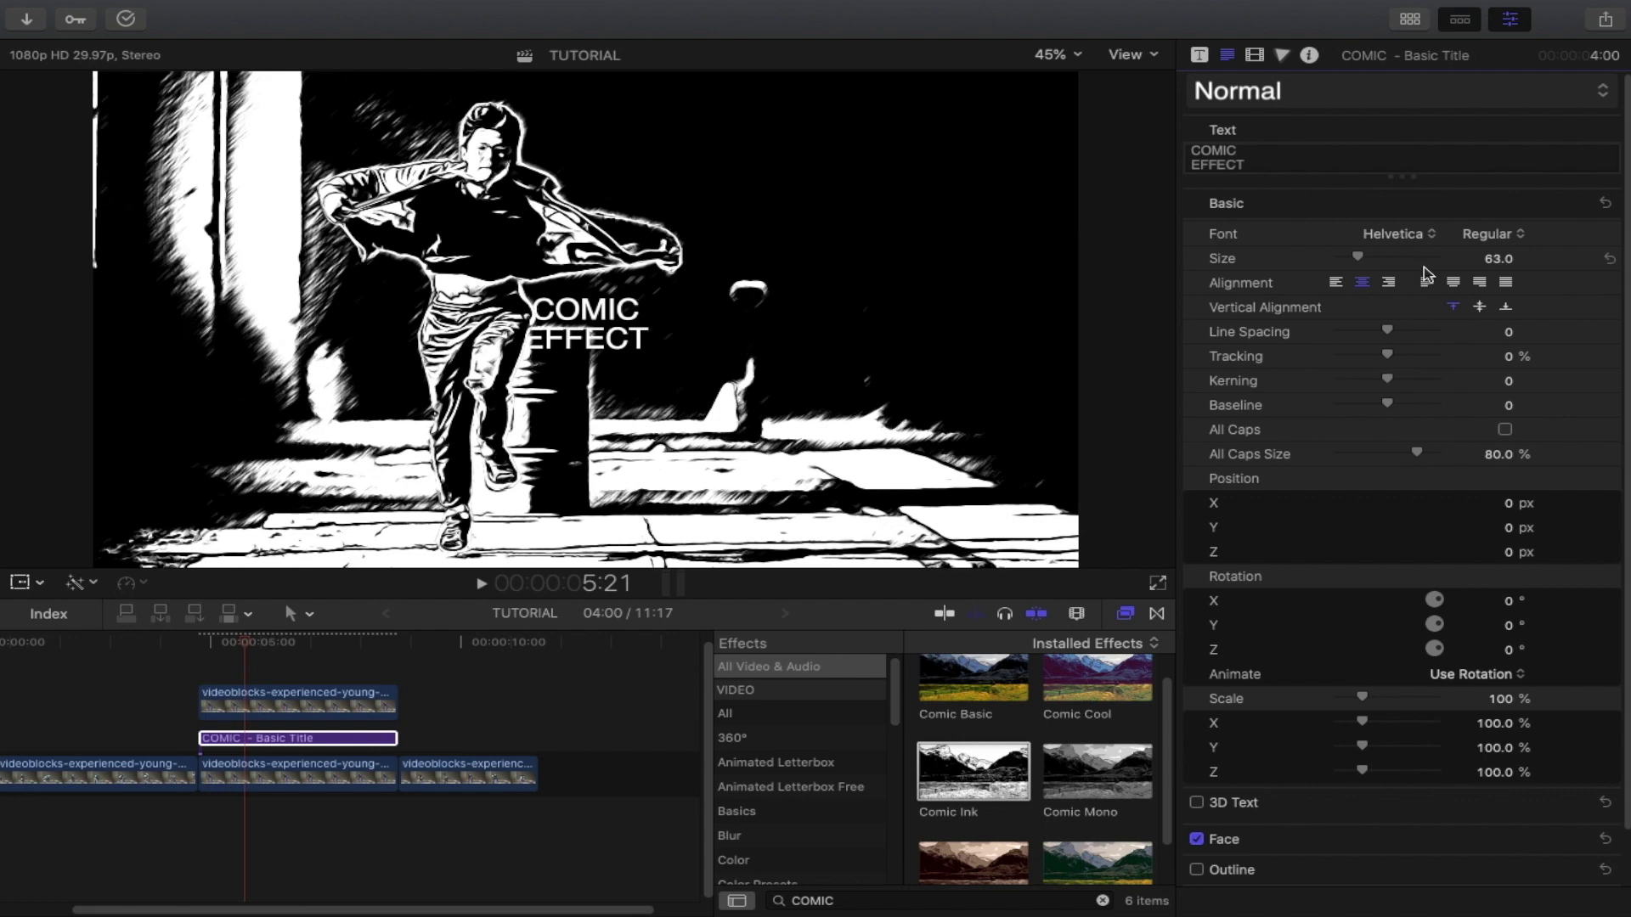
{"action": "left_click", "coordinate": [1392, 237]}
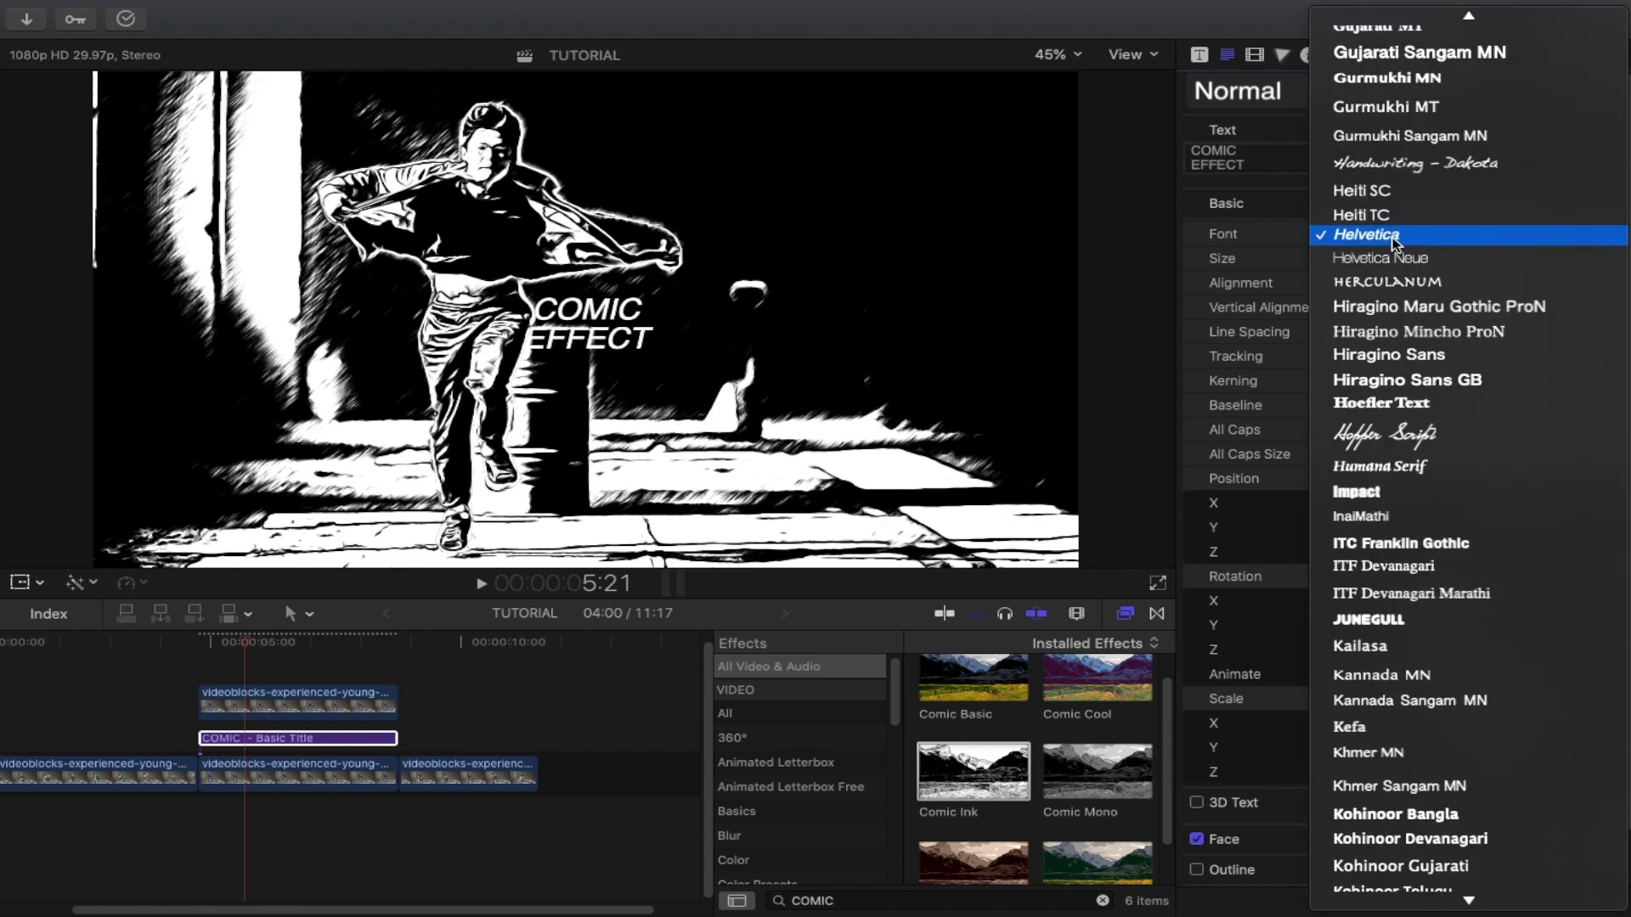
{"action": "scroll", "coordinate": [1396, 239], "scroll_direction": "up", "scroll_amount": 10}
{"action": "left_click", "coordinate": [1405, 195]}
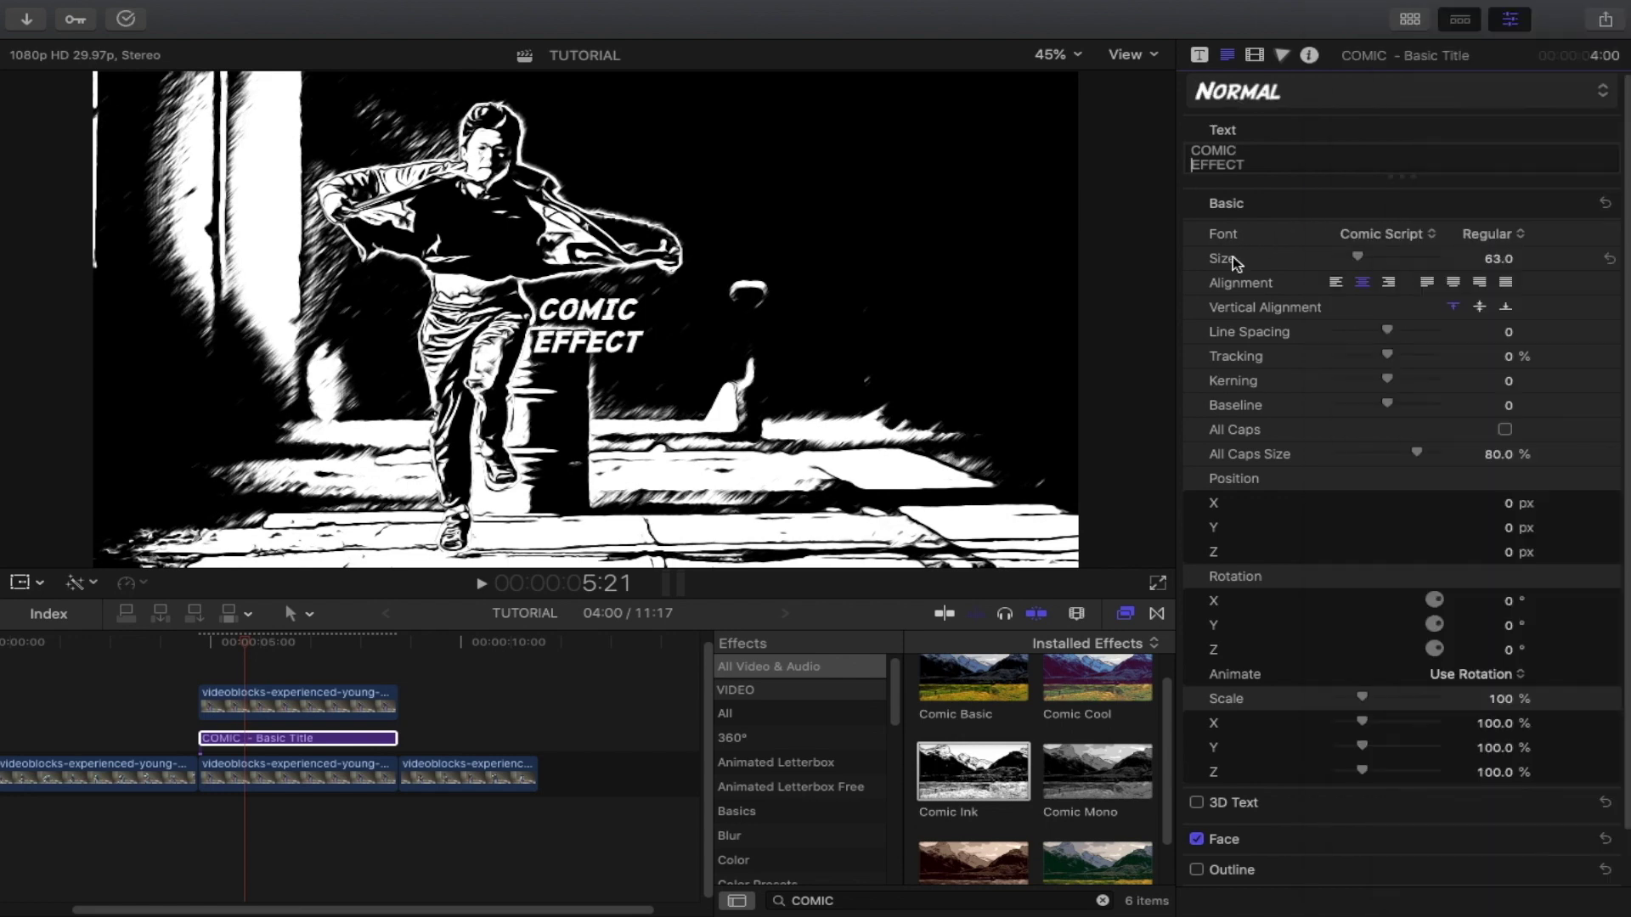
{"action": "double_click", "coordinate": [1493, 259]}
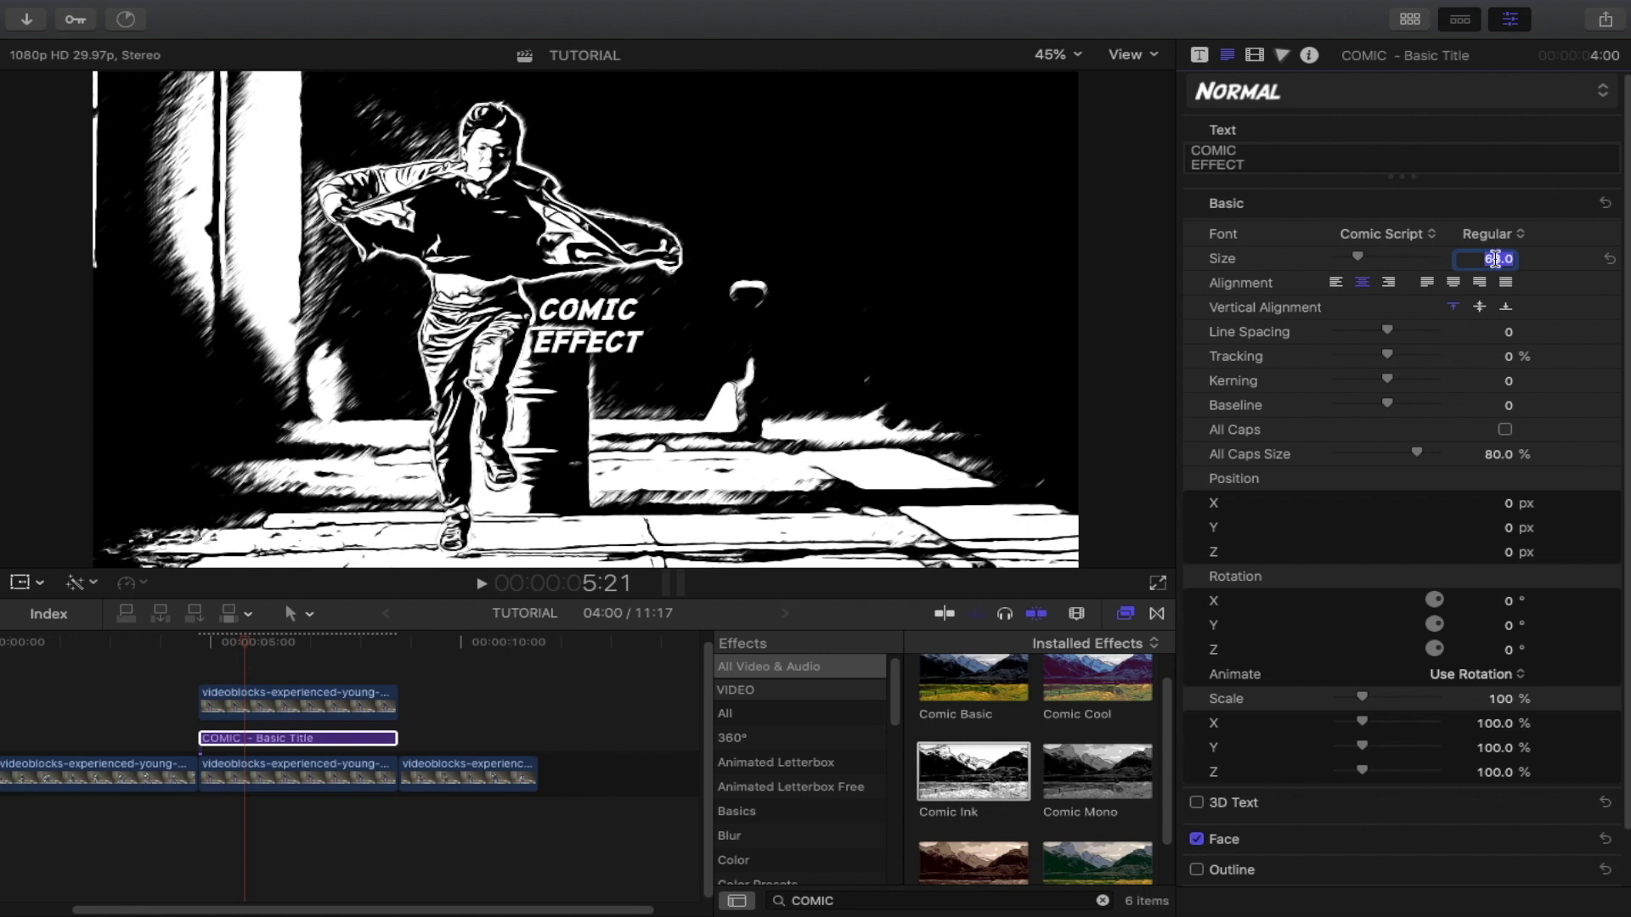
{"action": "type", "text": "450"}
{"action": "key", "text": "Return"}
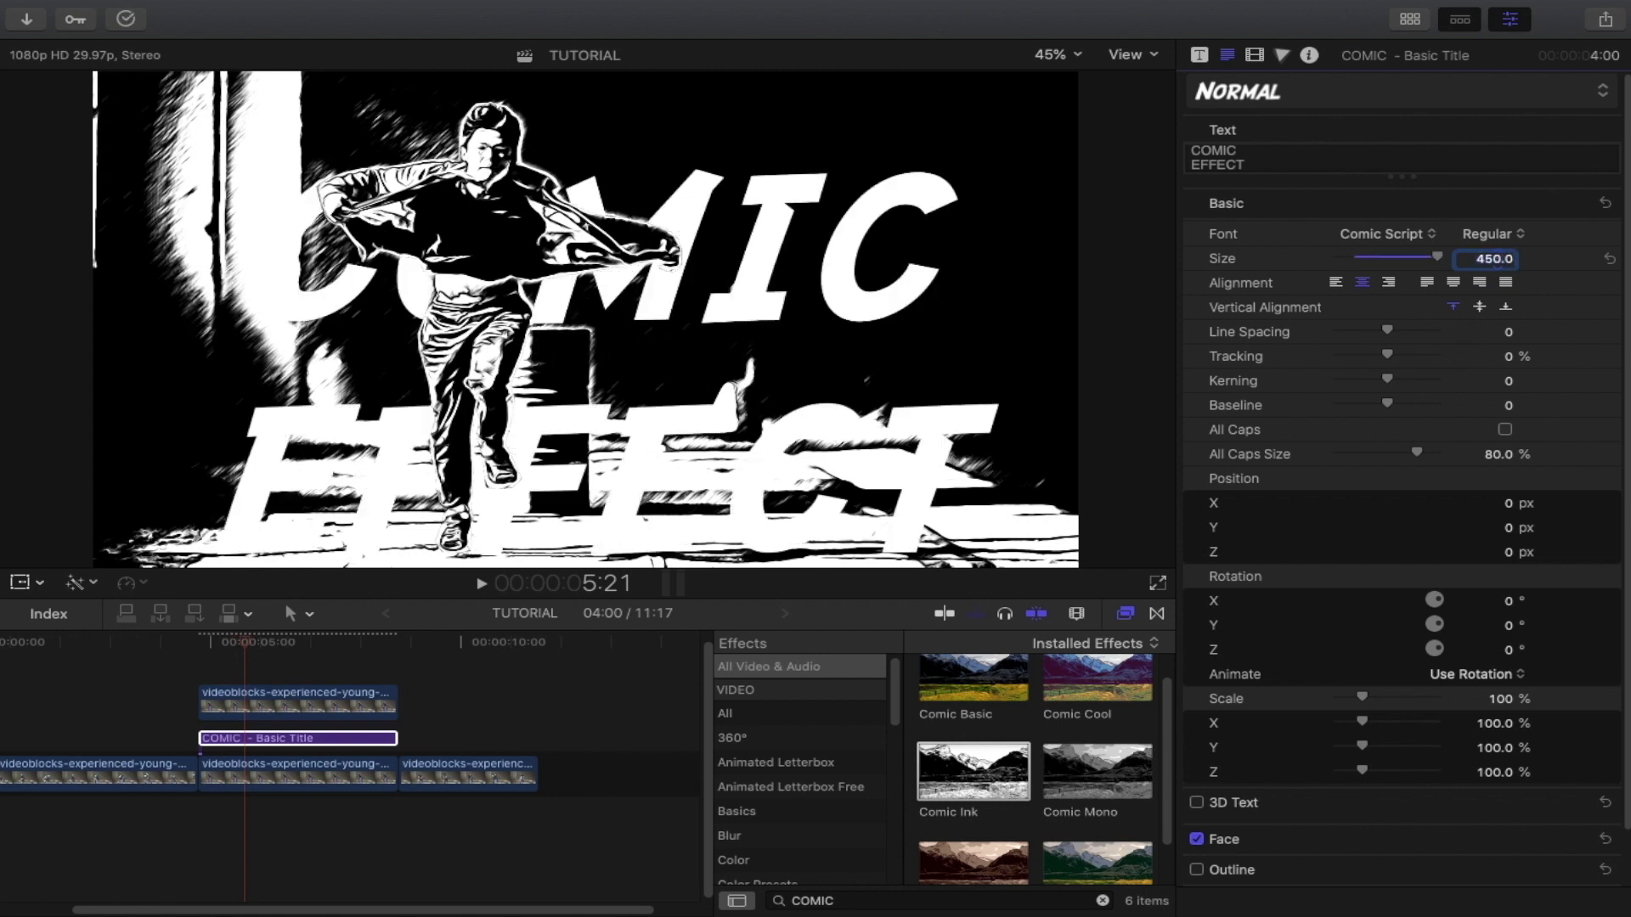
{"action": "scroll", "coordinate": [1323, 342], "scroll_direction": "down", "scroll_amount": 2}
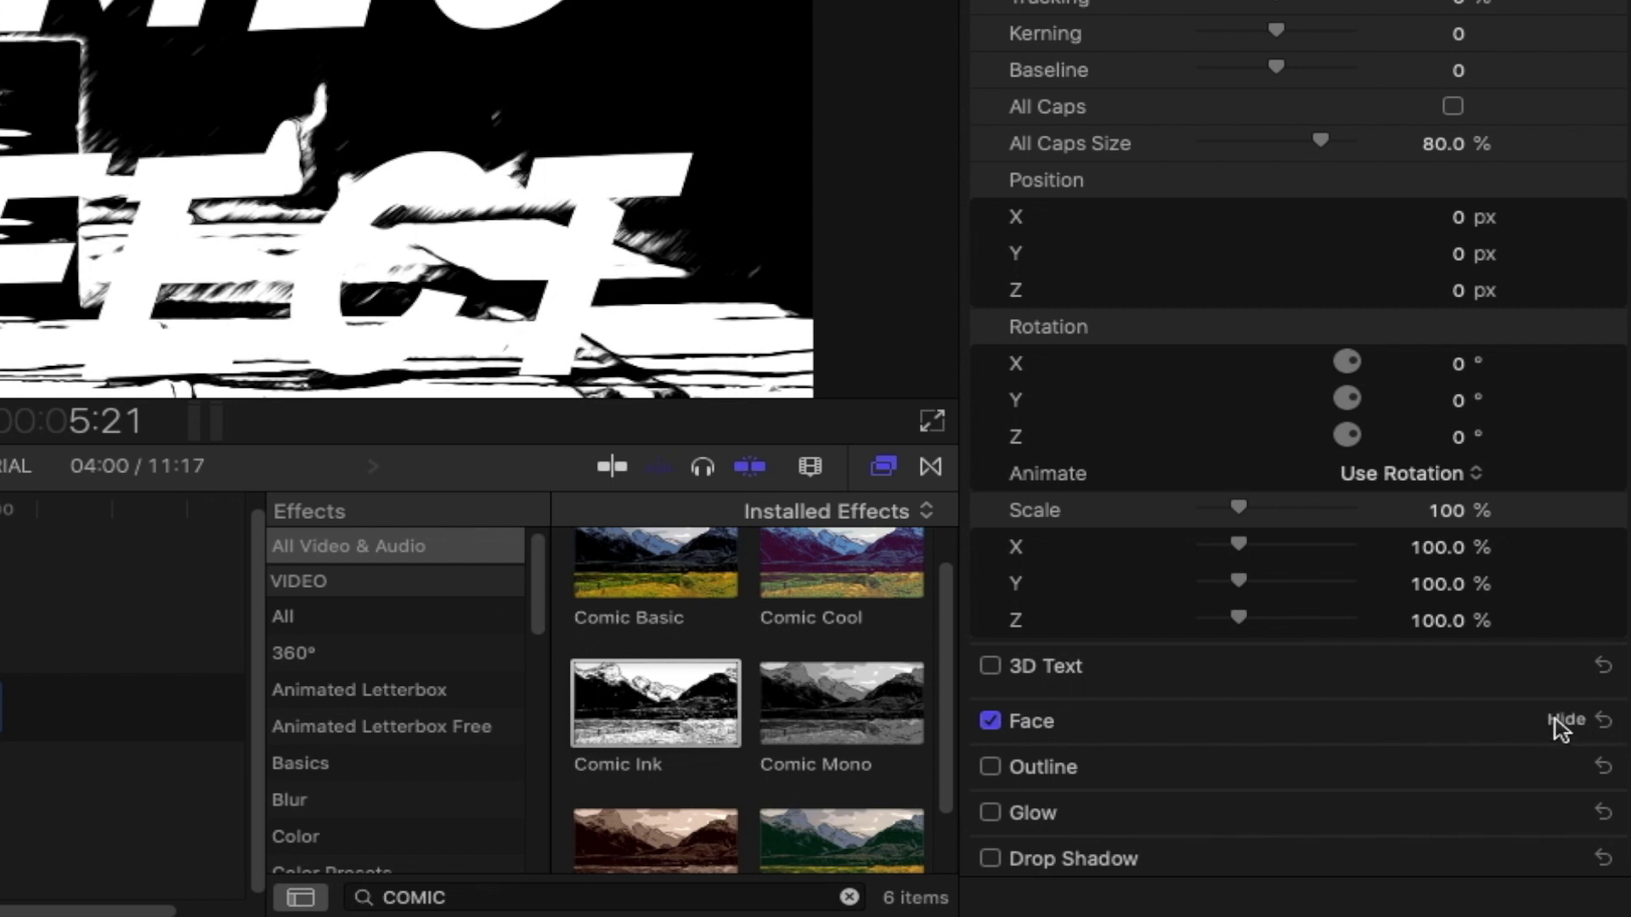
Make the title's Face color yellow and drag the text over the dancer
{"action": "left_click", "coordinate": [1560, 720]}
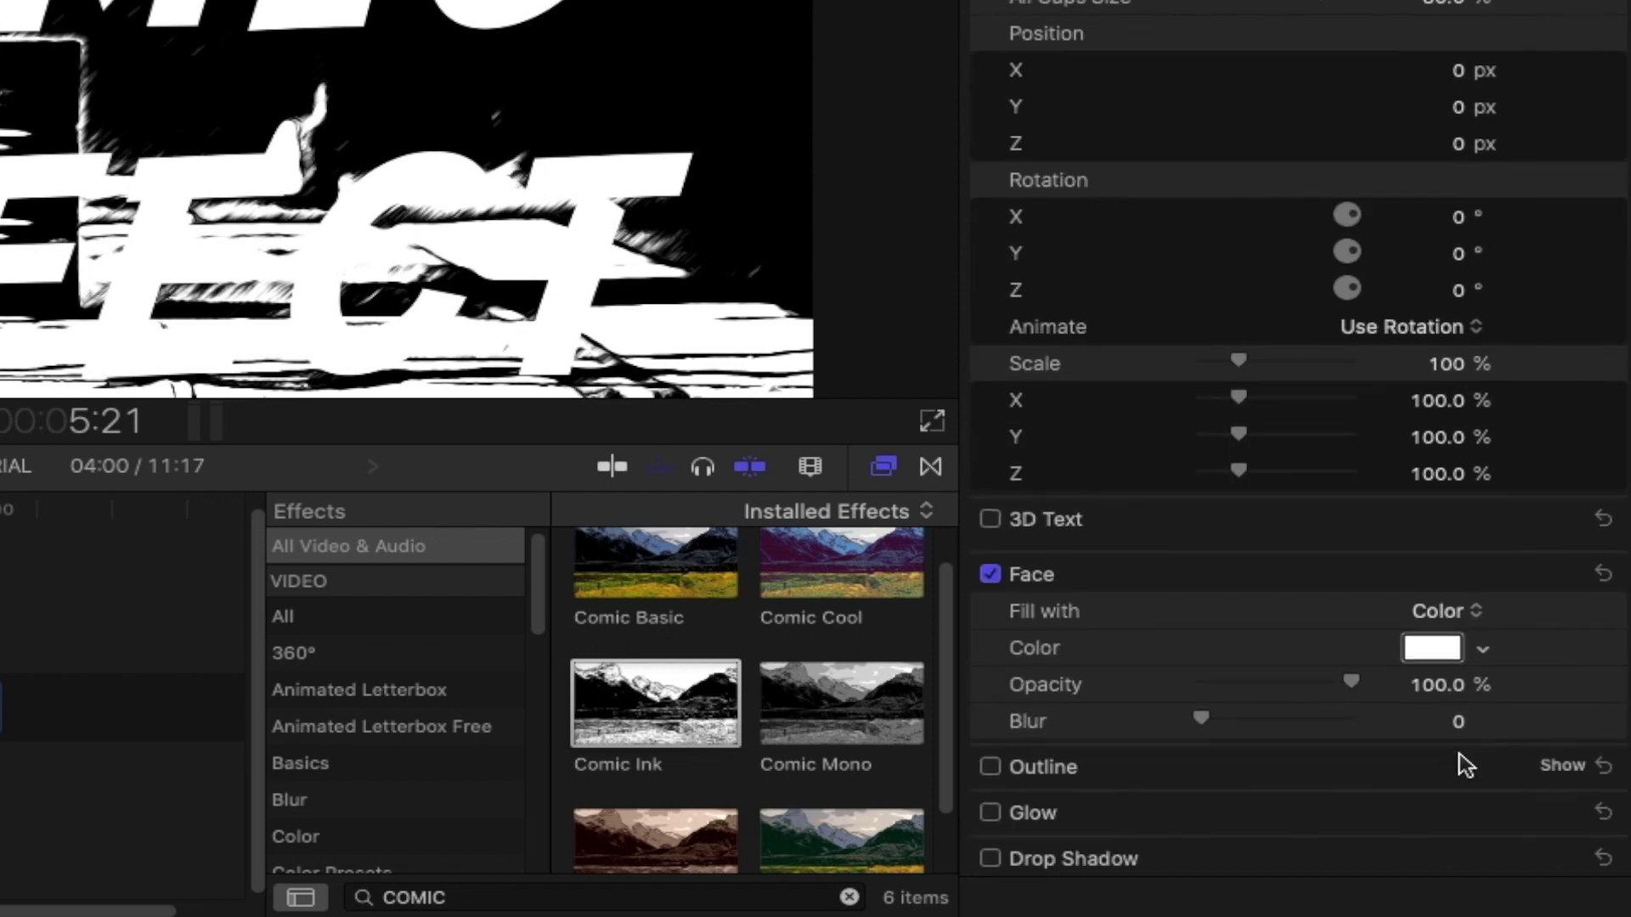
{"action": "left_click", "coordinate": [1483, 649]}
{"action": "left_click", "coordinate": [1418, 325]}
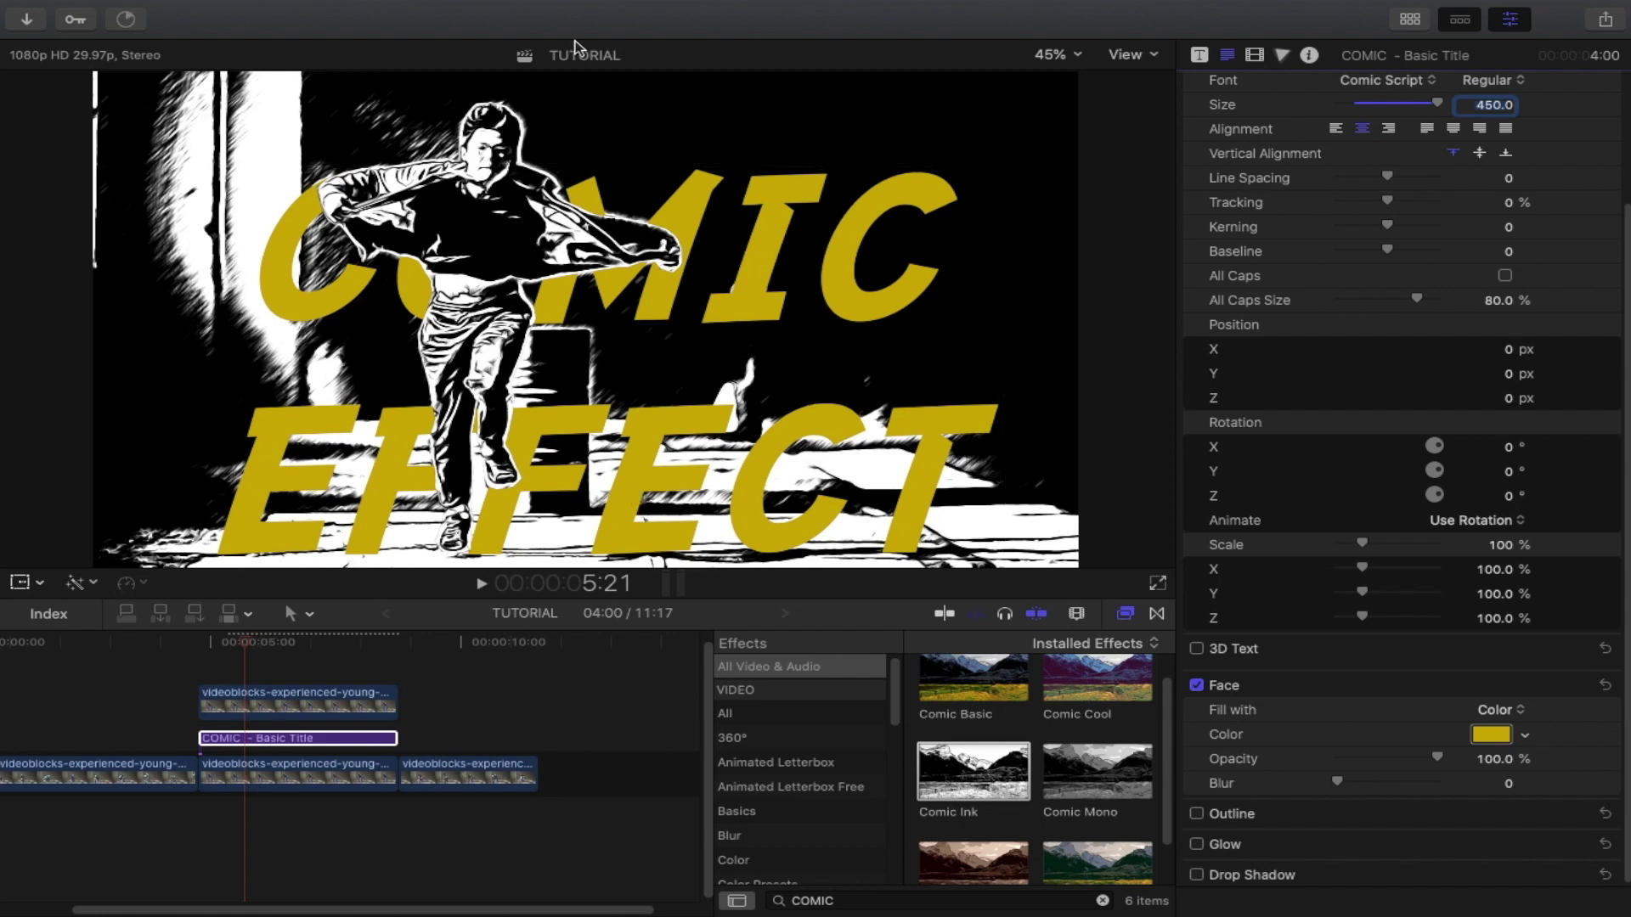
{"action": "left_click_drag", "start_coordinate": [743, 343], "coordinate": [685, 342]}
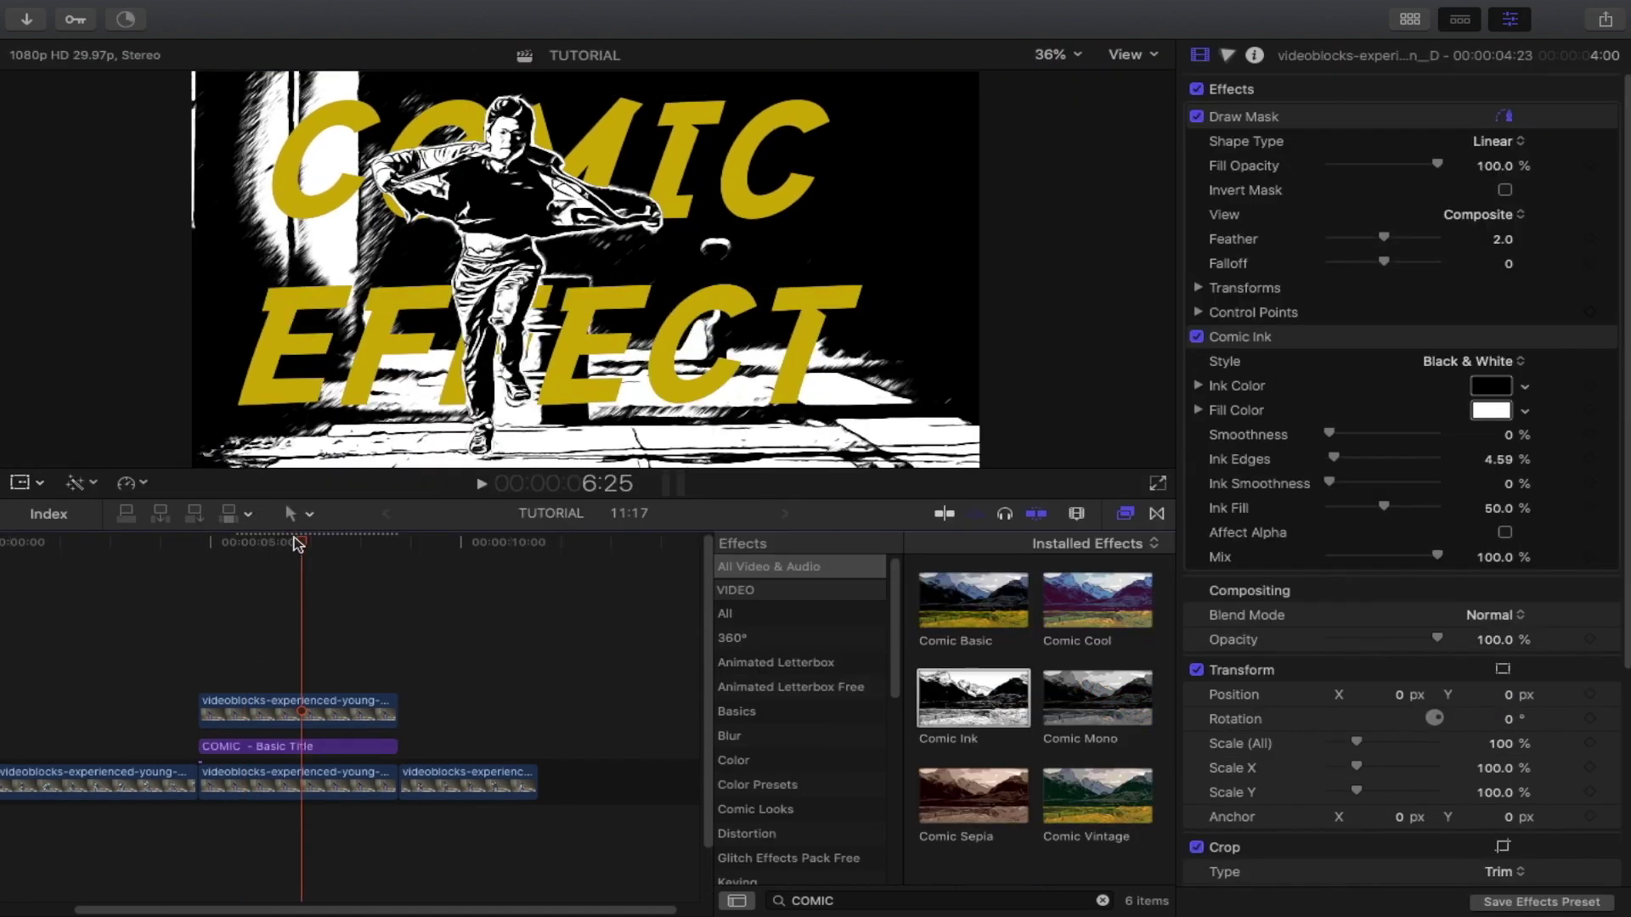
{"action": "left_click_drag", "start_coordinate": [296, 543], "coordinate": [266, 553]}
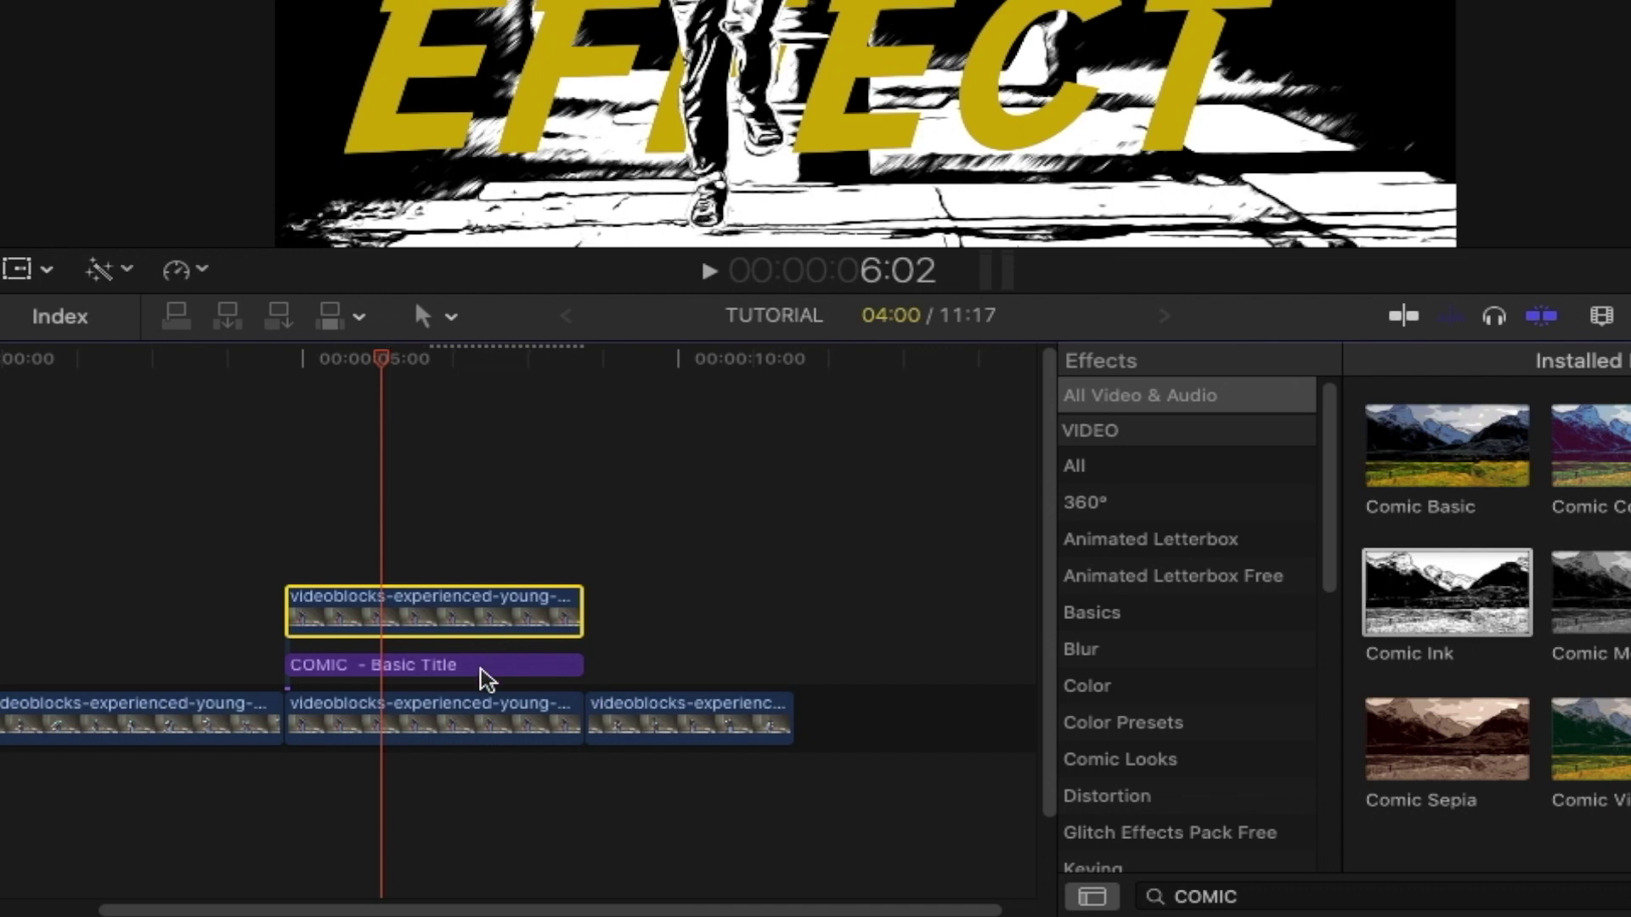
Select the title and dancer clip together and add Scale keyframes at the current time
{"action": "left_click", "coordinate": [319, 746]}
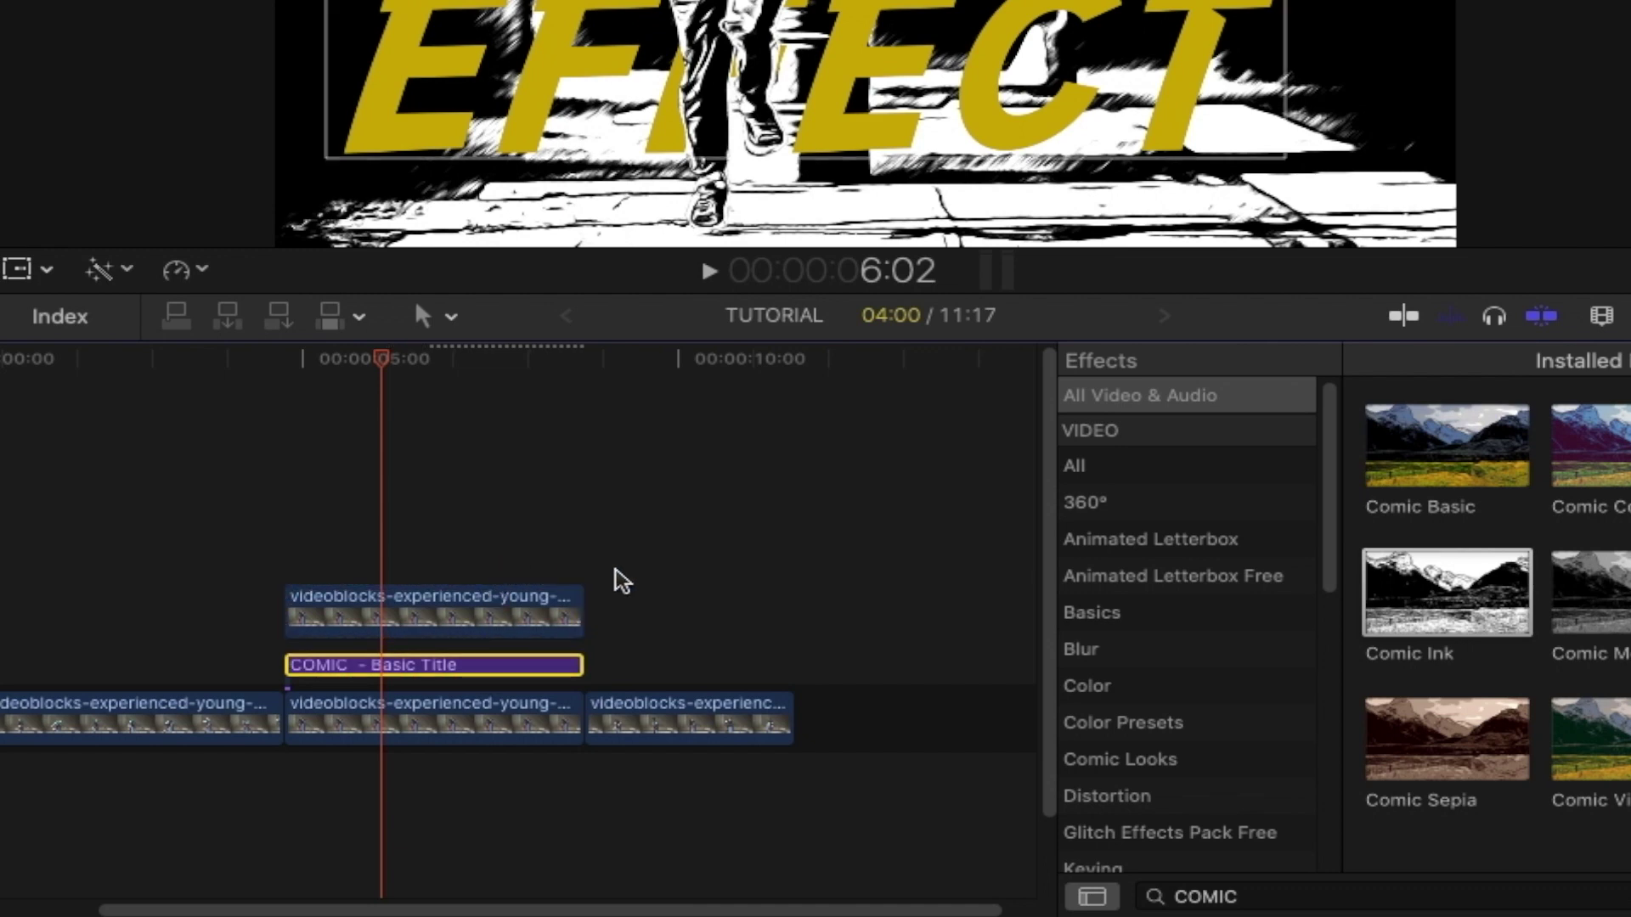
{"action": "left_click_drag", "start_coordinate": [614, 581], "coordinate": [583, 669]}
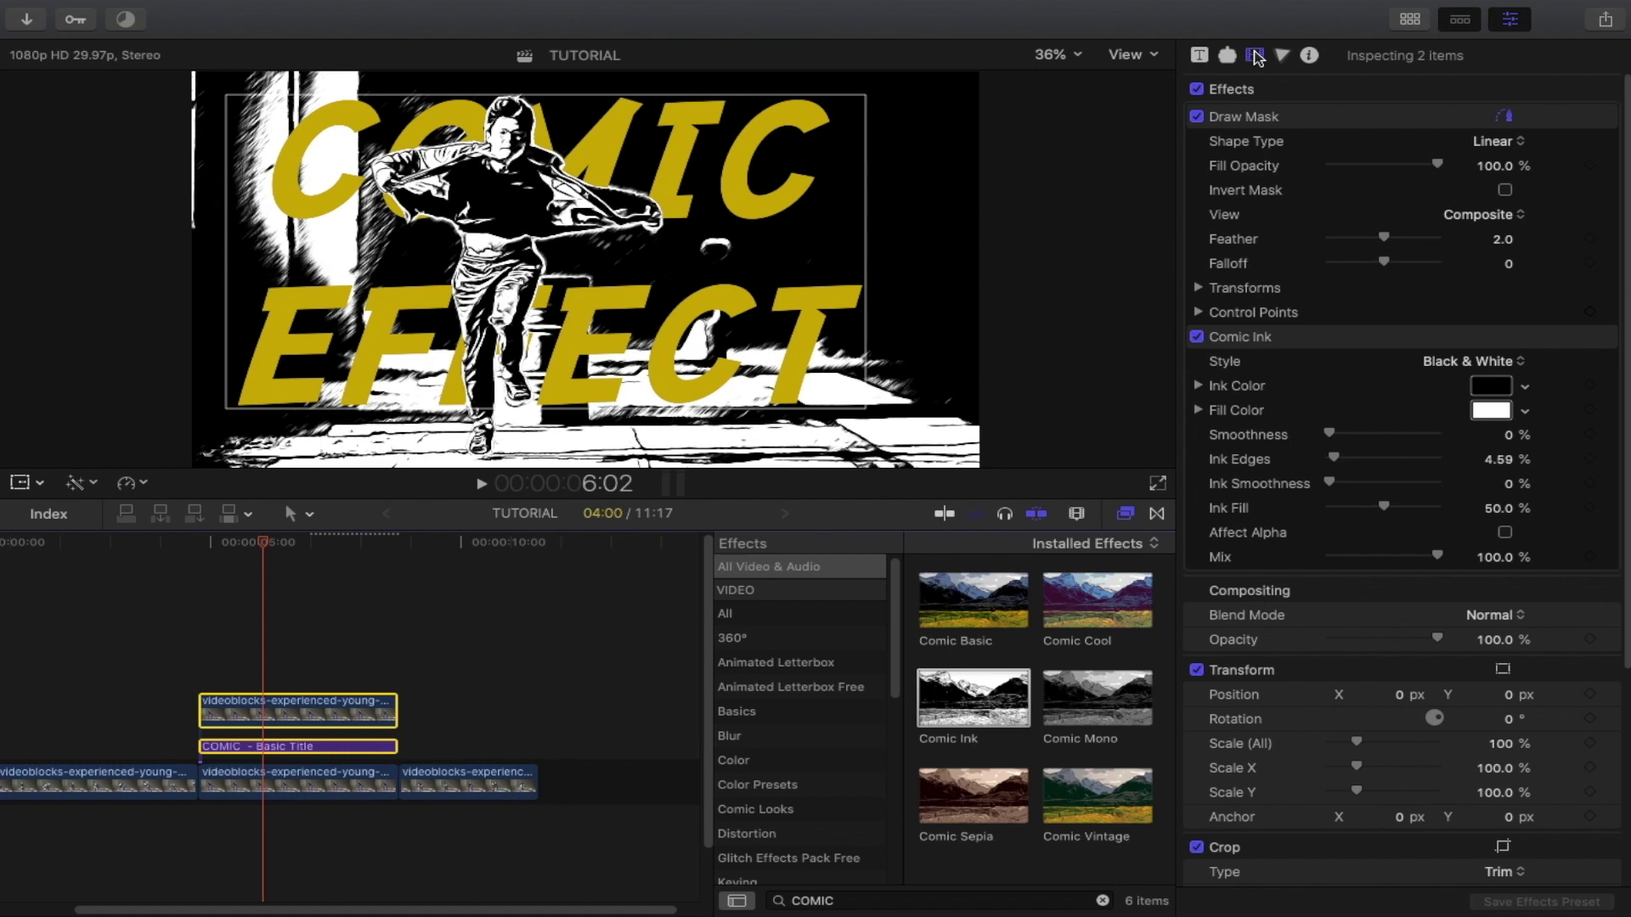
{"action": "scroll", "coordinate": [1326, 486], "scroll_direction": "down", "scroll_amount": 3}
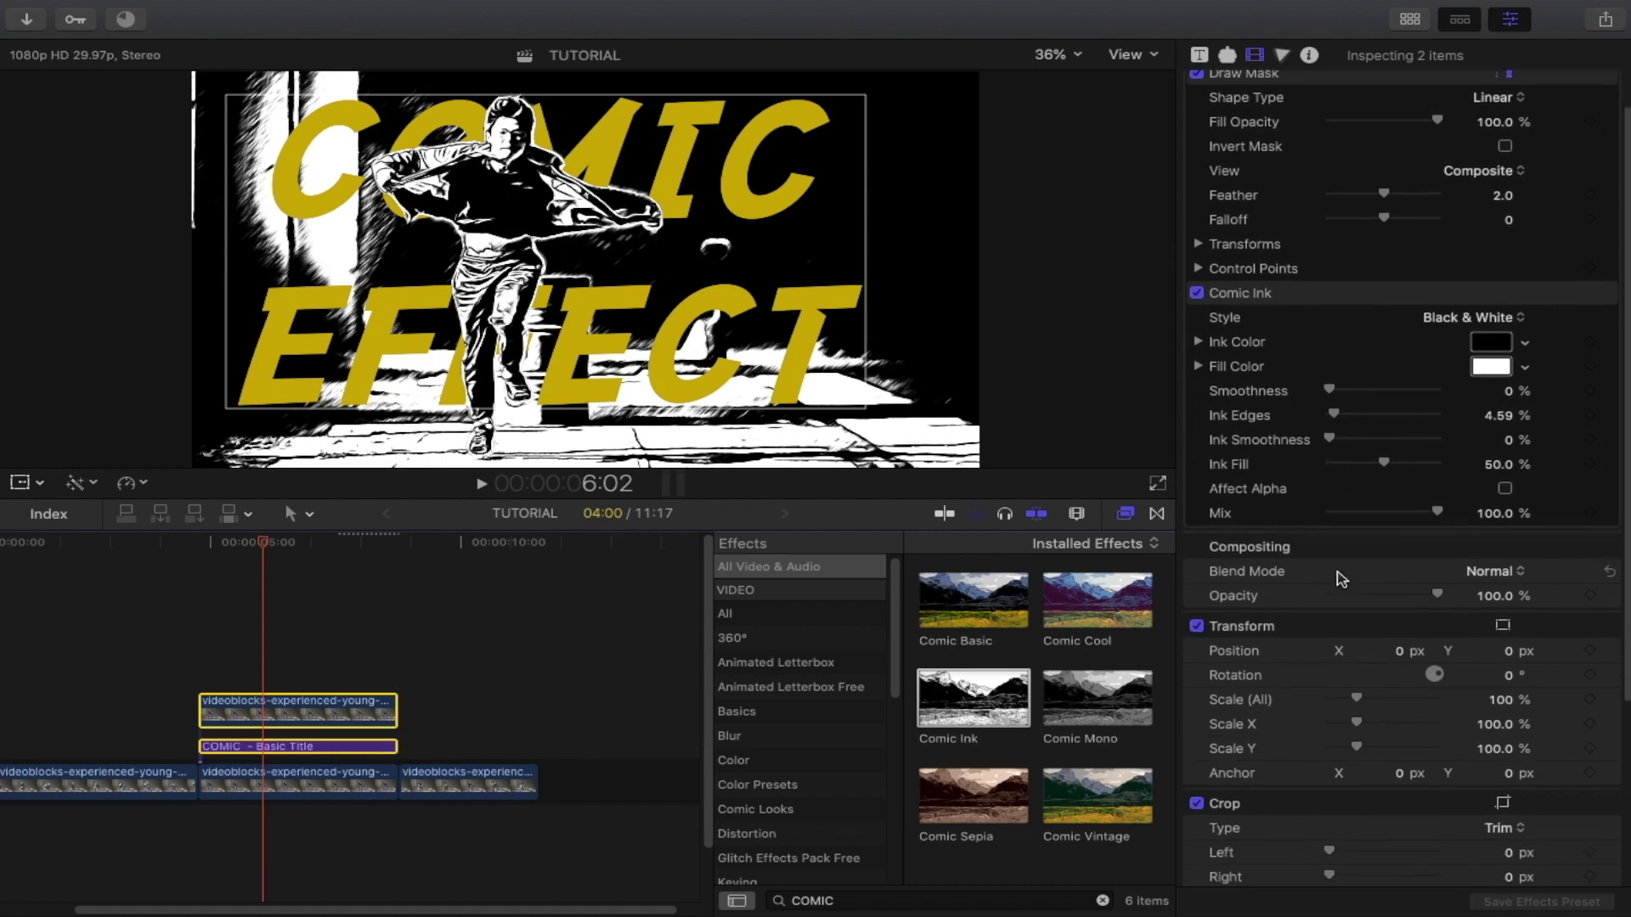
{"action": "scroll", "coordinate": [1326, 535], "scroll_direction": "down", "scroll_amount": 3}
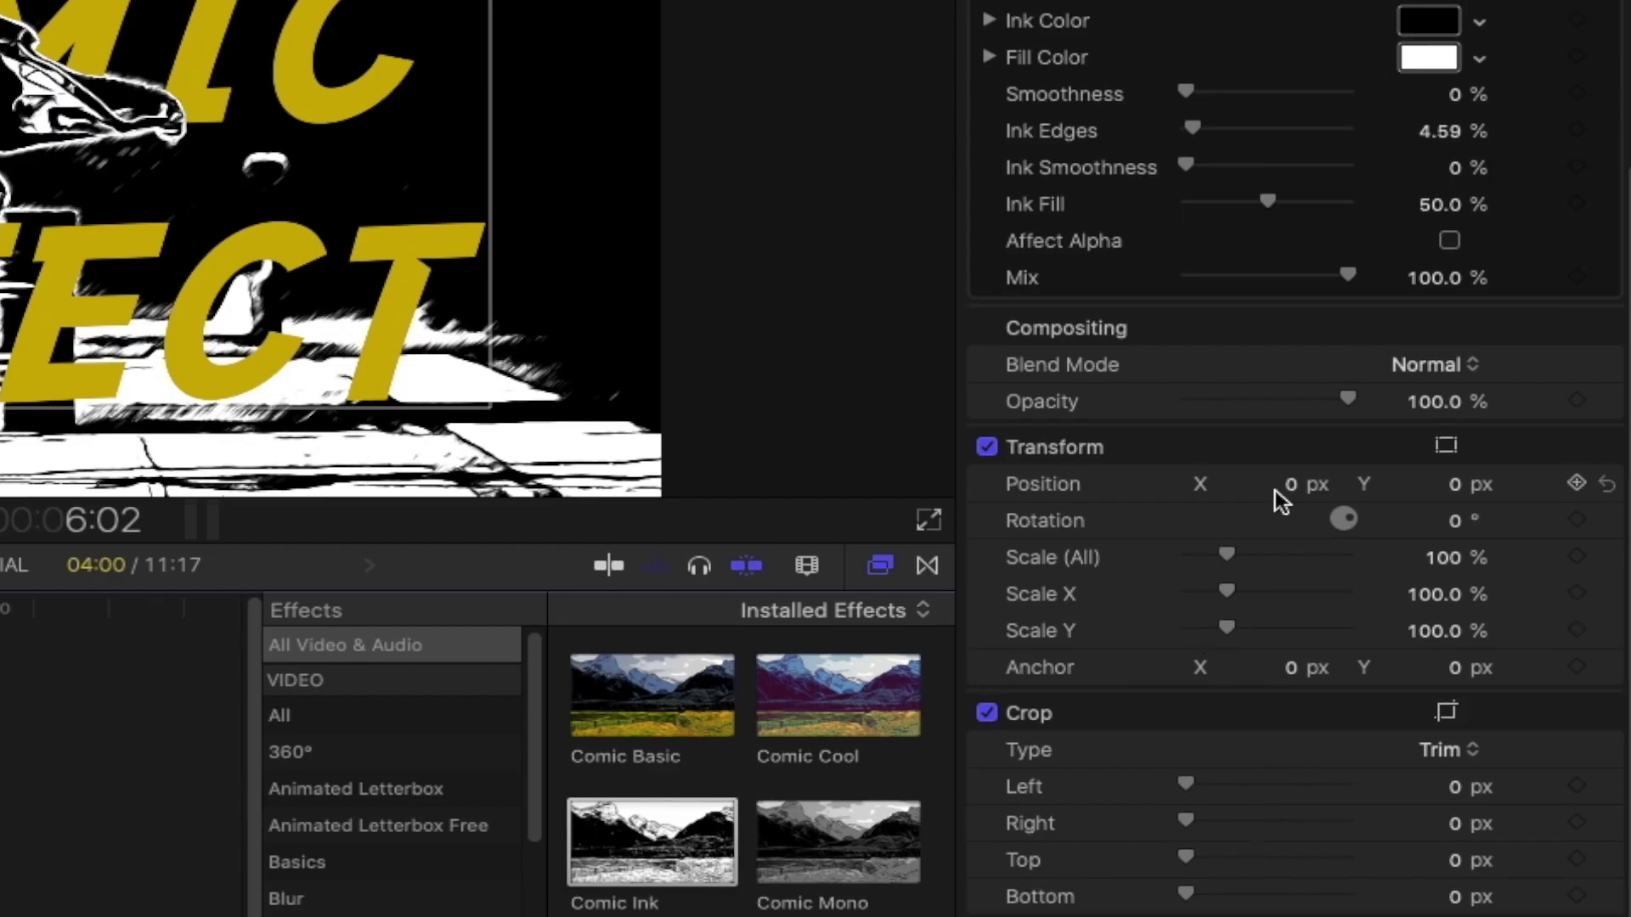
{"action": "scroll", "coordinate": [1281, 500], "scroll_direction": "down", "scroll_amount": 2}
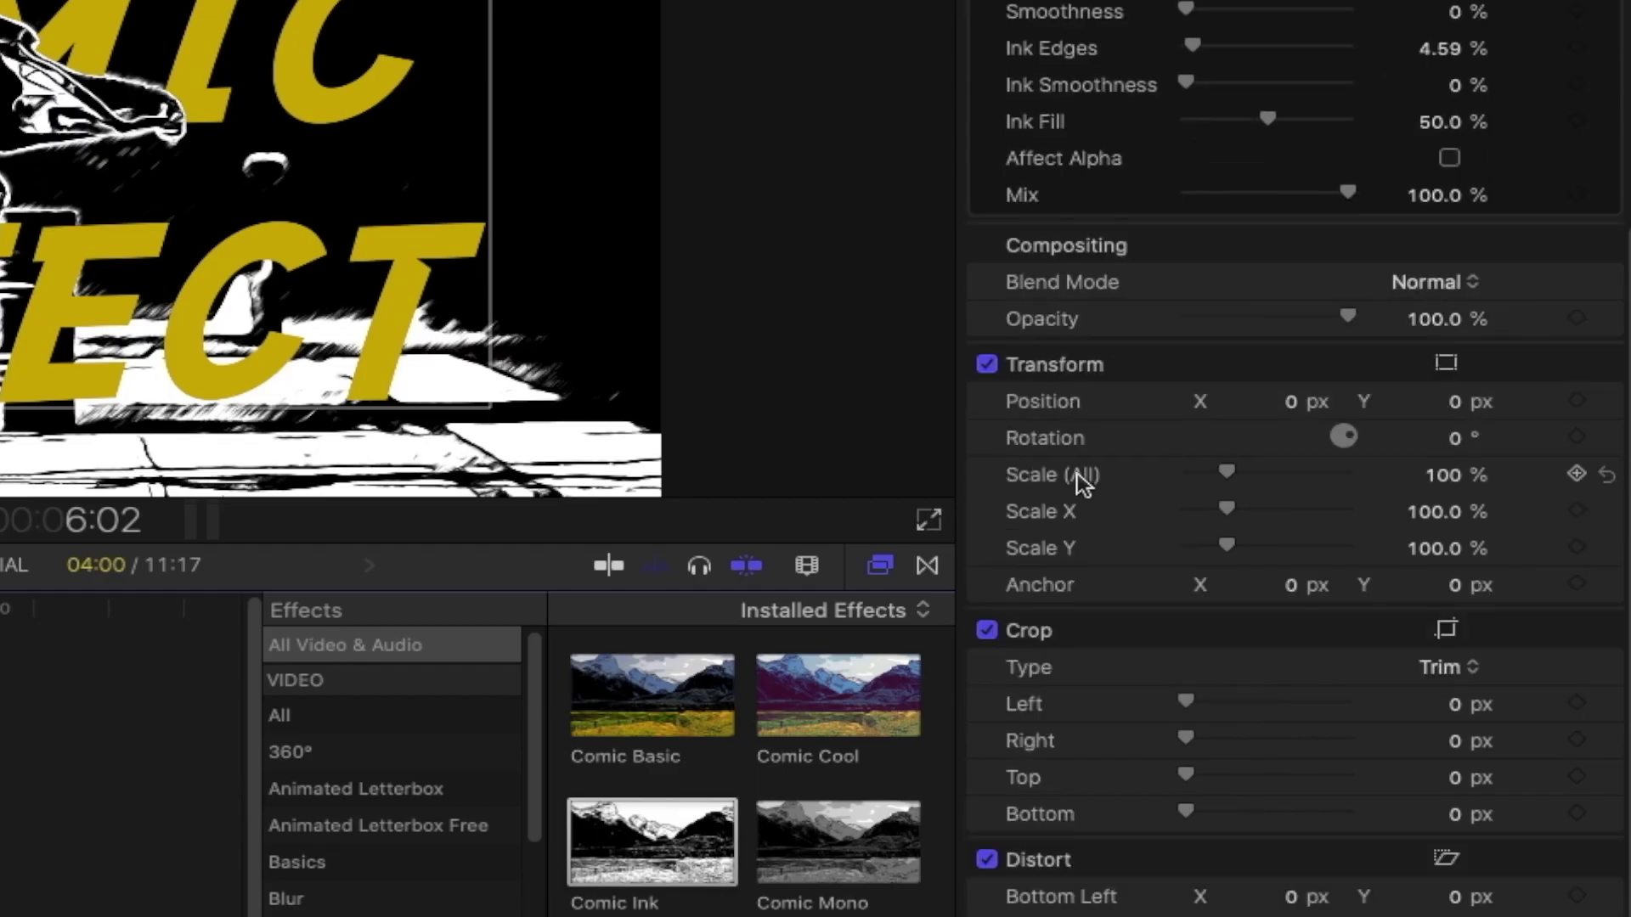
{"action": "left_click", "coordinate": [1578, 475]}
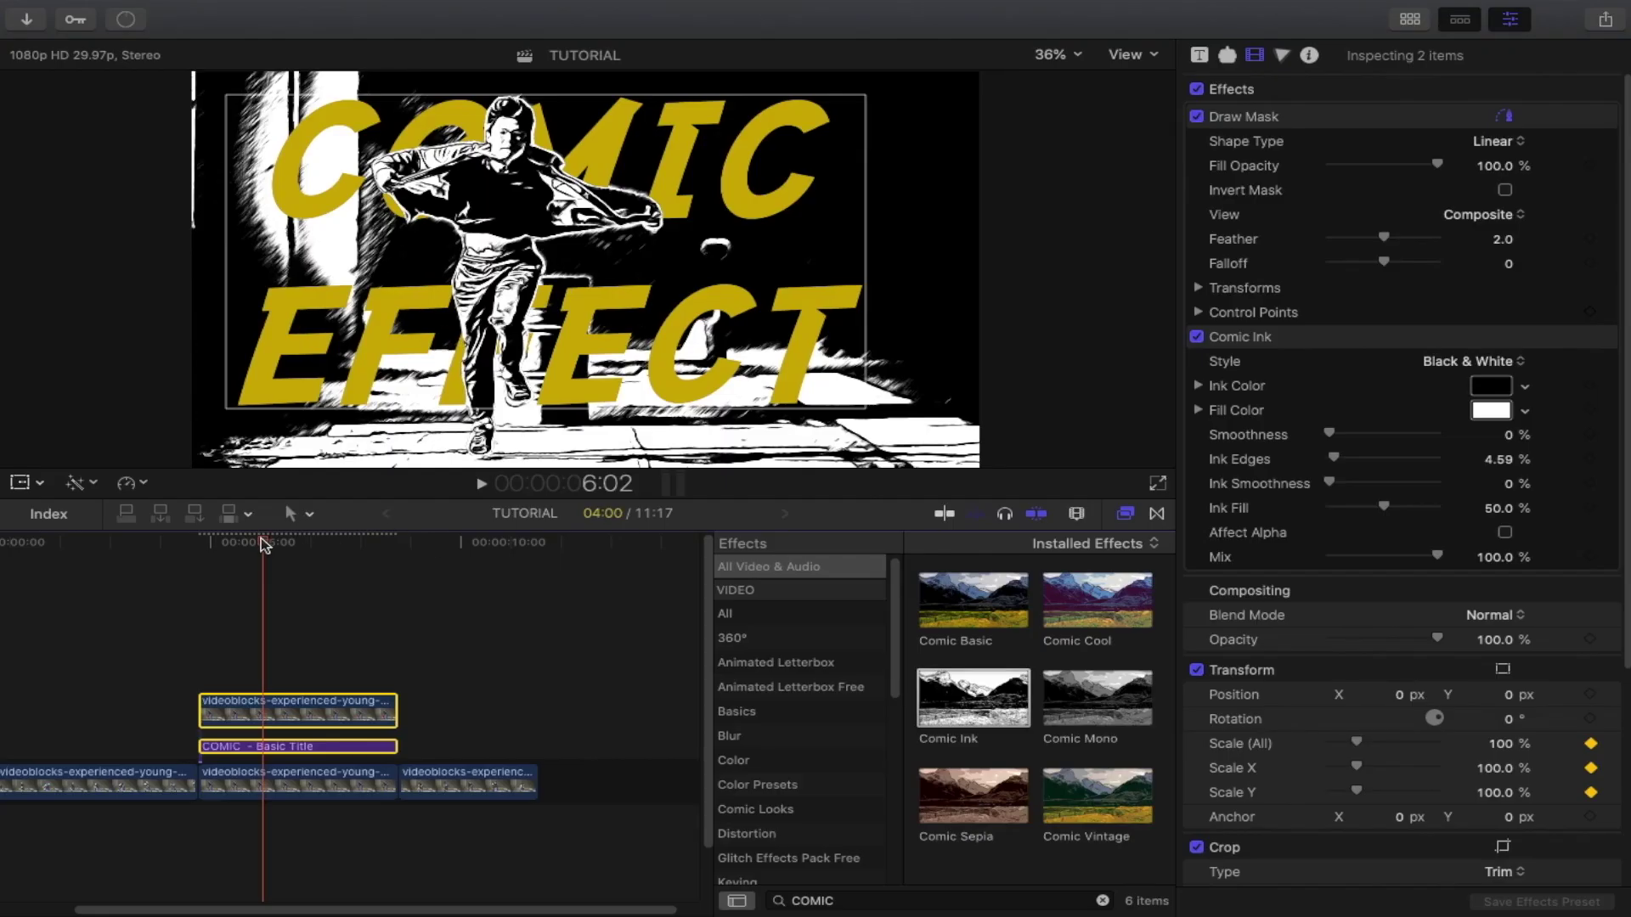
Add more Scale keyframes at about 6:13 and at a later frame
{"action": "left_click_drag", "start_coordinate": [262, 544], "coordinate": [285, 548]}
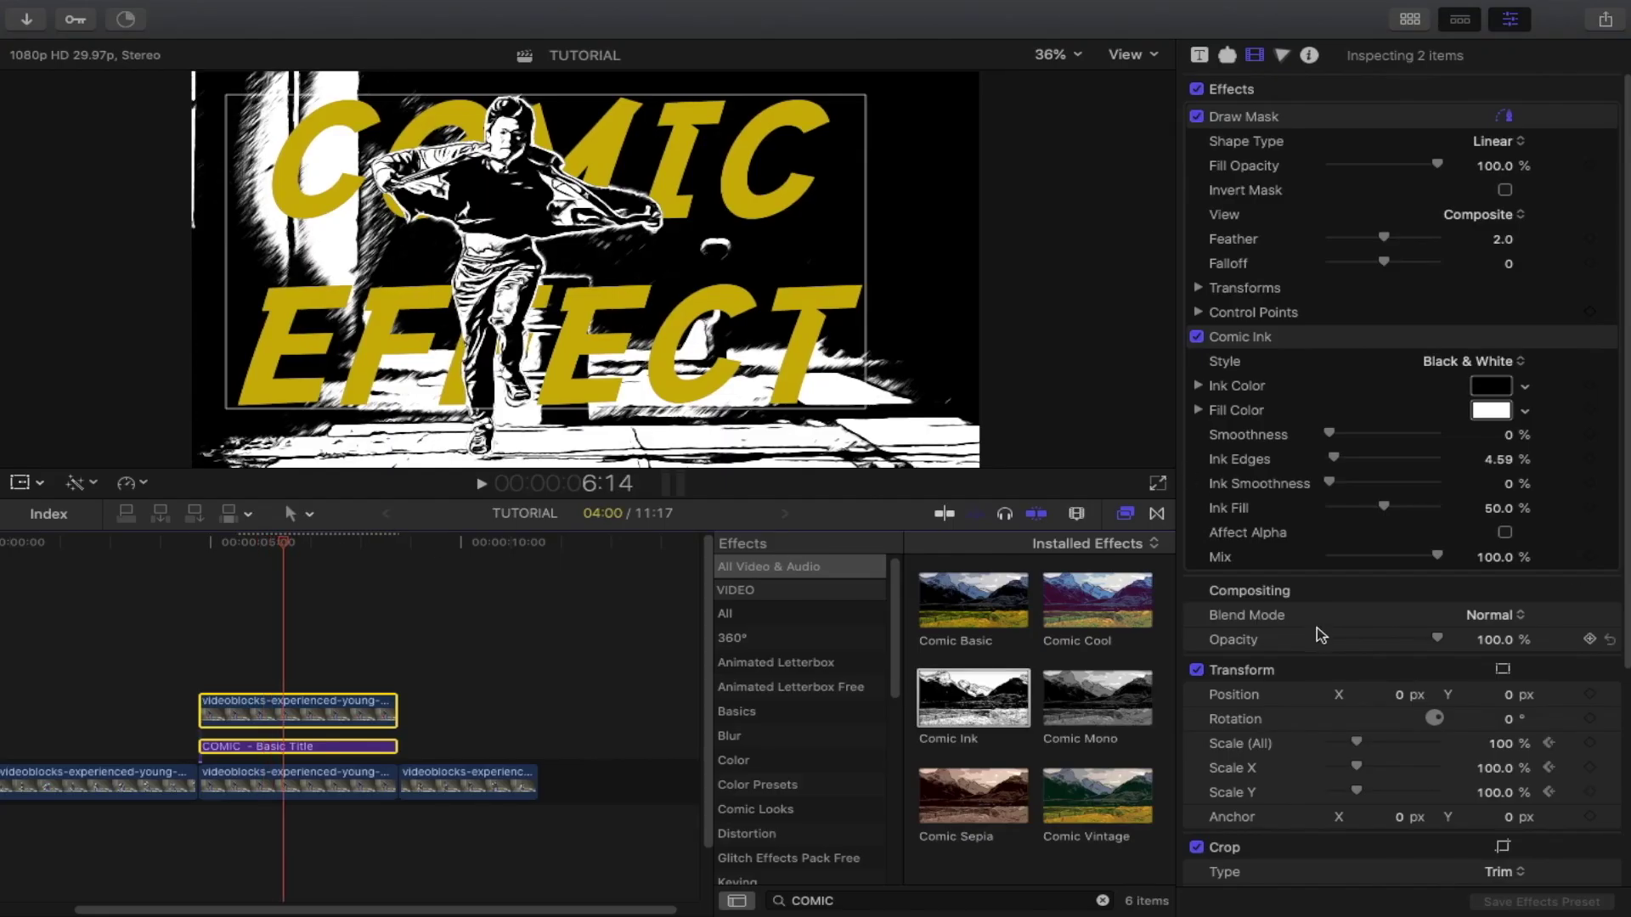
{"action": "scroll", "coordinate": [1312, 612], "scroll_direction": "down", "scroll_amount": 3}
{"action": "scroll", "coordinate": [1313, 600], "scroll_direction": "down", "scroll_amount": 3}
{"action": "mouse_move", "coordinate": [1581, 743]}
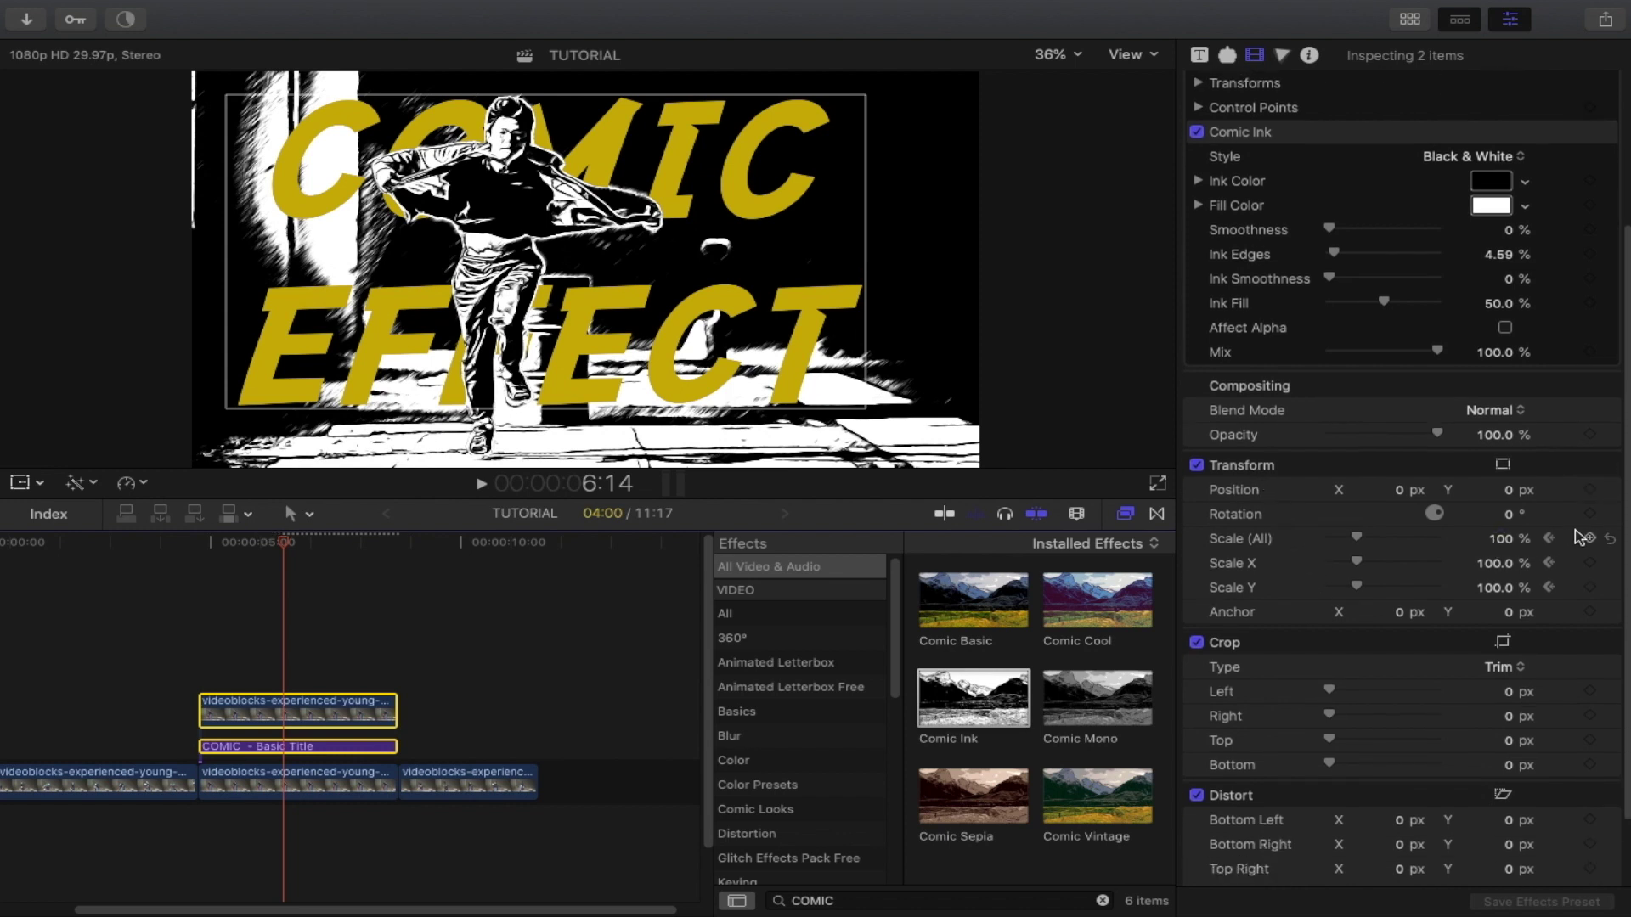
{"action": "left_click", "coordinate": [1591, 538]}
{"action": "scroll", "coordinate": [1401, 510], "scroll_direction": "up", "scroll_amount": 5}
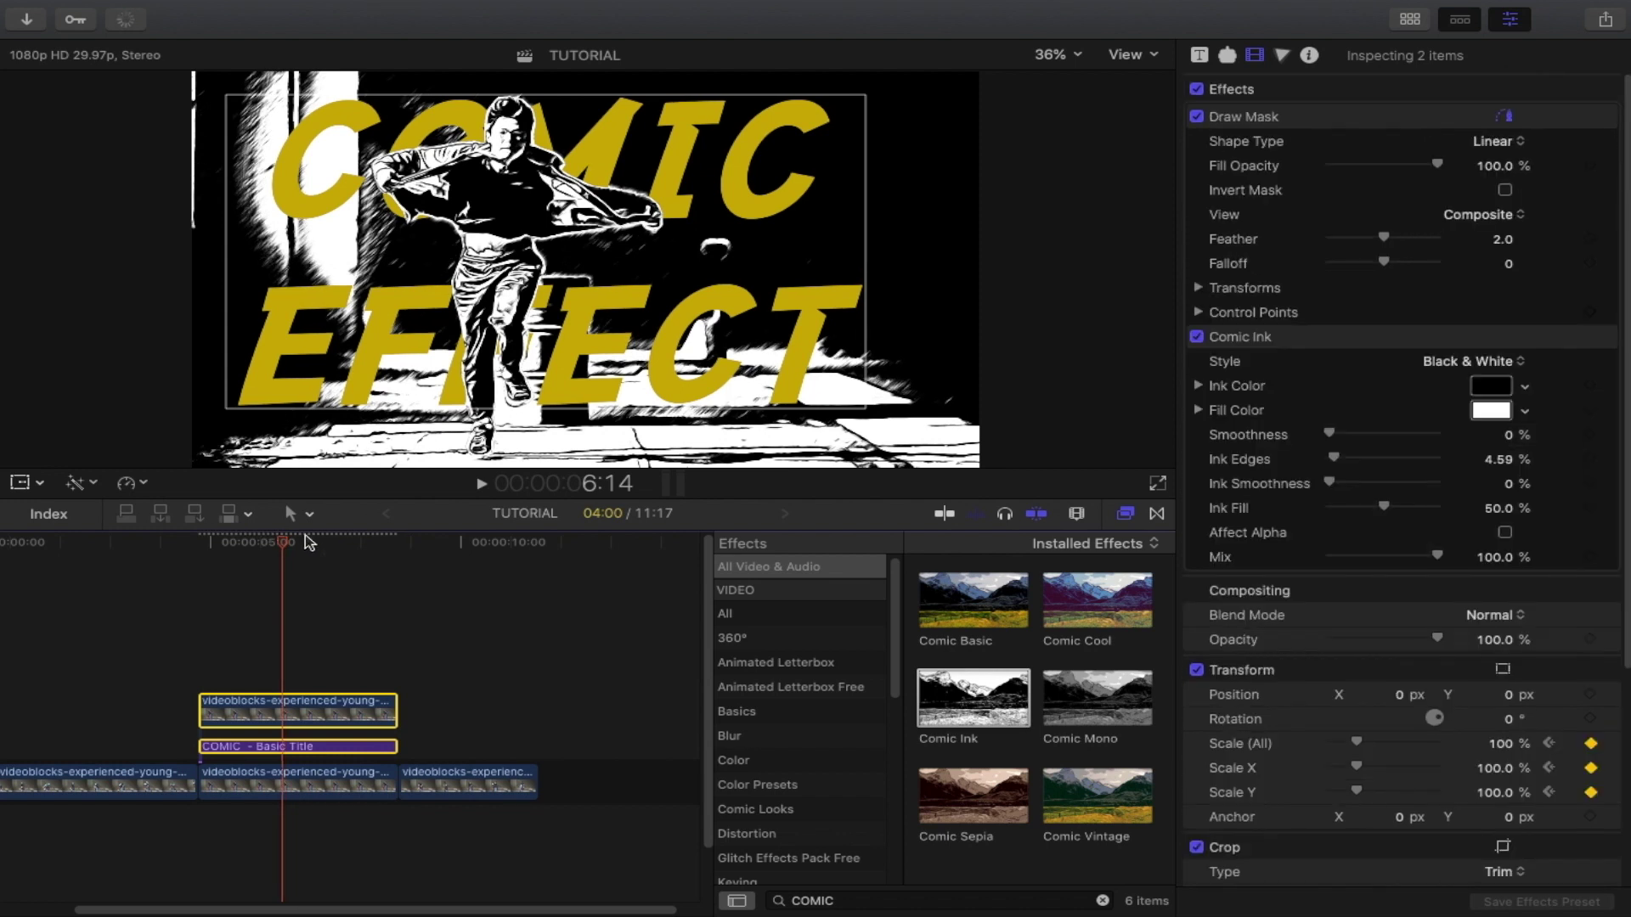
{"action": "key", "text": "space"}
{"action": "scroll", "coordinate": [1313, 599], "scroll_direction": "down", "scroll_amount": 2}
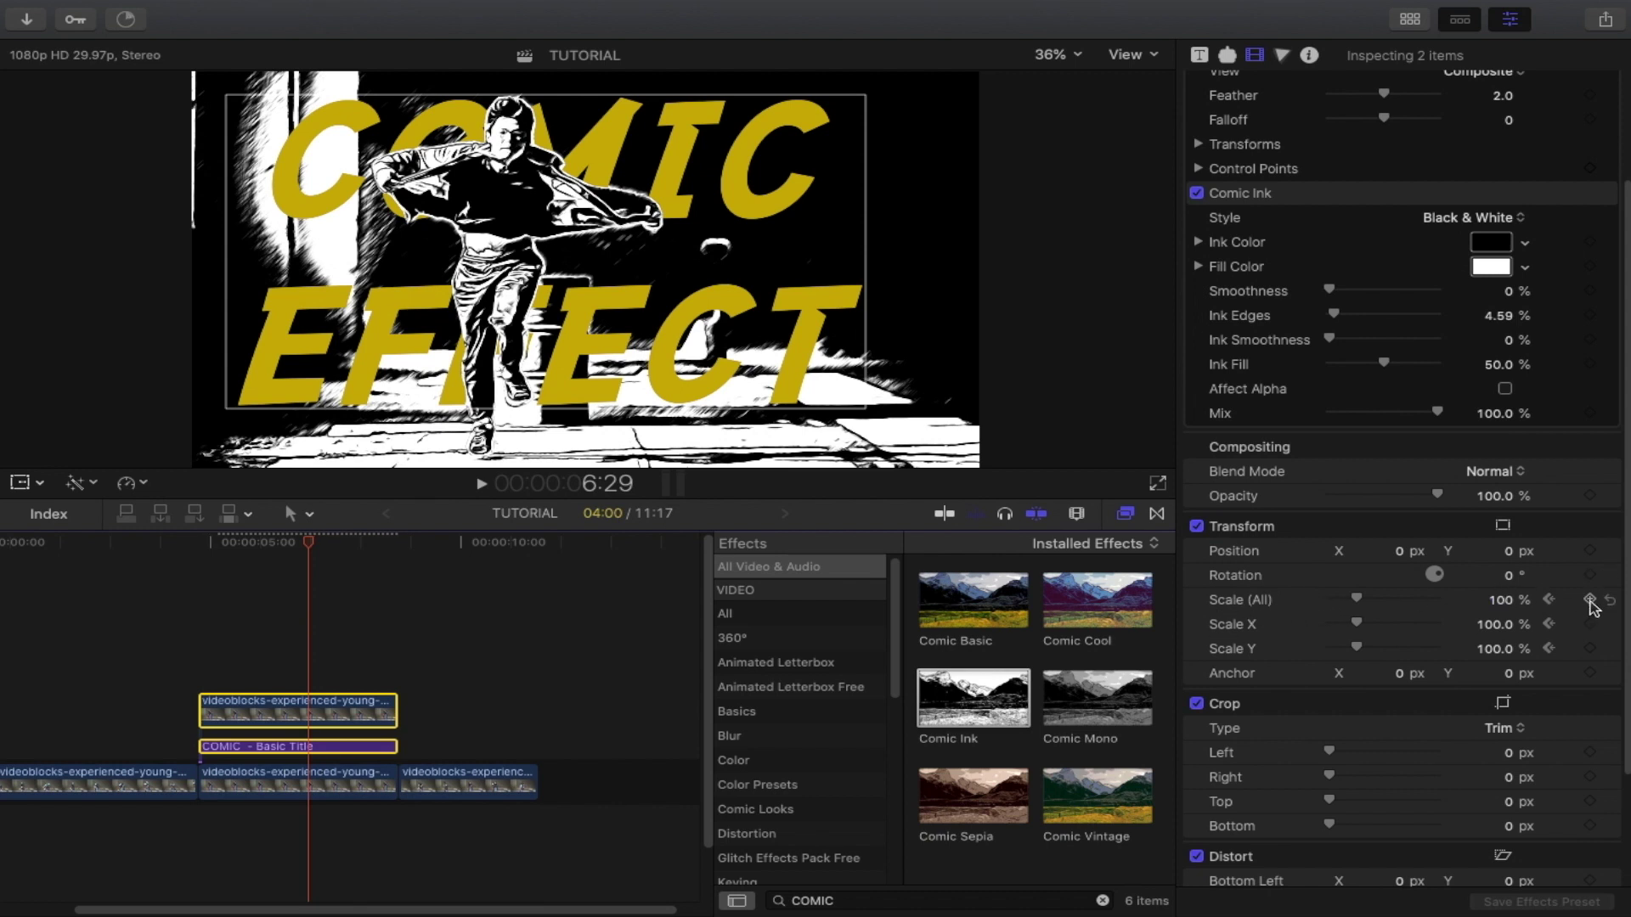
{"action": "left_click", "coordinate": [1592, 606]}
{"action": "scroll", "coordinate": [359, 712], "scroll_direction": "up", "scroll_amount": 3}
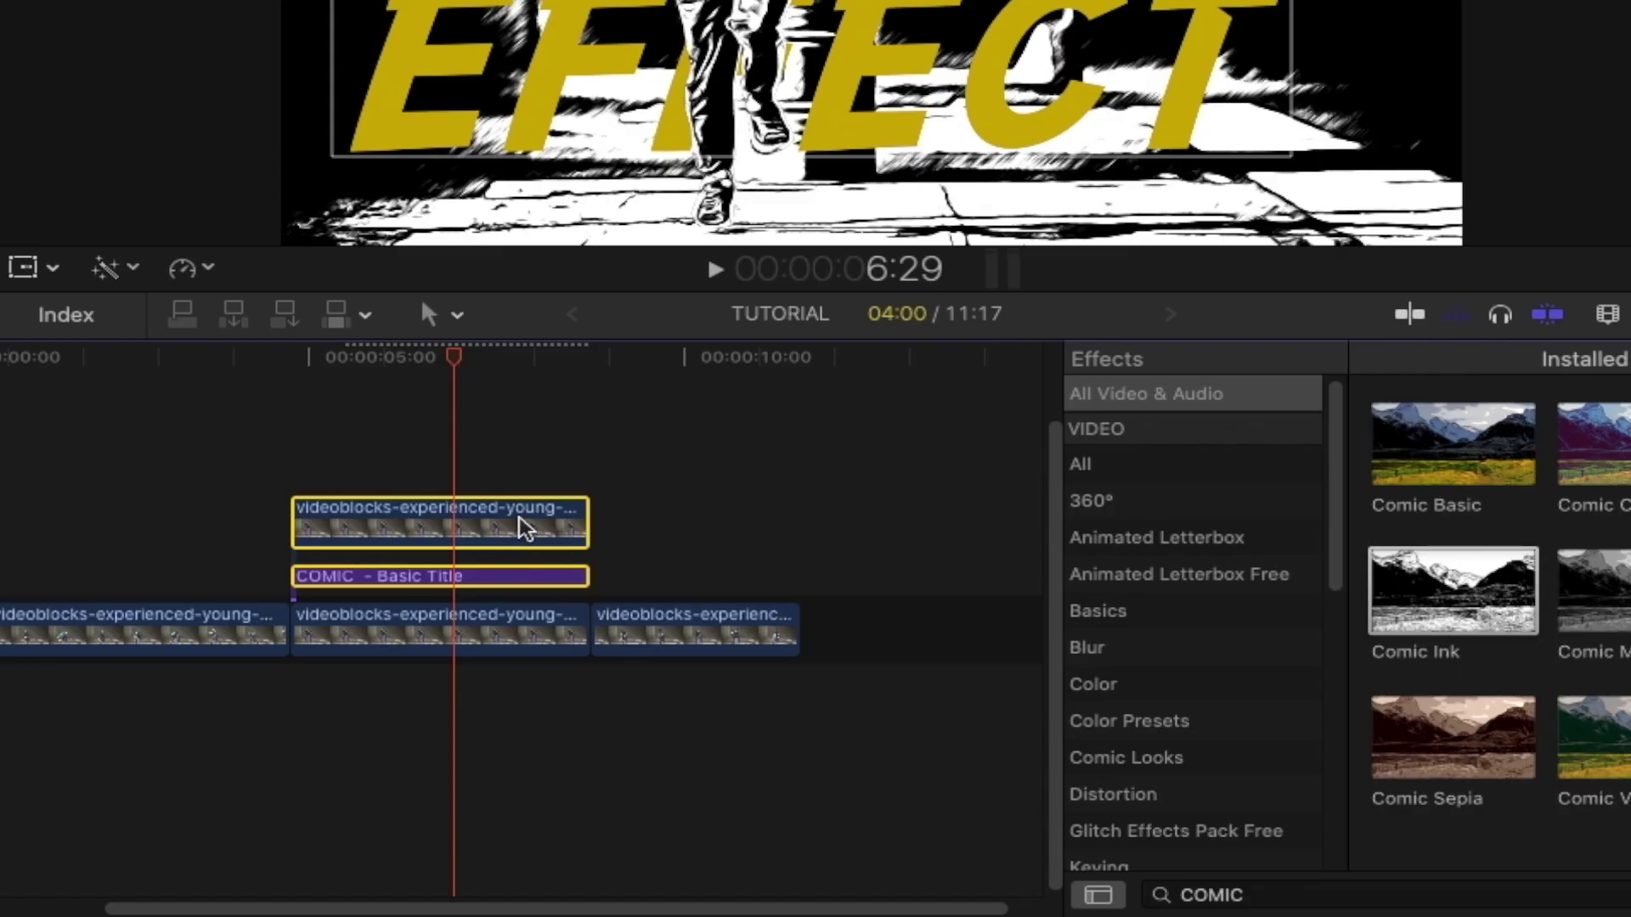
Turn on Show Video Animation to reveal the clips' keyframe tracks
{"action": "right_click", "coordinate": [395, 652]}
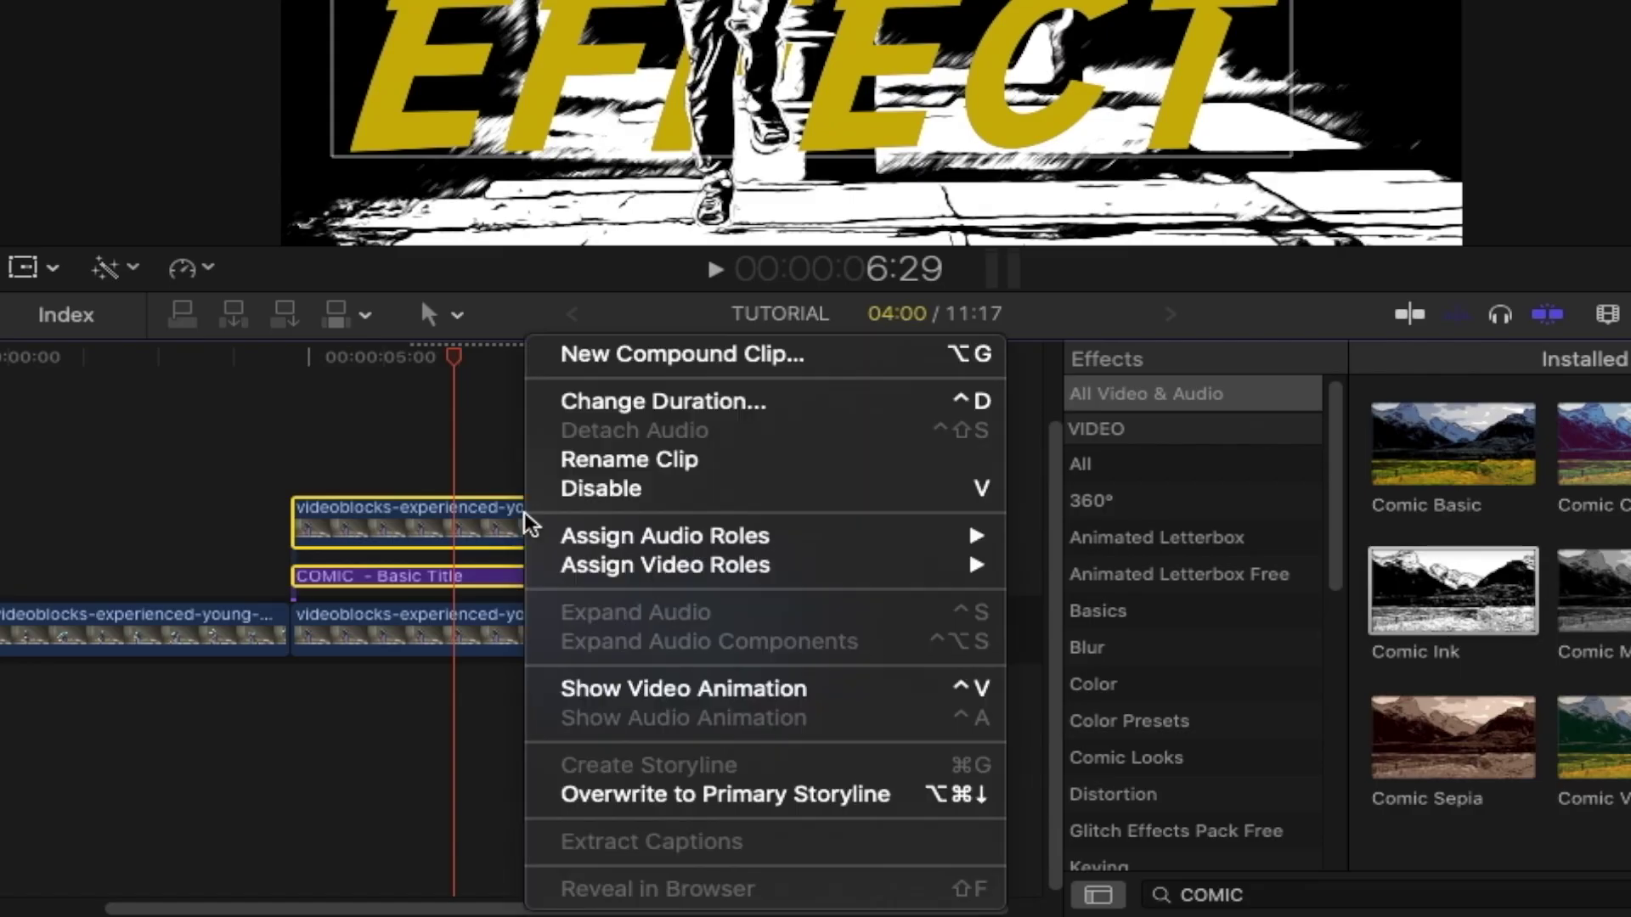
{"action": "left_click", "coordinate": [599, 698]}
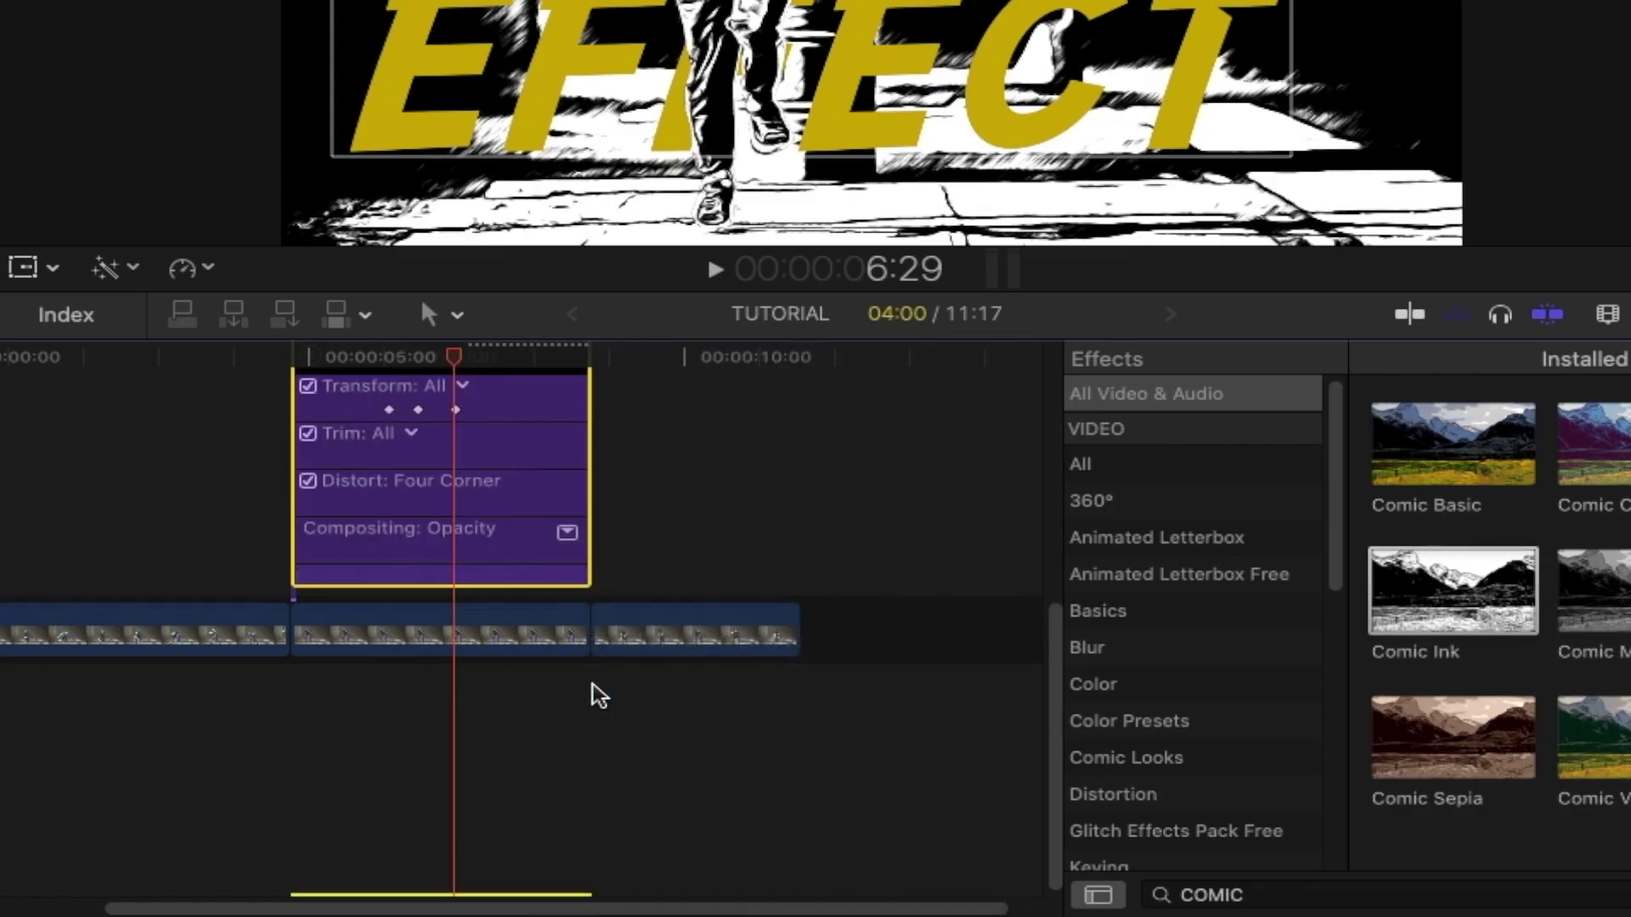
{"action": "left_click", "coordinate": [389, 458]}
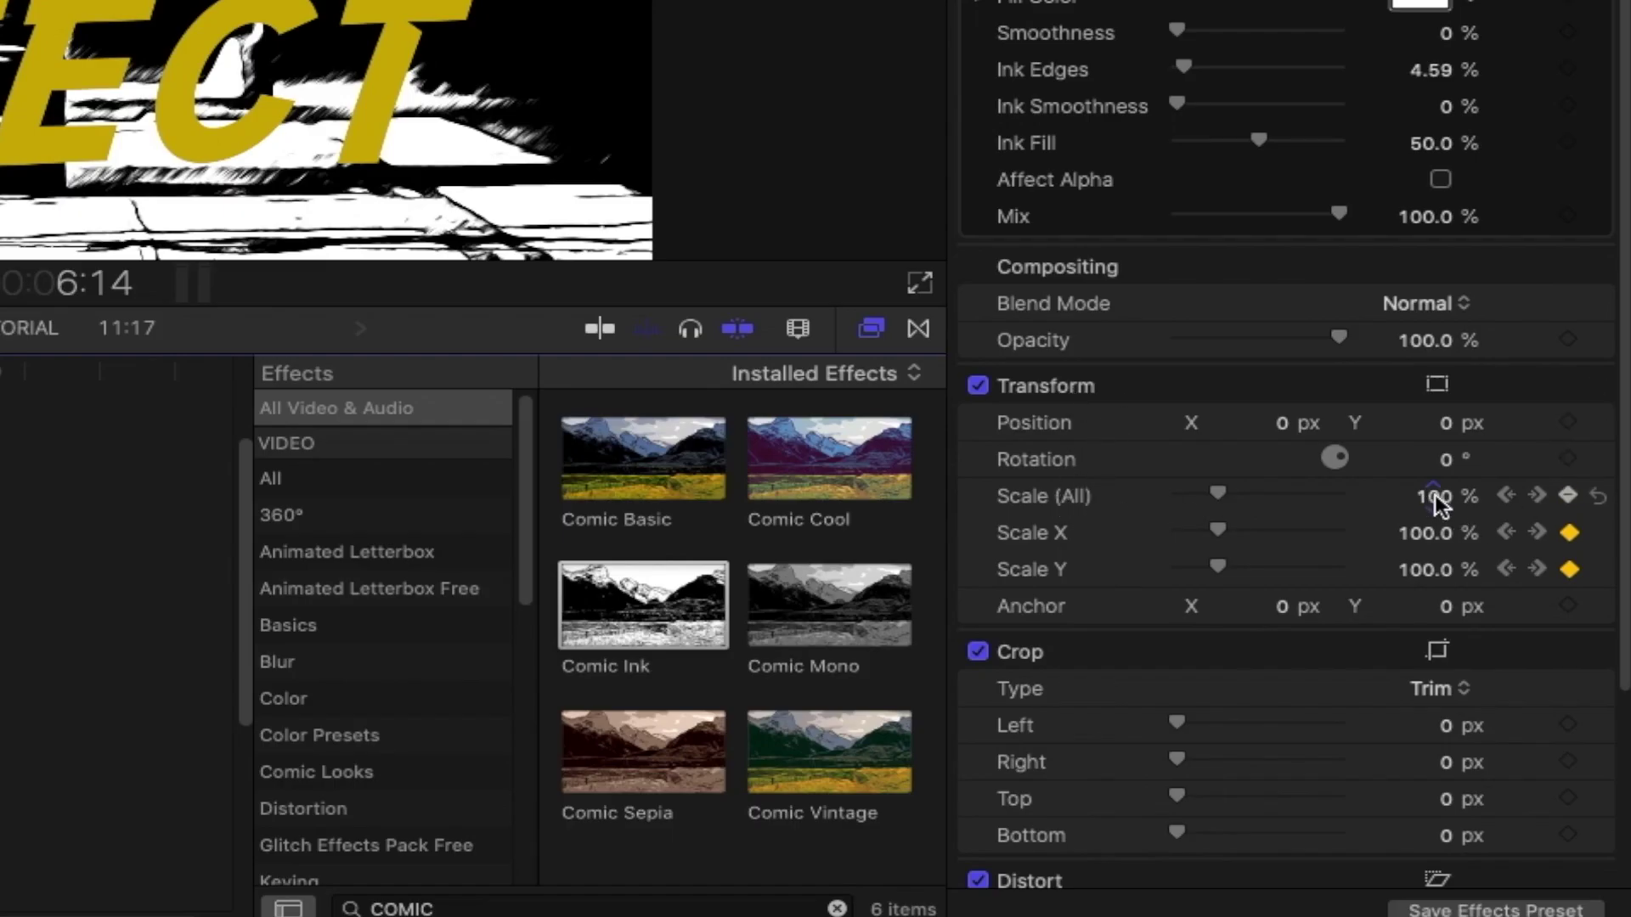
Set the dancer clip's Scale (All) to 120% at the new keyframe
{"action": "left_click", "coordinate": [1438, 498]}
{"action": "type", "text": "12"}
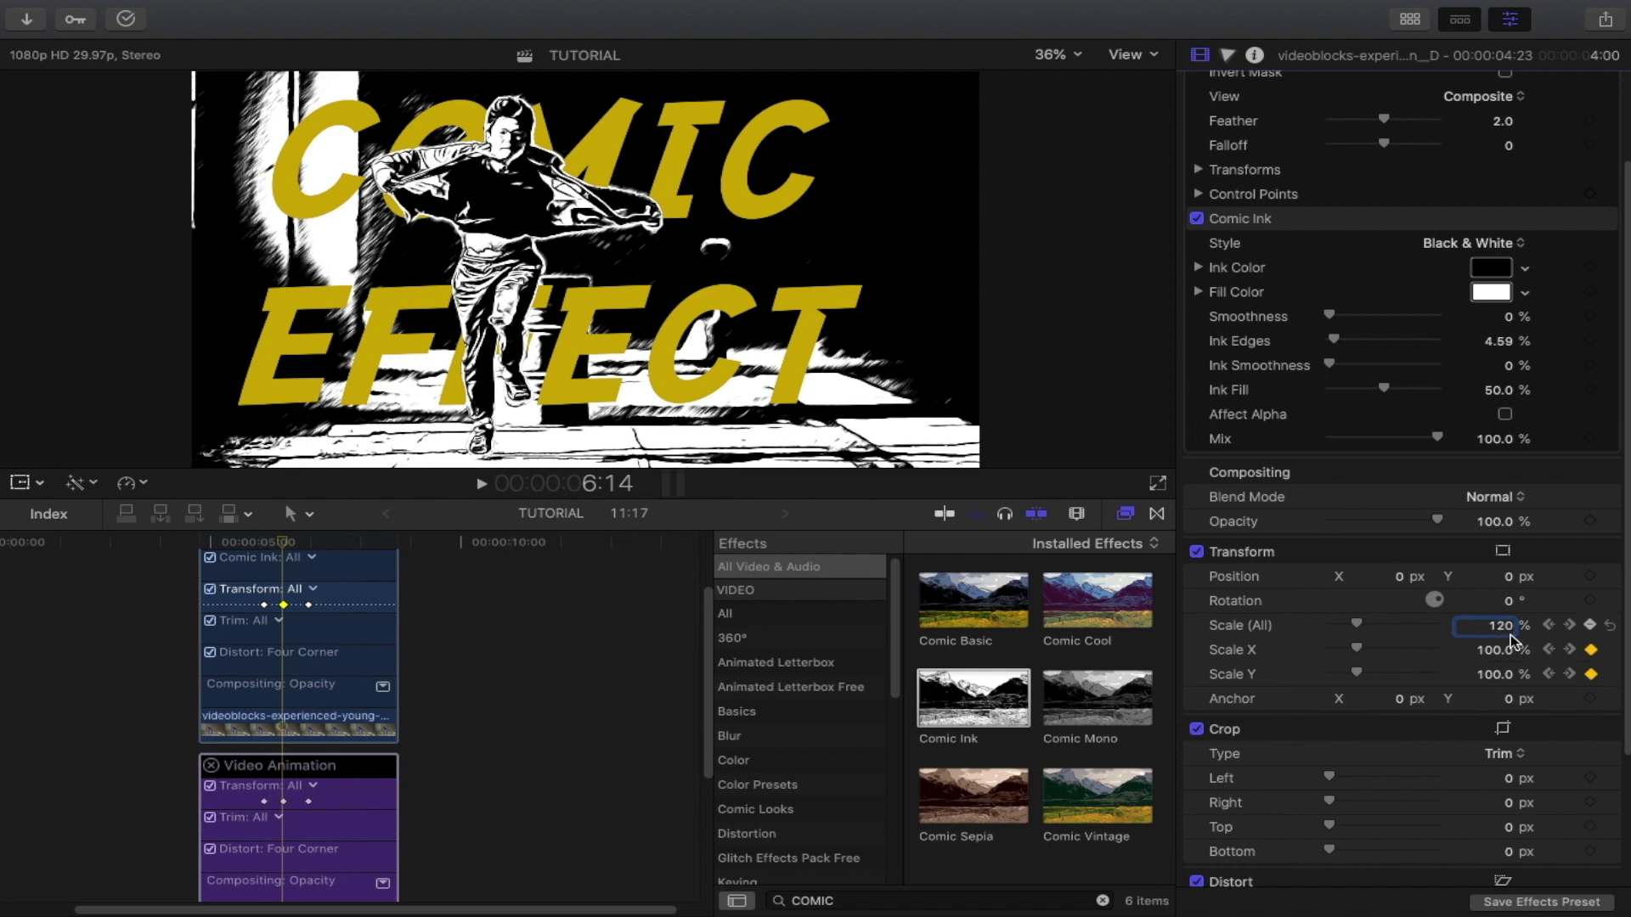
{"action": "key", "text": "Return"}
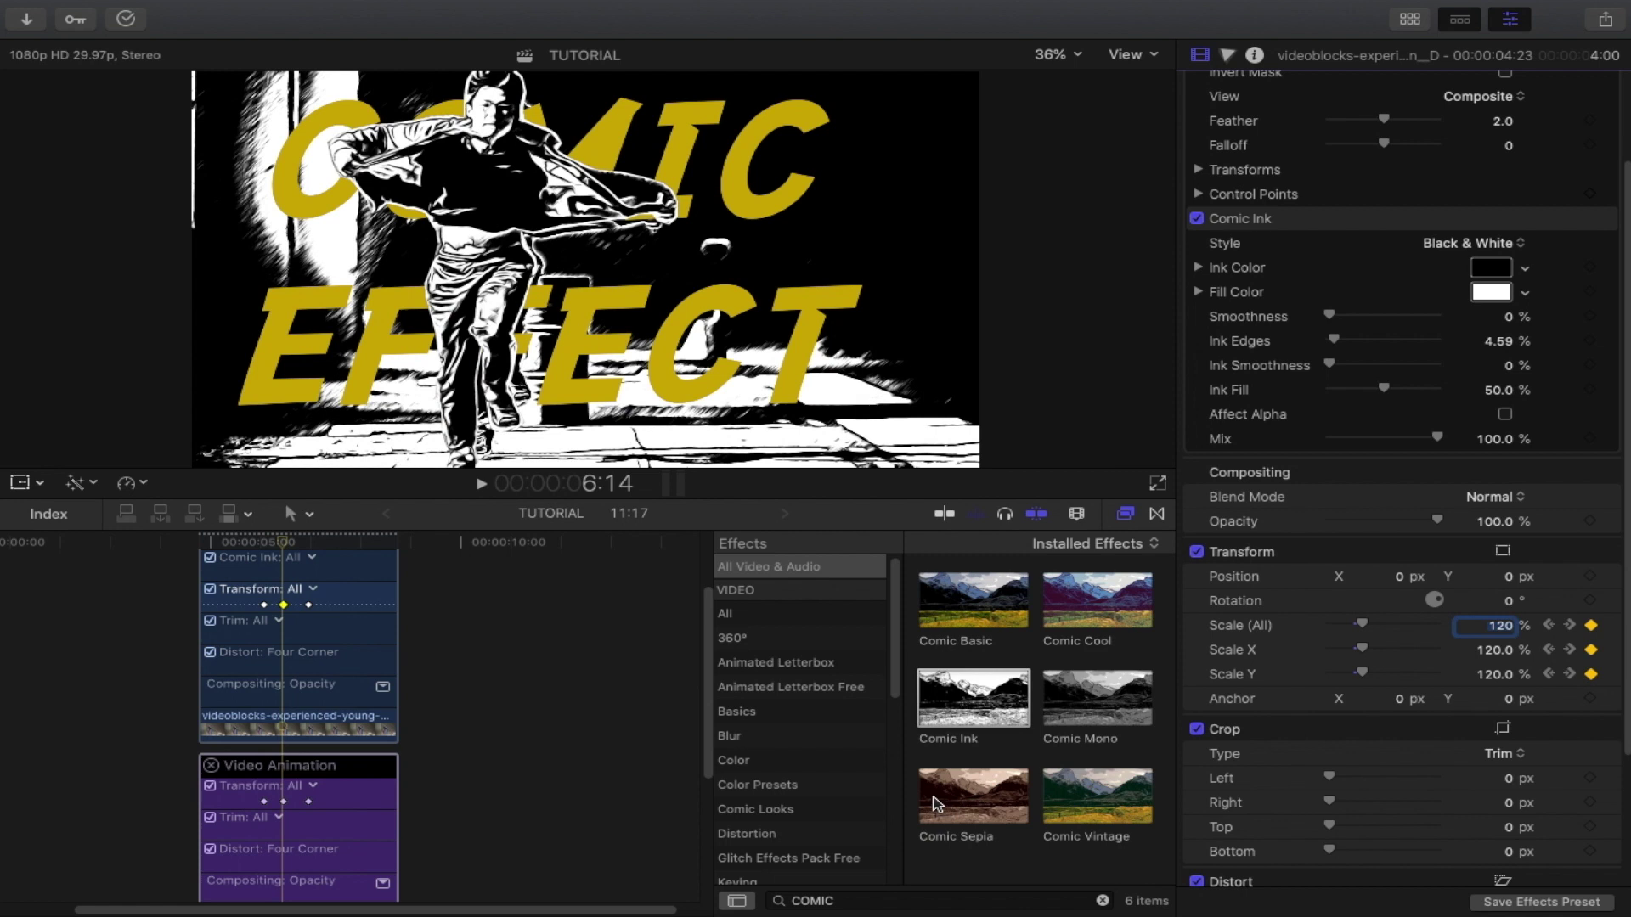
{"action": "scroll", "coordinate": [287, 801], "scroll_direction": "down", "scroll_amount": 3}
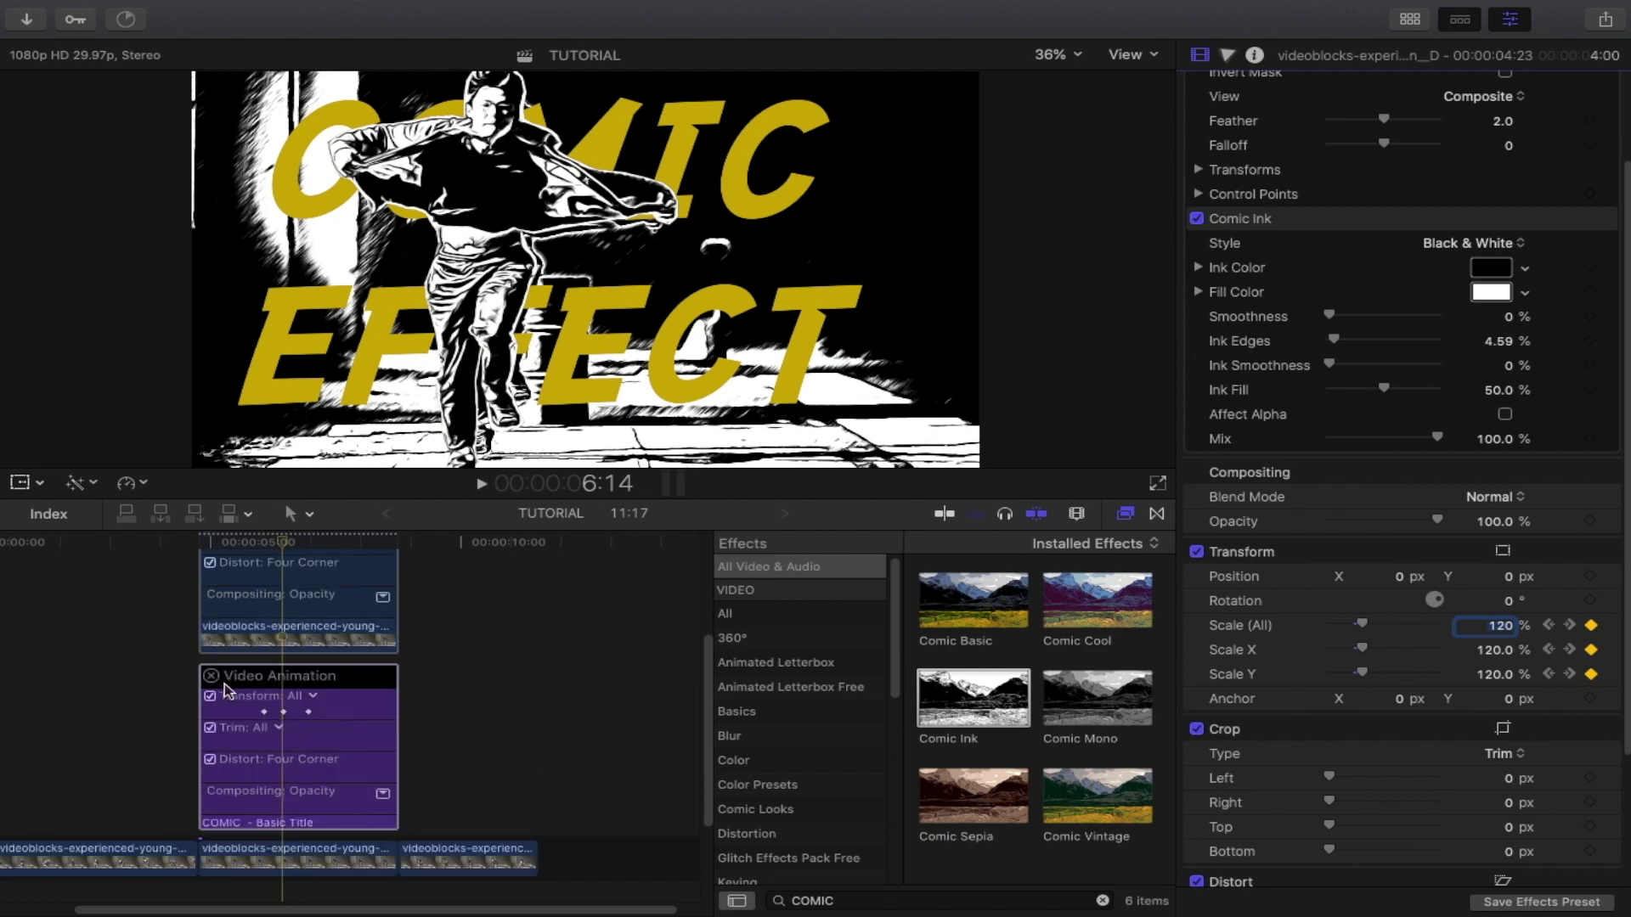
{"action": "left_click", "coordinate": [286, 720]}
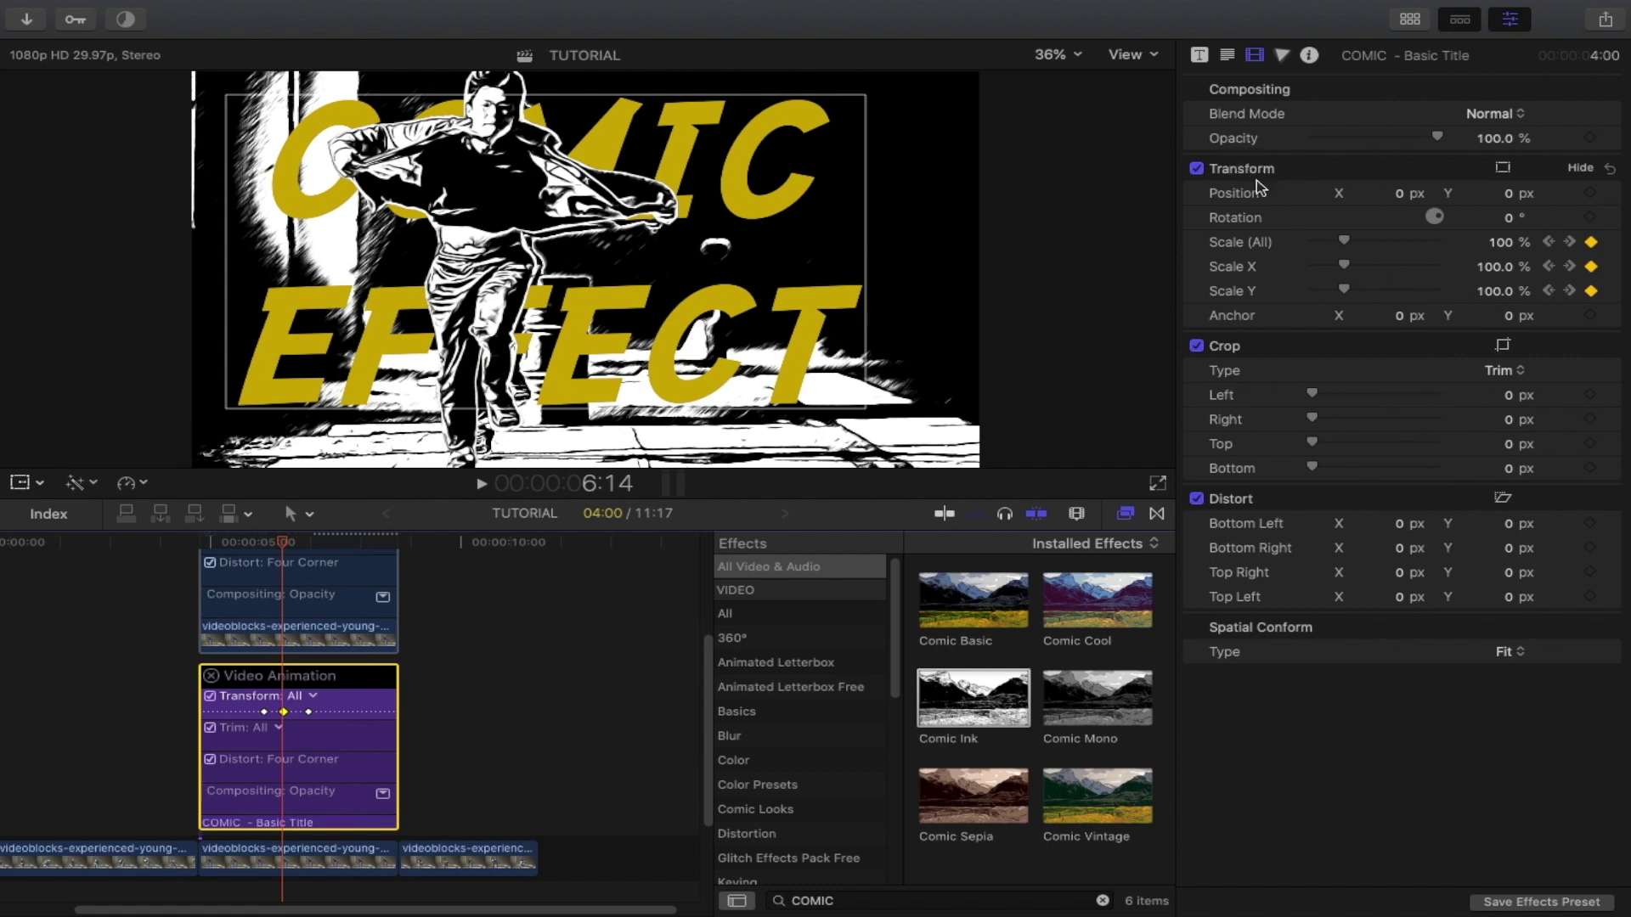
Edit the title's Scale (All) value and play back to preview the pulse
{"action": "left_click", "coordinate": [1505, 243]}
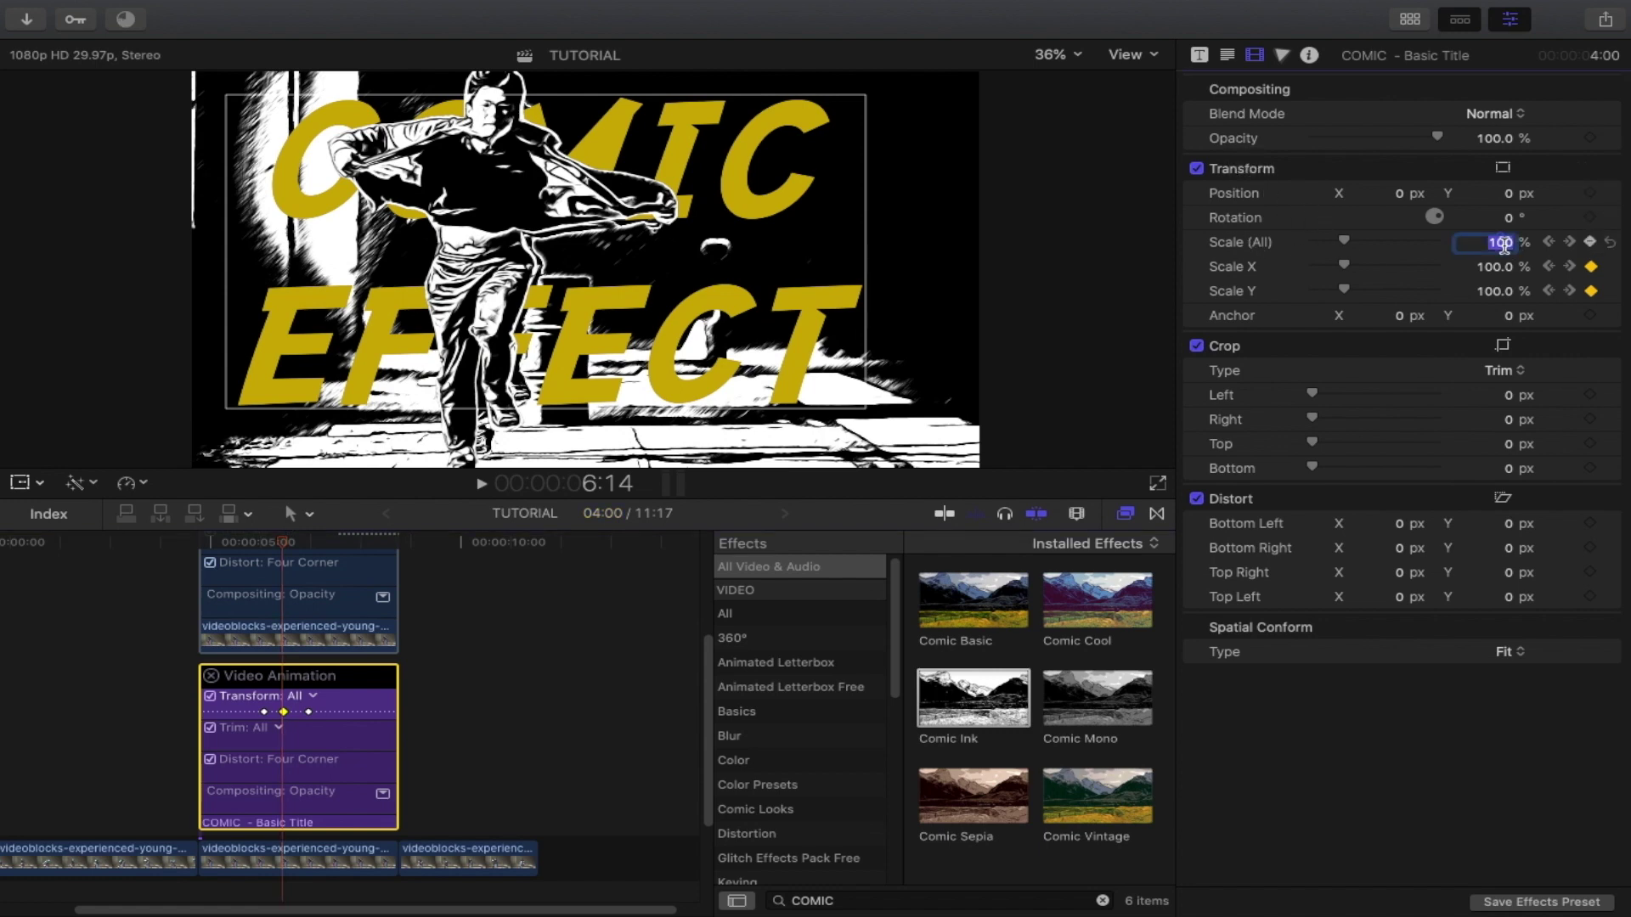
{"action": "type", "text": "120"}
{"action": "key", "text": "Return"}
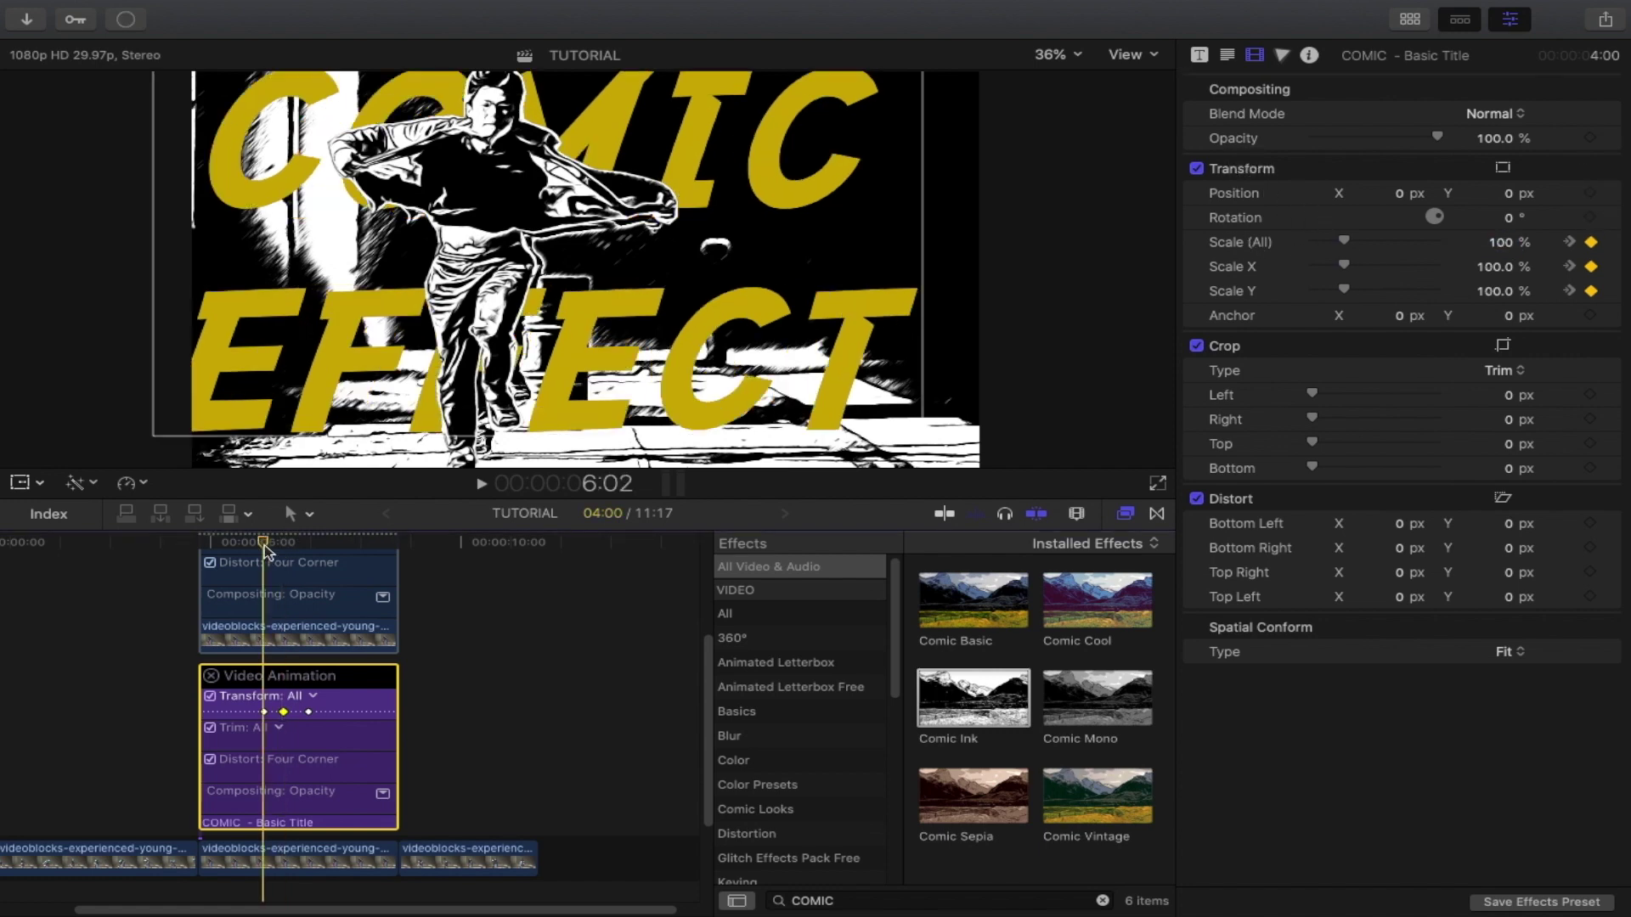
{"action": "key", "text": "space"}
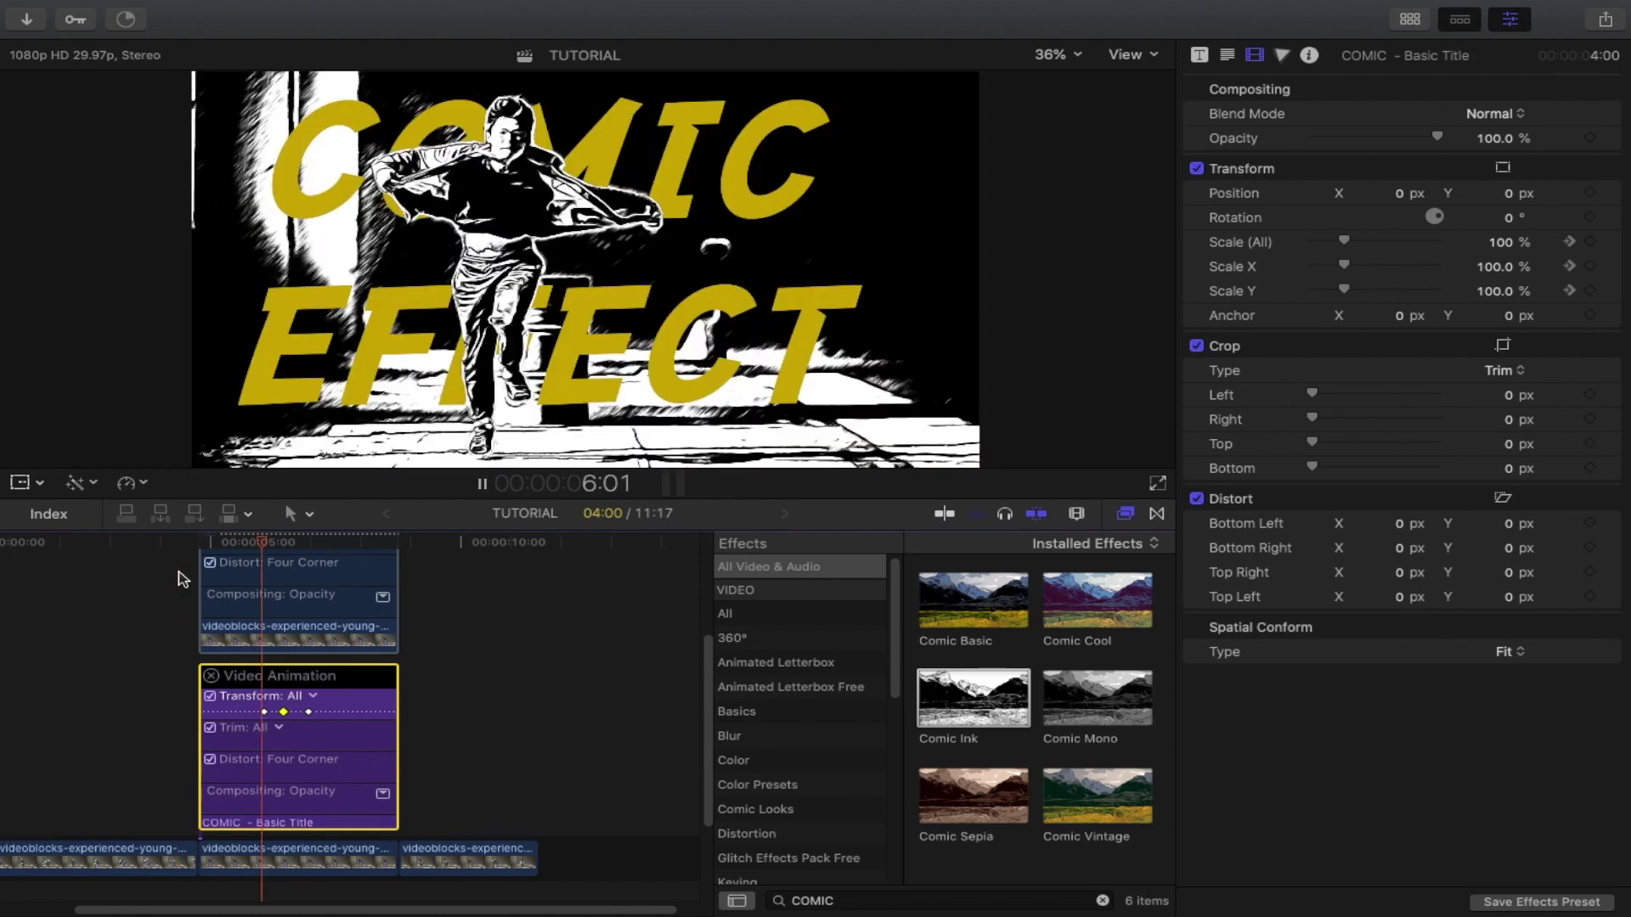
{"action": "key", "text": "space"}
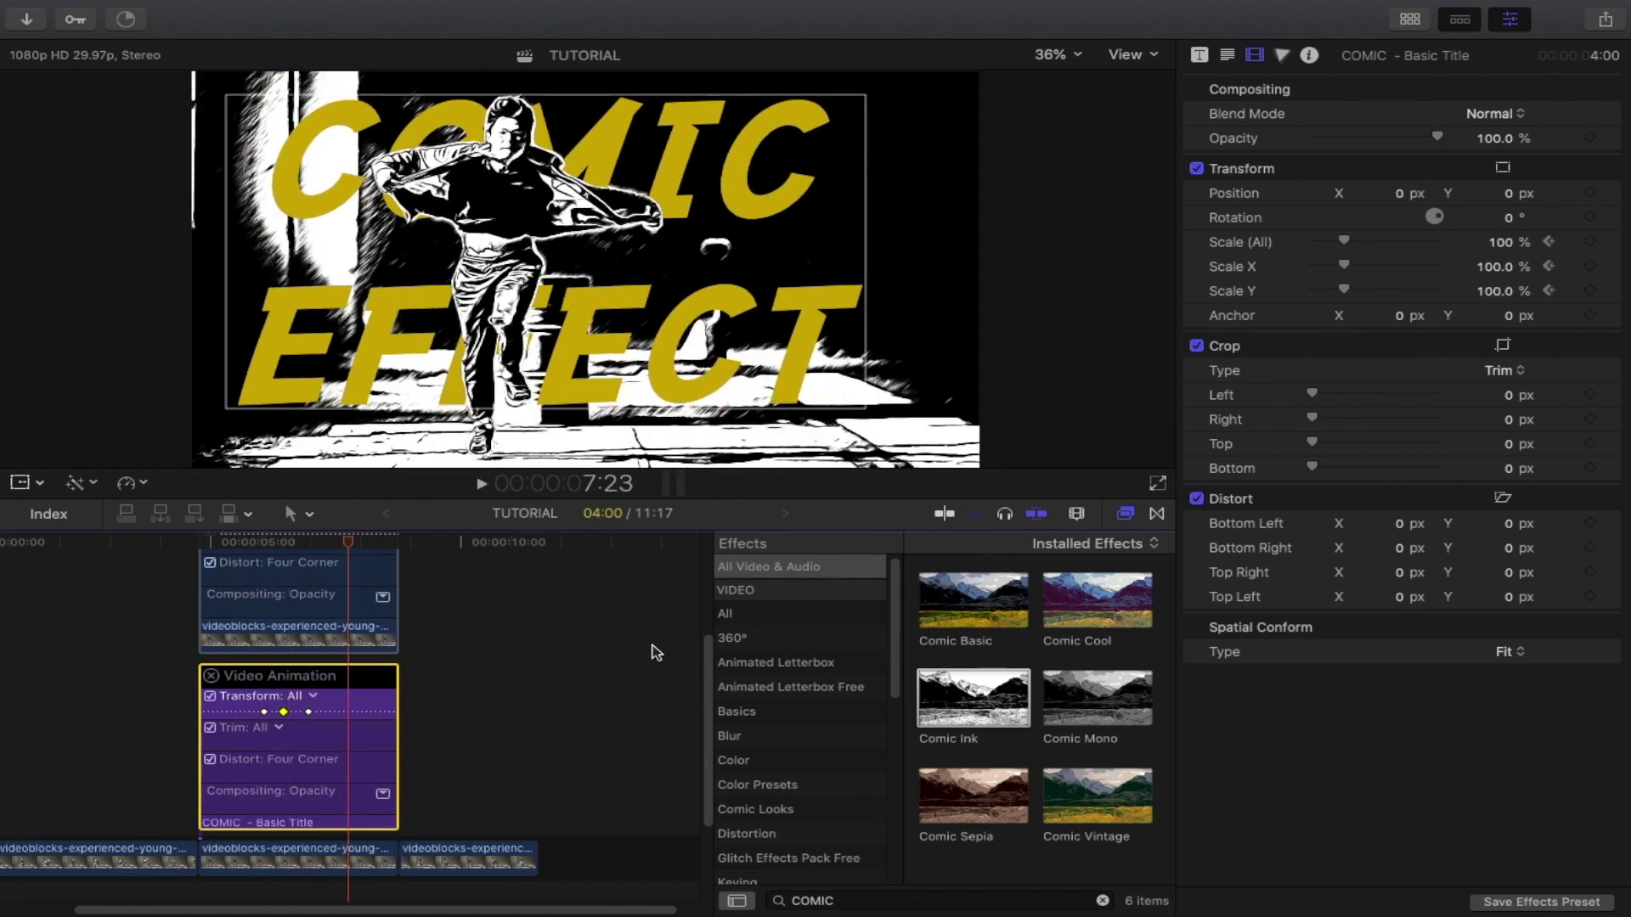
{"action": "scroll", "coordinate": [398, 736], "scroll_direction": "up", "scroll_amount": 3}
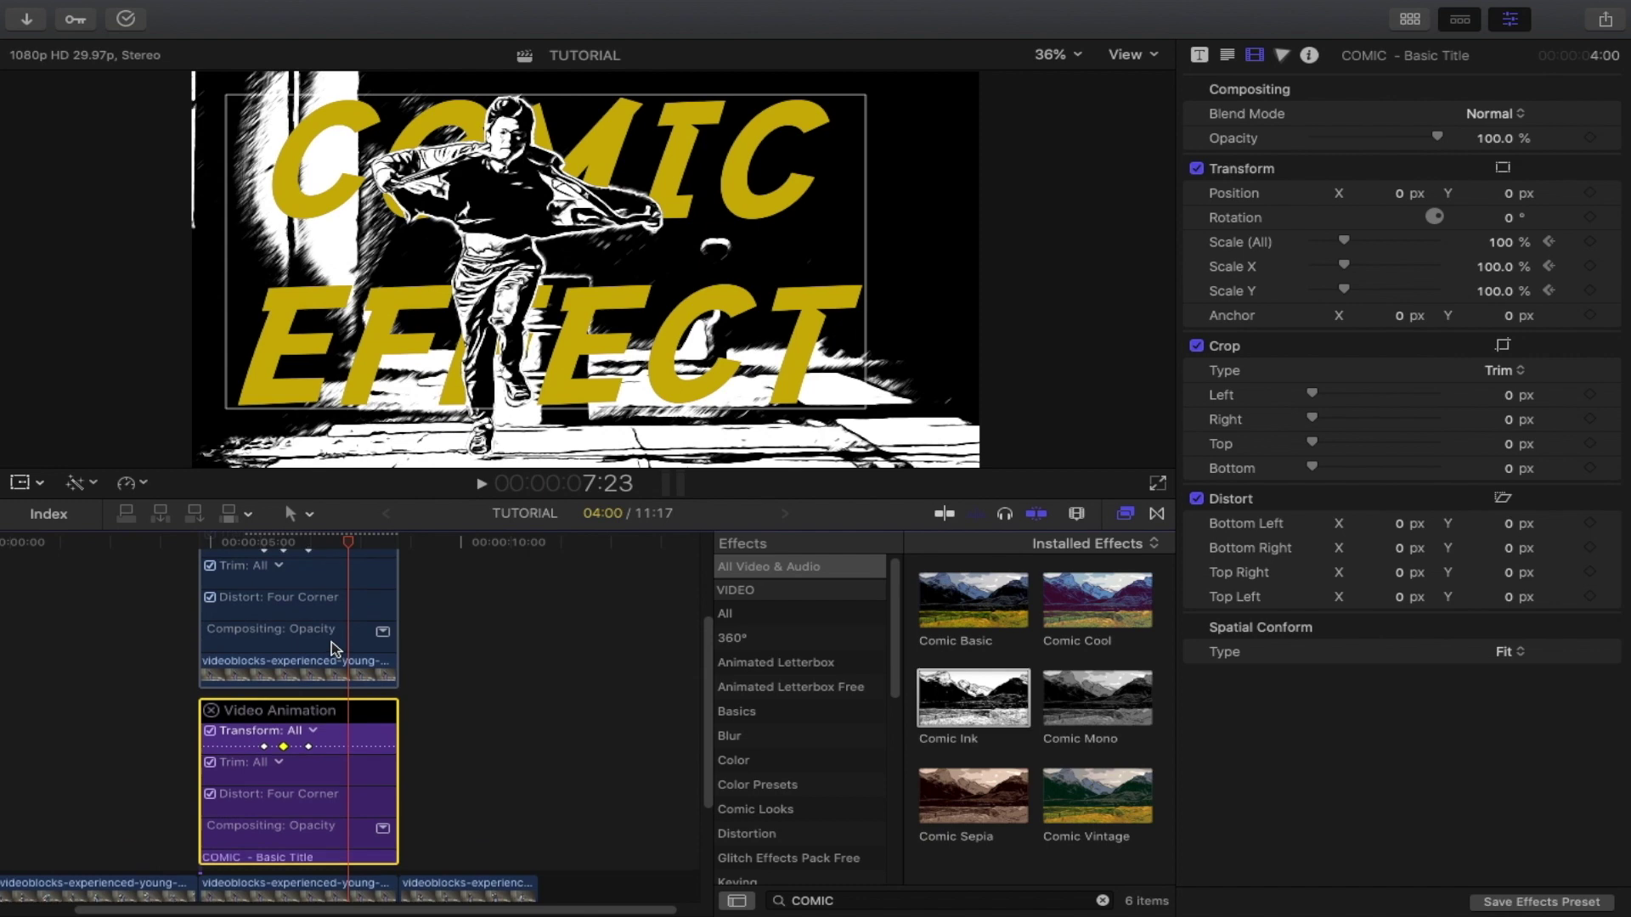
Shift a title scale keyframe slightly later near 5:18, then select the dancer's first and third keyframes
{"action": "left_click", "coordinate": [261, 545]}
{"action": "left_click_drag", "start_coordinate": [260, 545], "coordinate": [240, 545]}
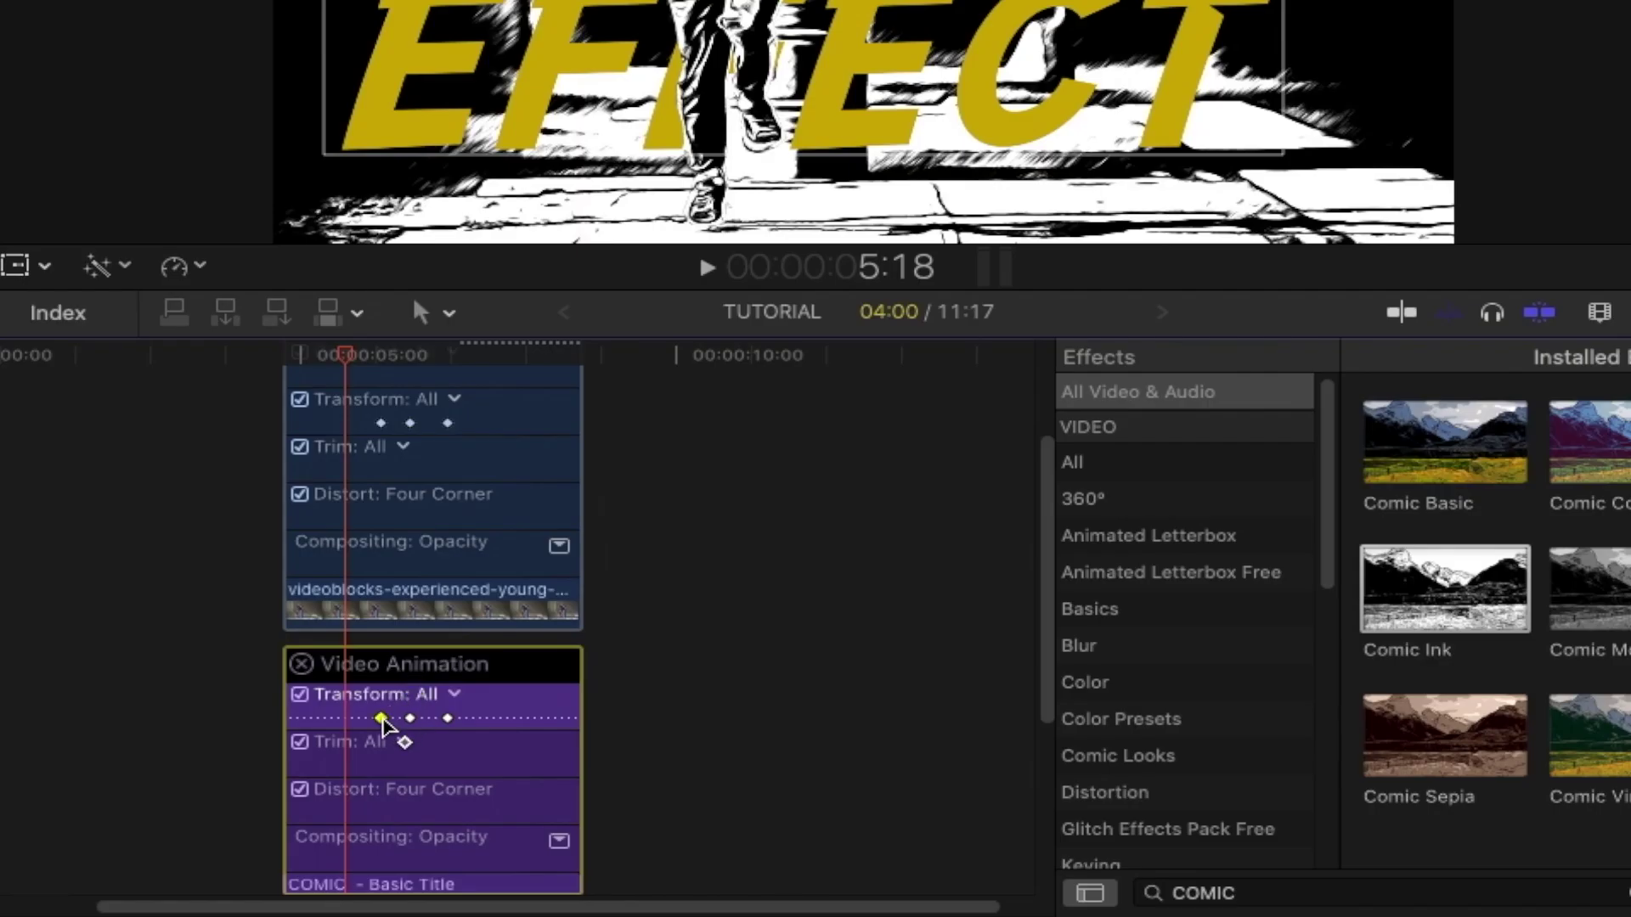
{"action": "left_click_drag", "start_coordinate": [379, 718], "coordinate": [392, 719]}
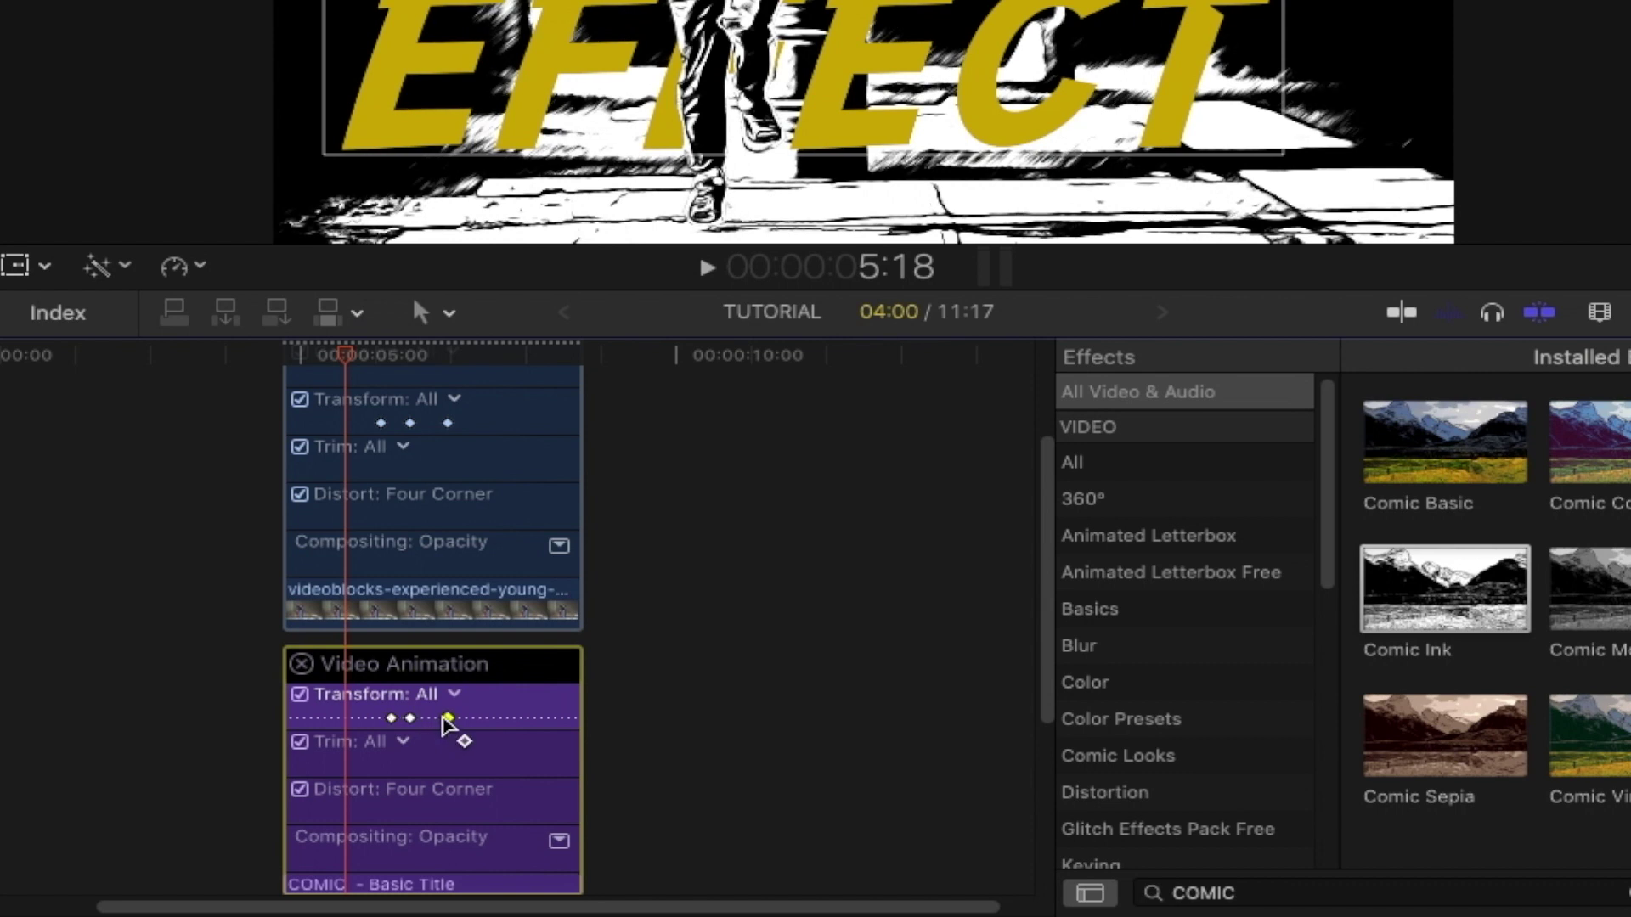
{"action": "left_click", "coordinate": [383, 423]}
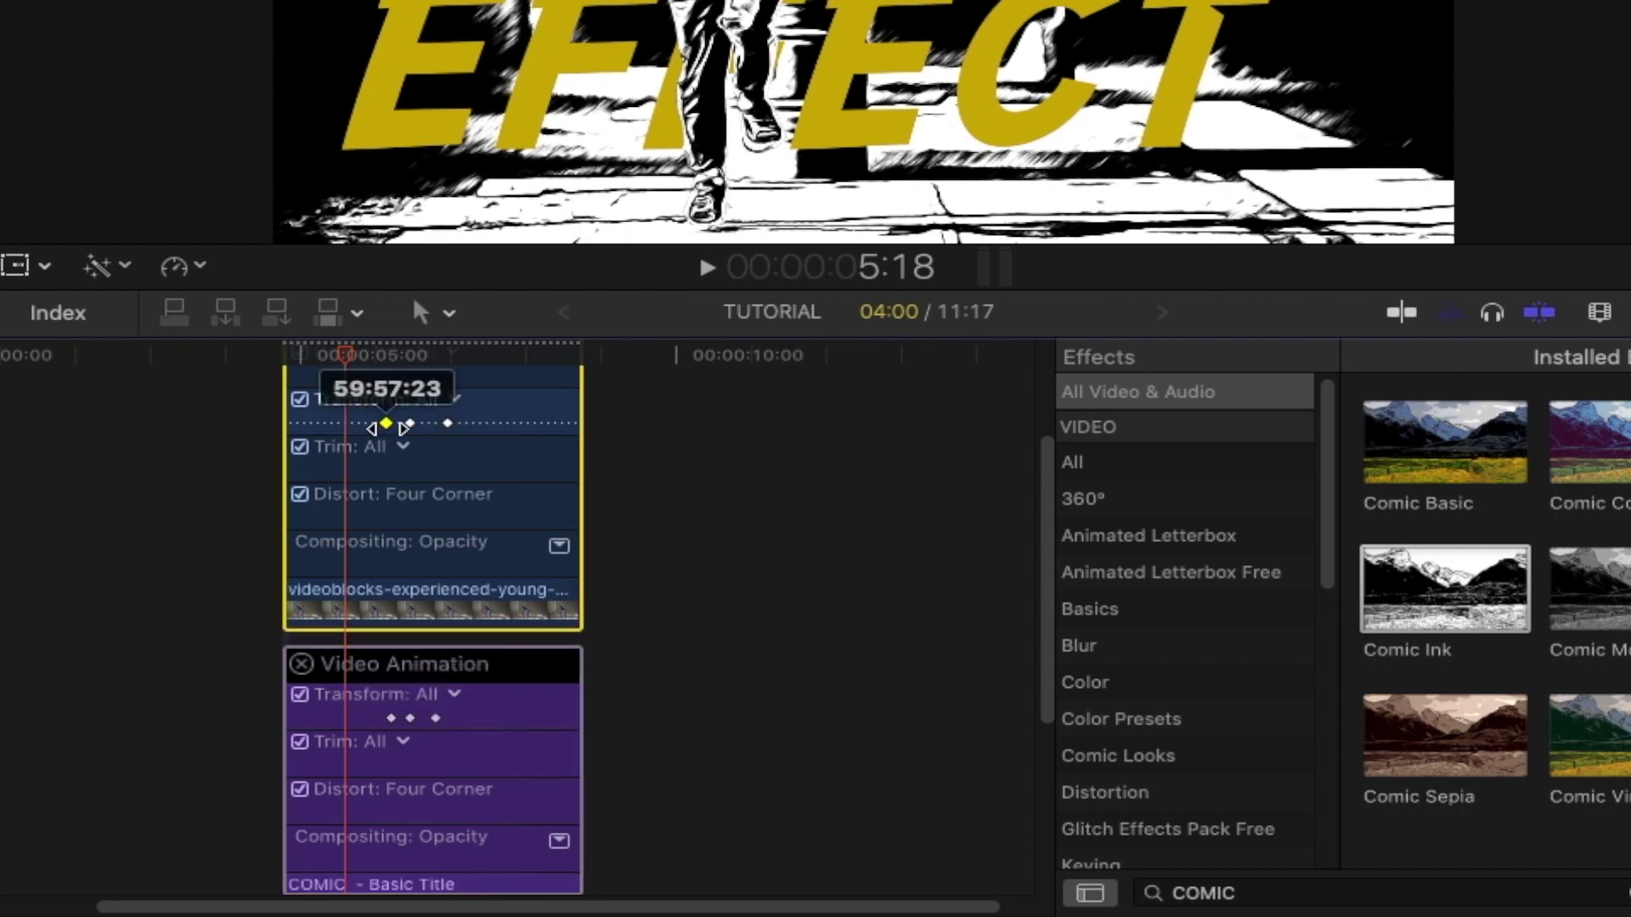
{"action": "left_click", "coordinate": [430, 423]}
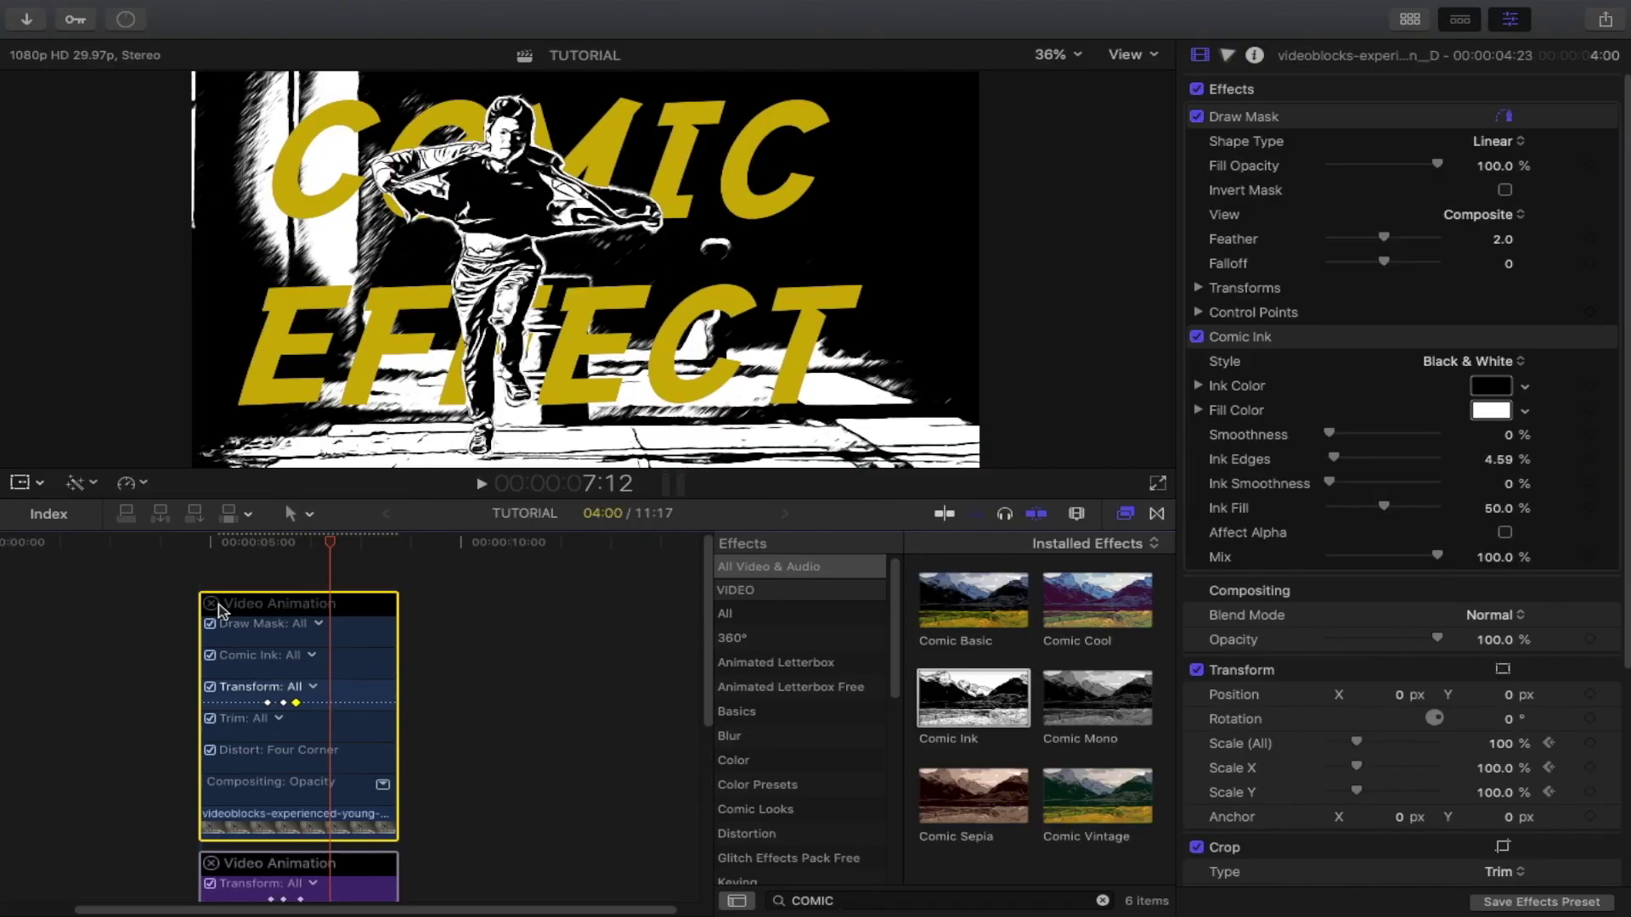
Collapse the animation tracks, play from about 3:21 to 5:29, and skim the dancer clip's scale pulse
{"action": "left_click", "coordinate": [212, 605]}
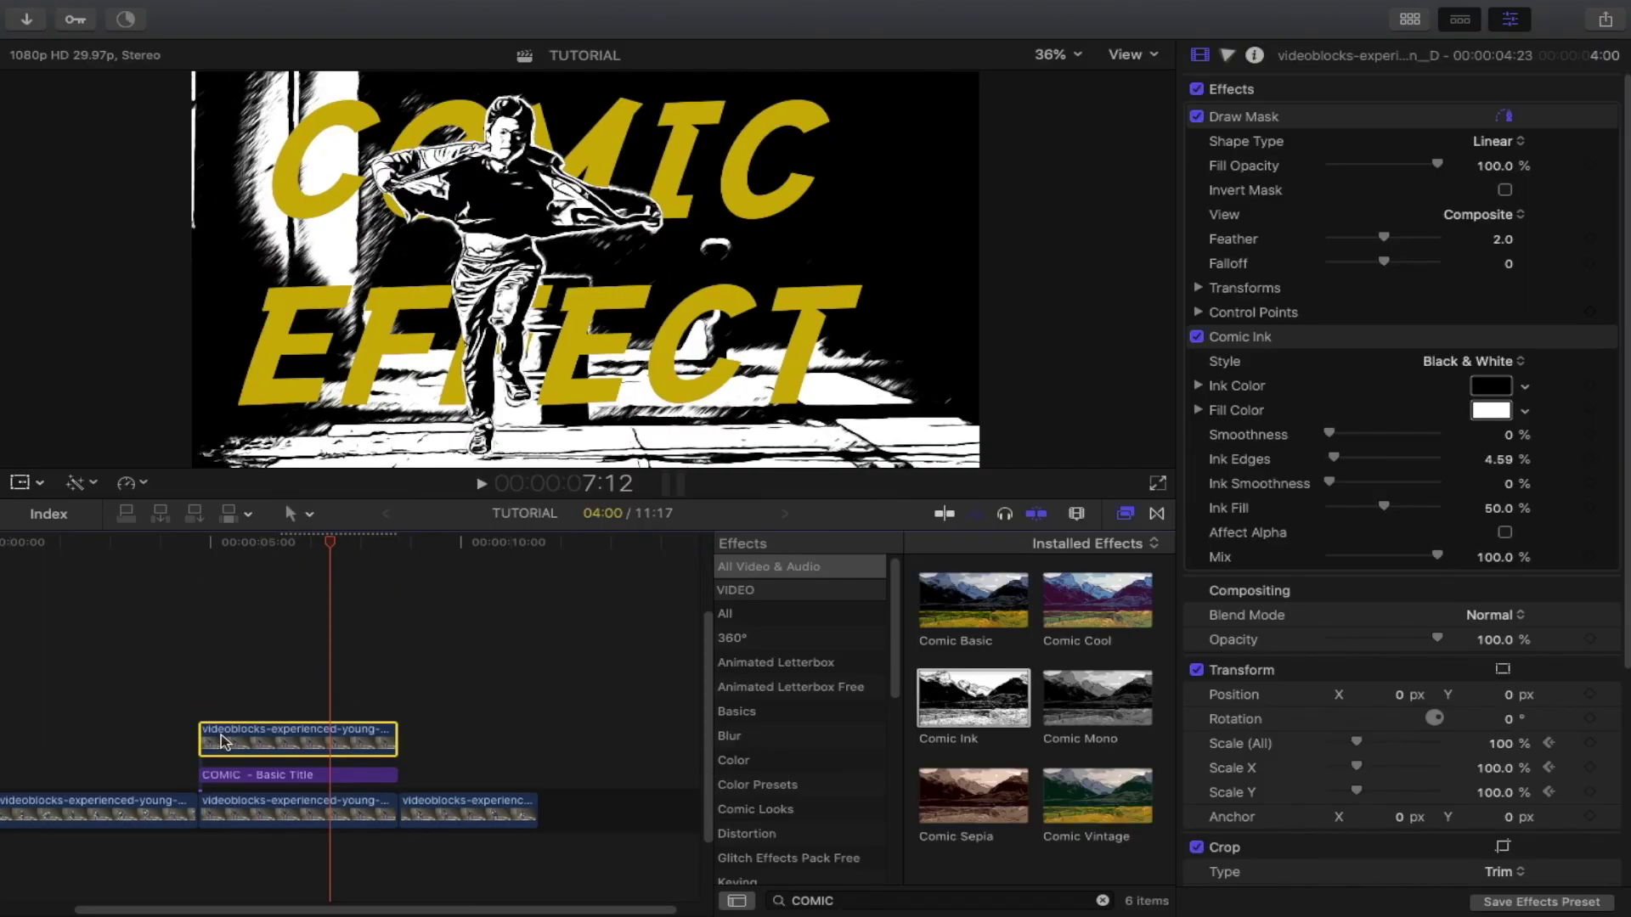
{"action": "left_click", "coordinate": [149, 562]}
{"action": "key", "text": "space"}
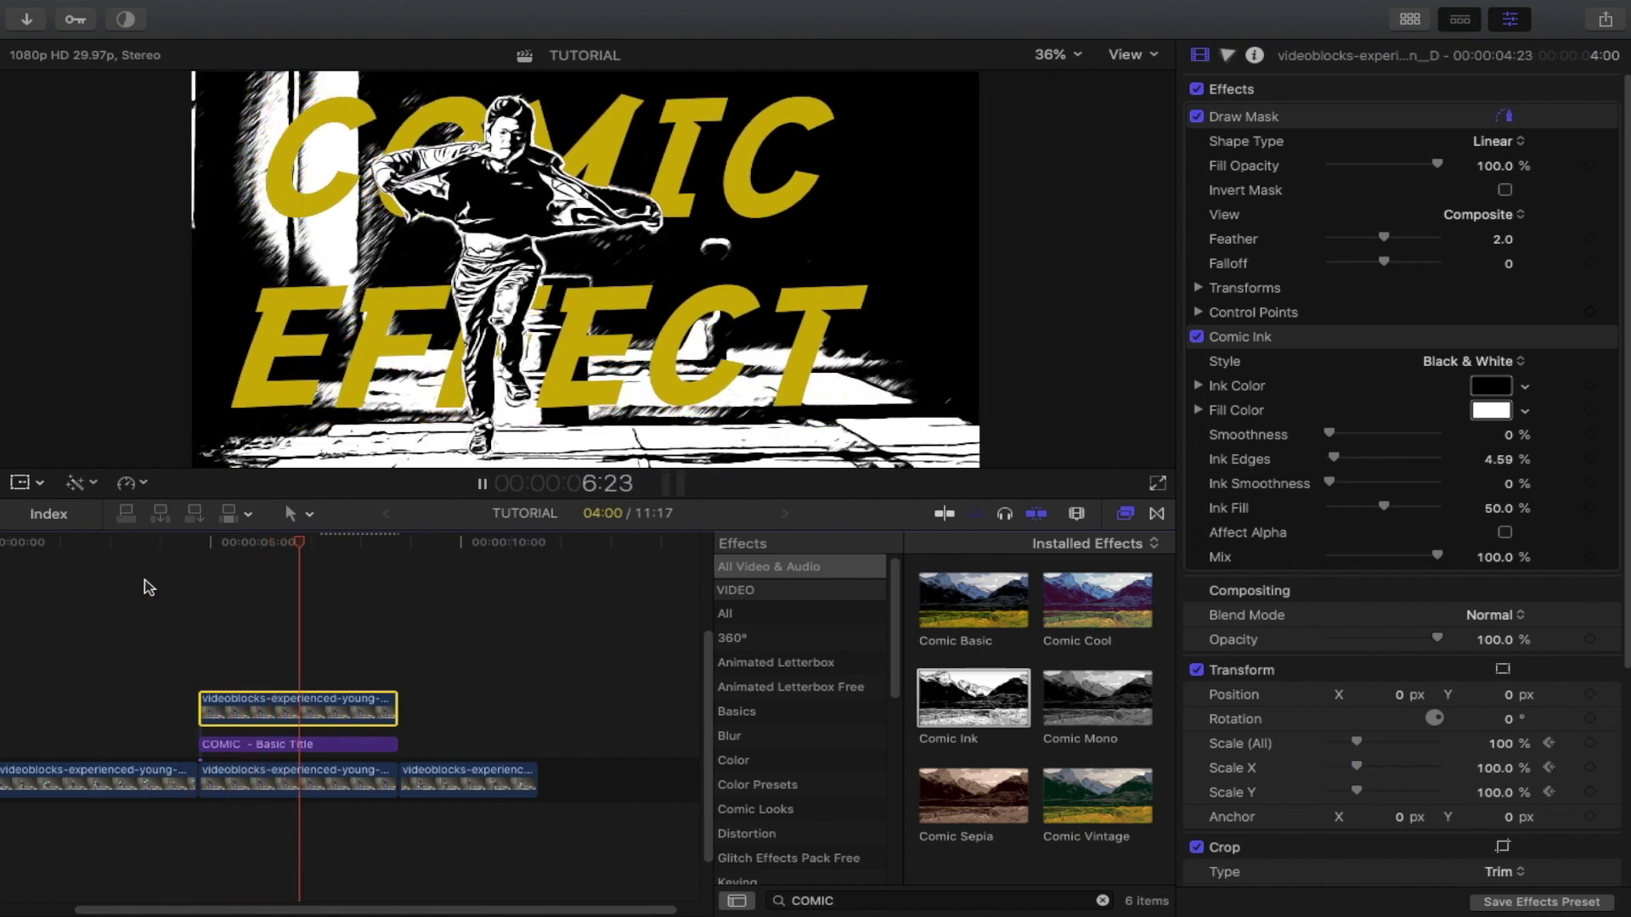
{"action": "left_click", "coordinate": [258, 582]}
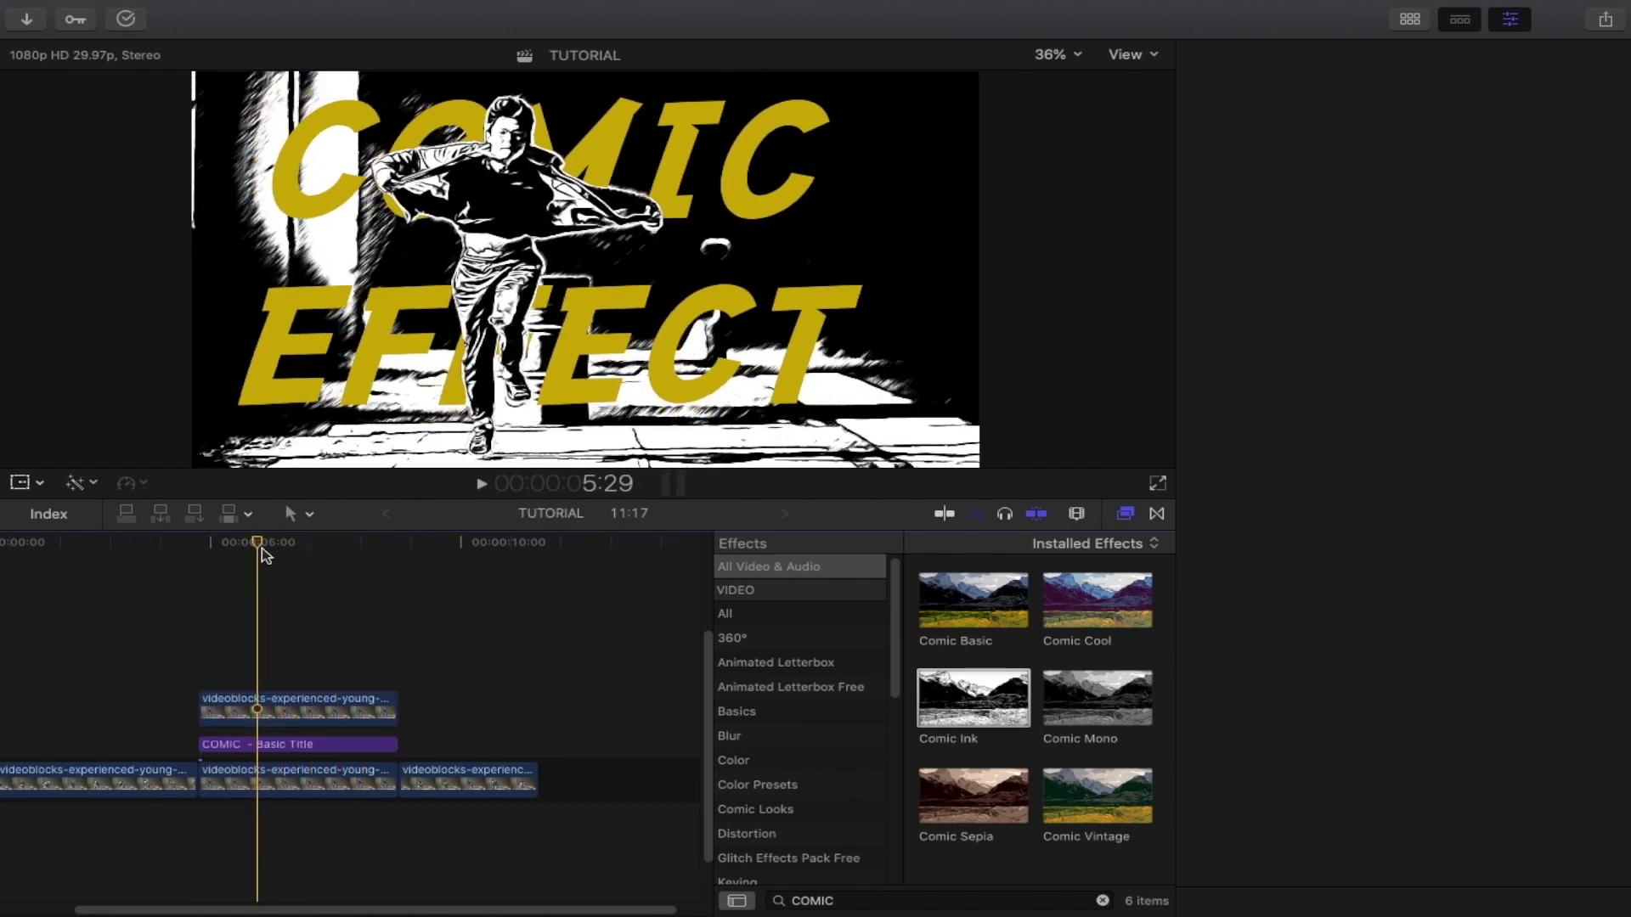
{"action": "left_click", "coordinate": [290, 551]}
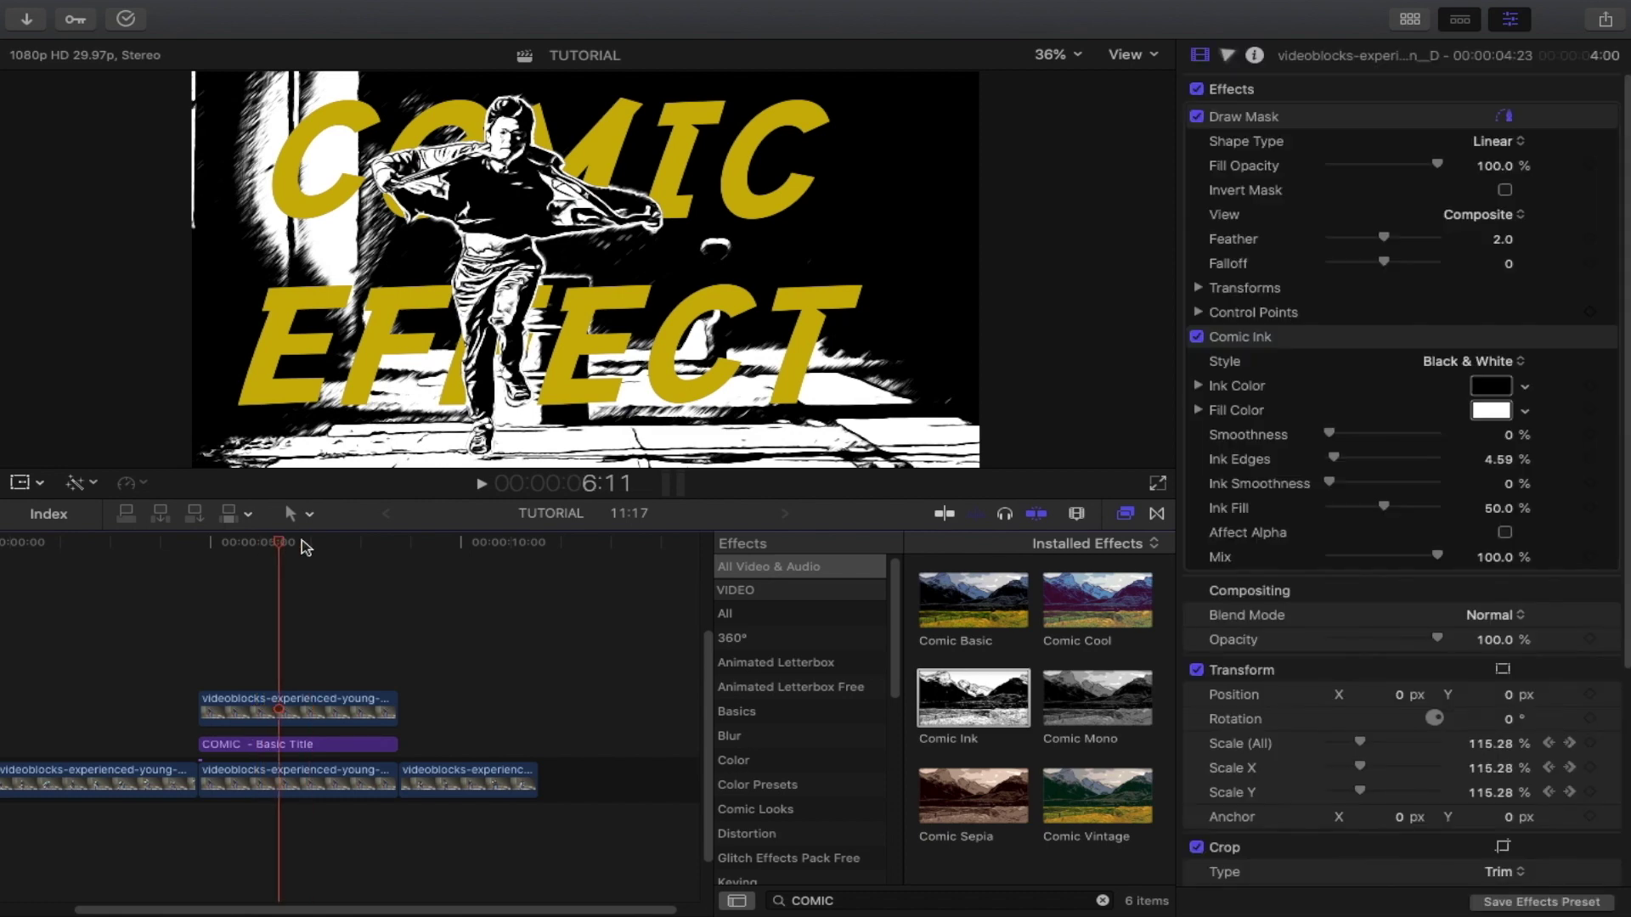
{"action": "mouse_move", "coordinate": [306, 543]}
{"action": "left_mouse_down"}
{"action": "mouse_move", "coordinate": [385, 546]}
{"action": "mouse_move", "coordinate": [274, 547]}
{"action": "mouse_move", "coordinate": [370, 545]}
{"action": "left_mouse_up"}
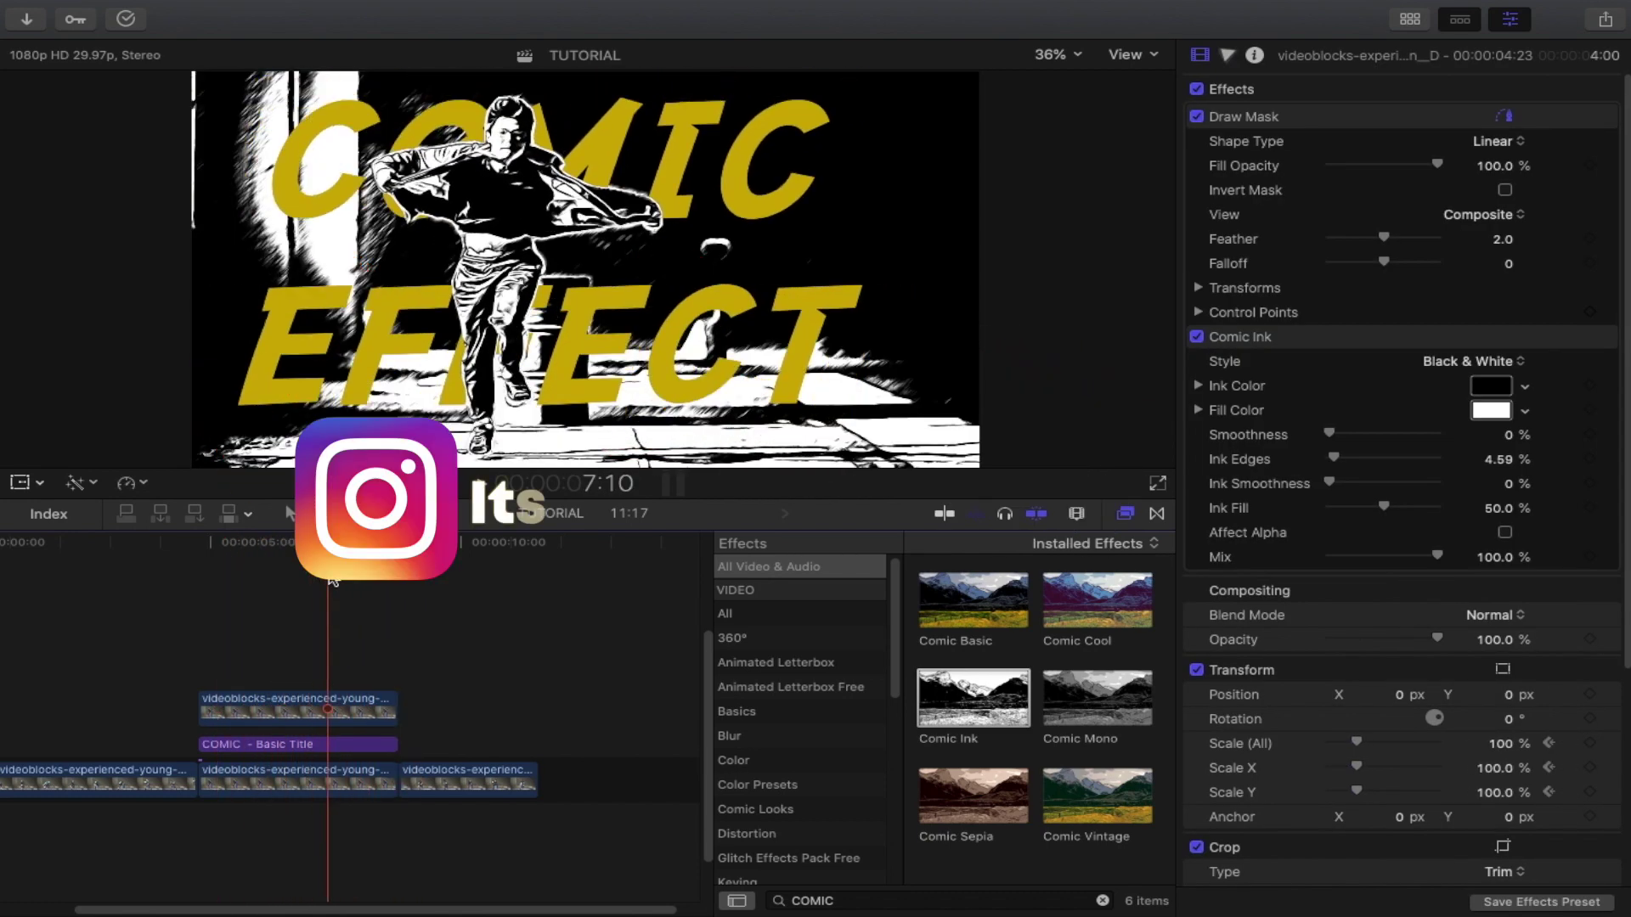